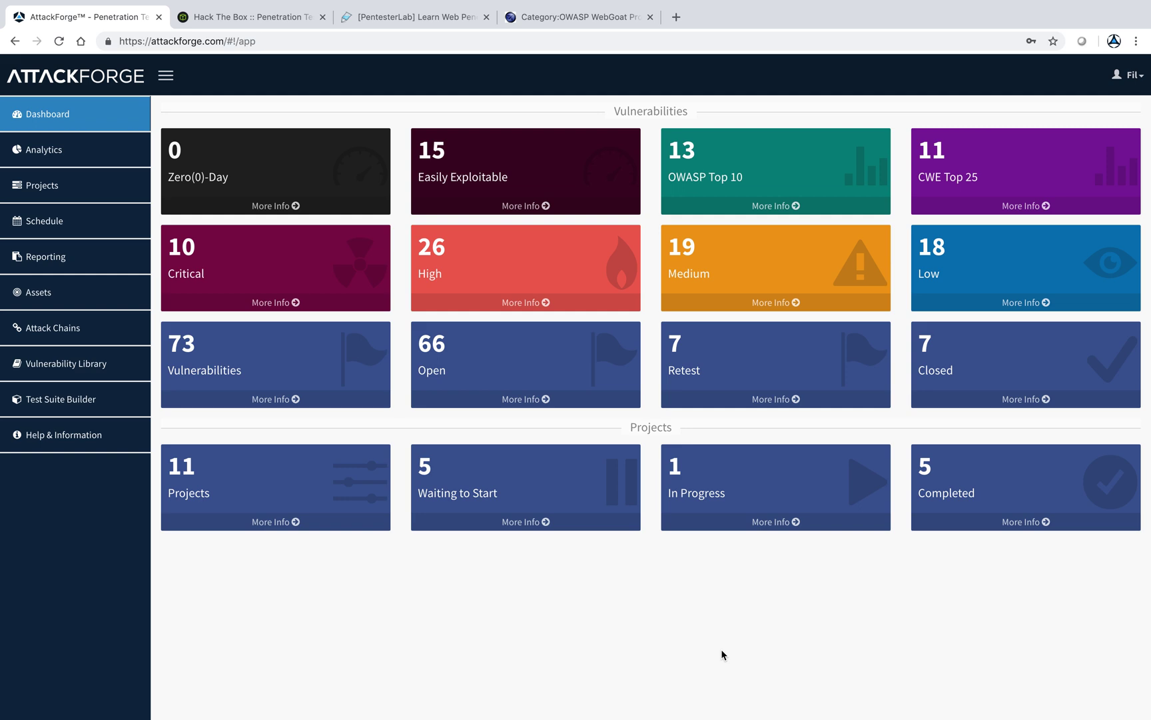
# - Look over the Hack The Box, PentesterLab and OWASP WebGoat sites, then return to AttackForge
pyautogui.click(241, 18)
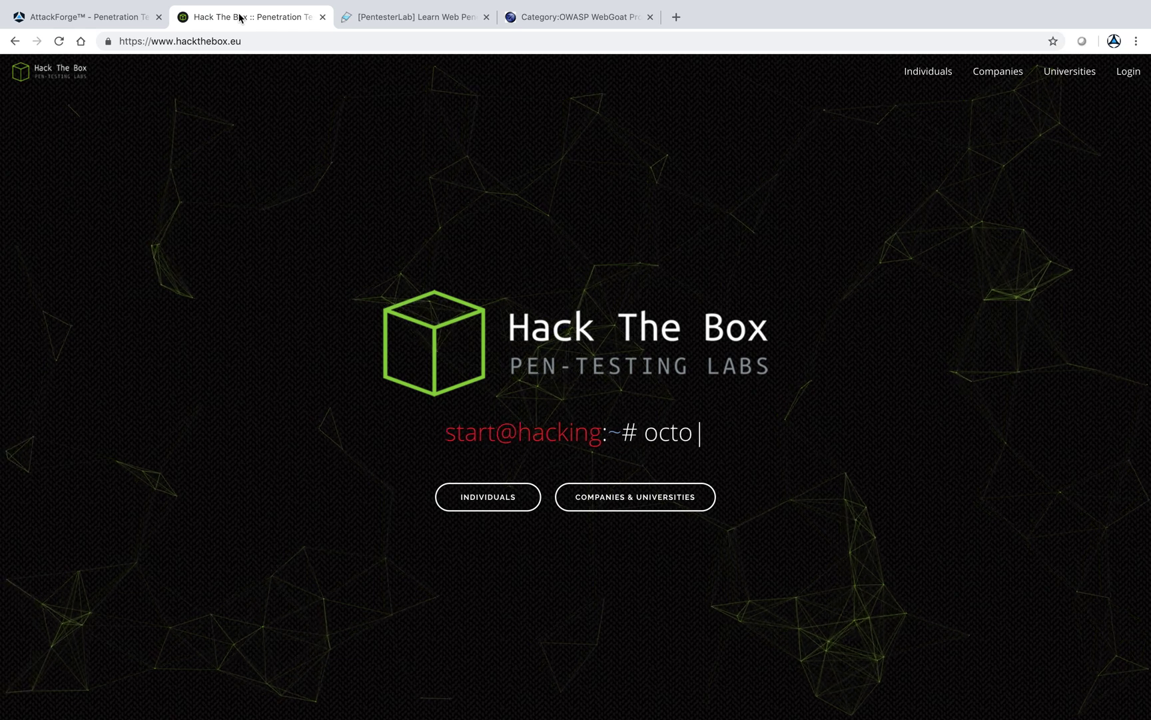
pyautogui.click(394, 22)
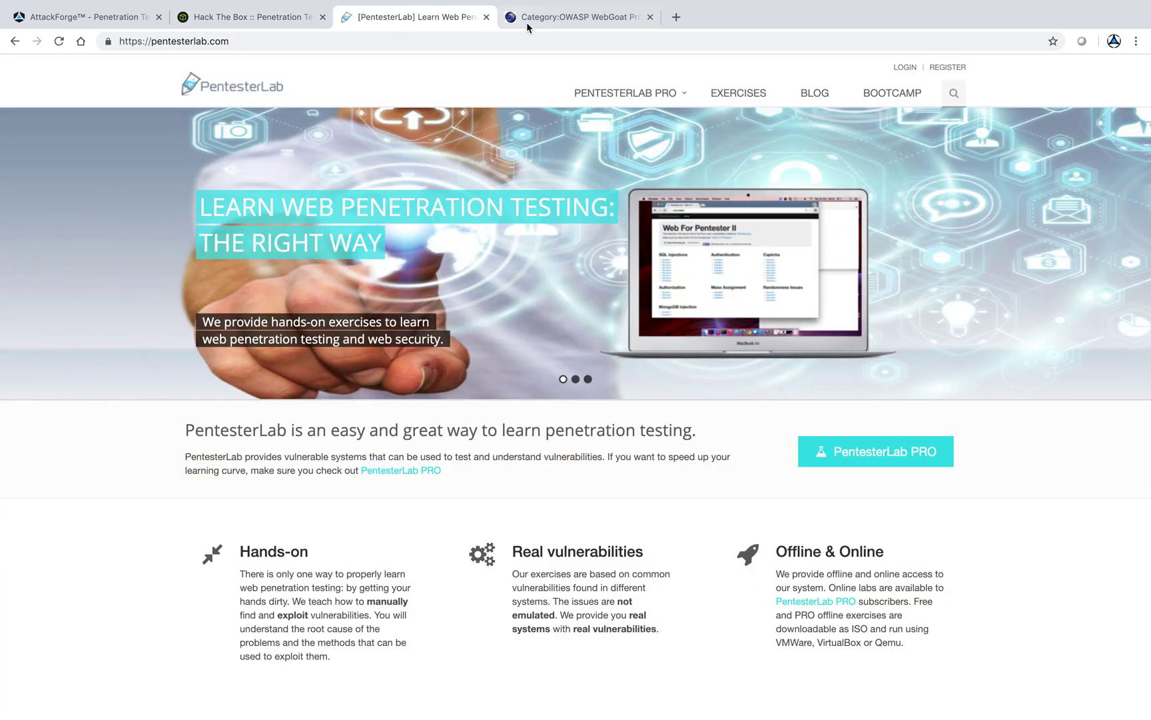
pyautogui.click(553, 23)
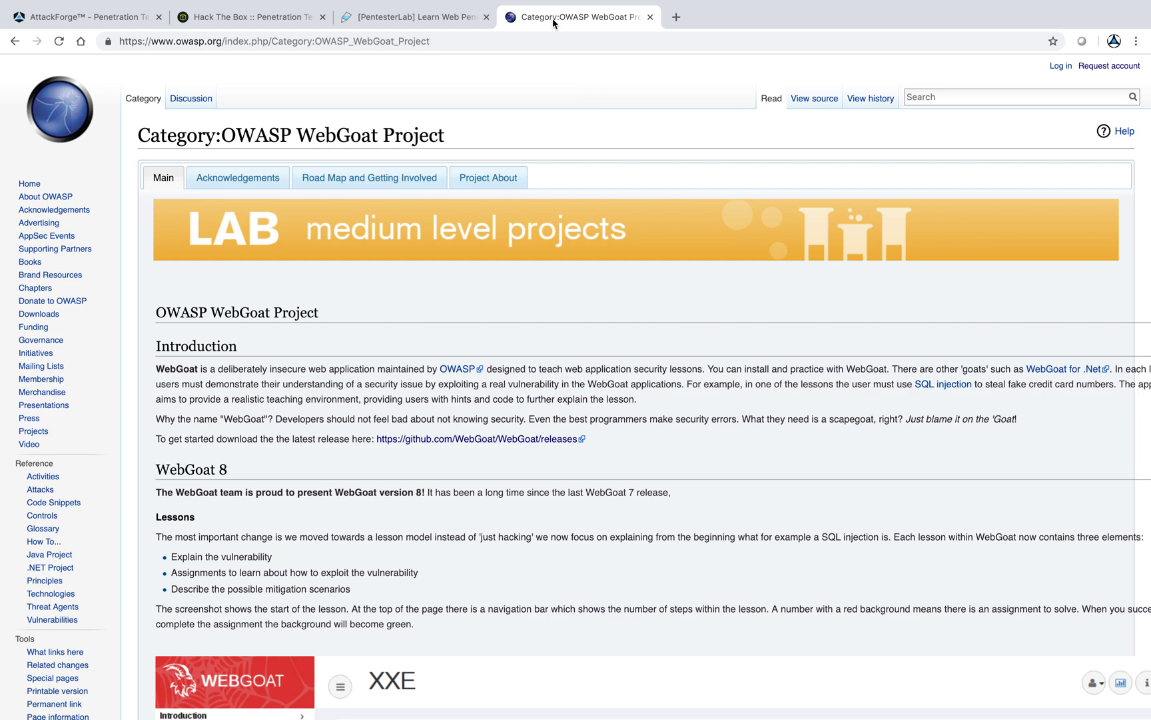
pyautogui.click(103, 20)
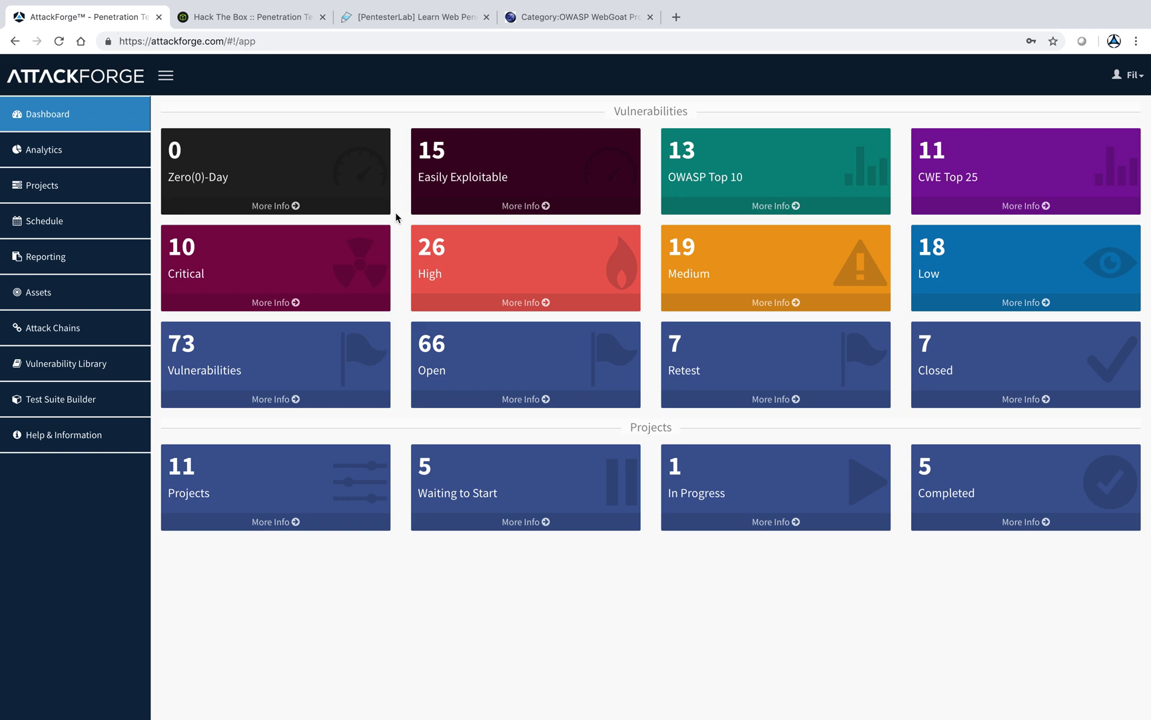
# - From Projects, create a project named 'Client X - WebGoat Application Pentest' with code 001
pyautogui.click(42, 186)
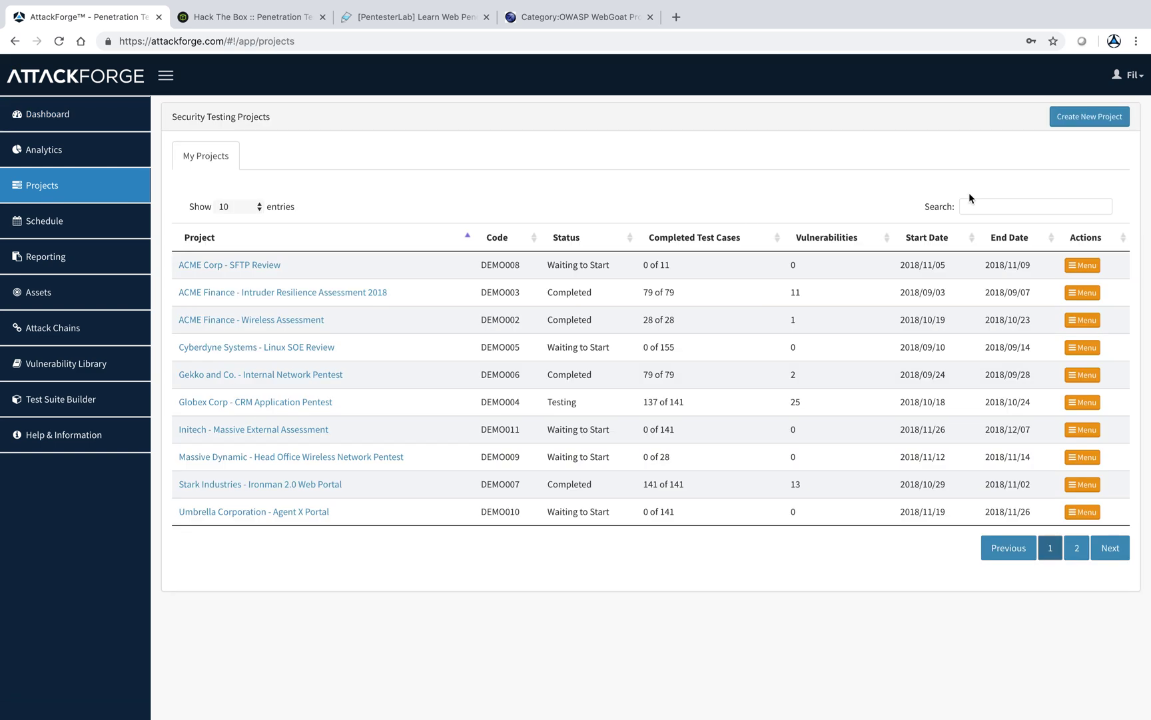
pyautogui.click(1087, 118)
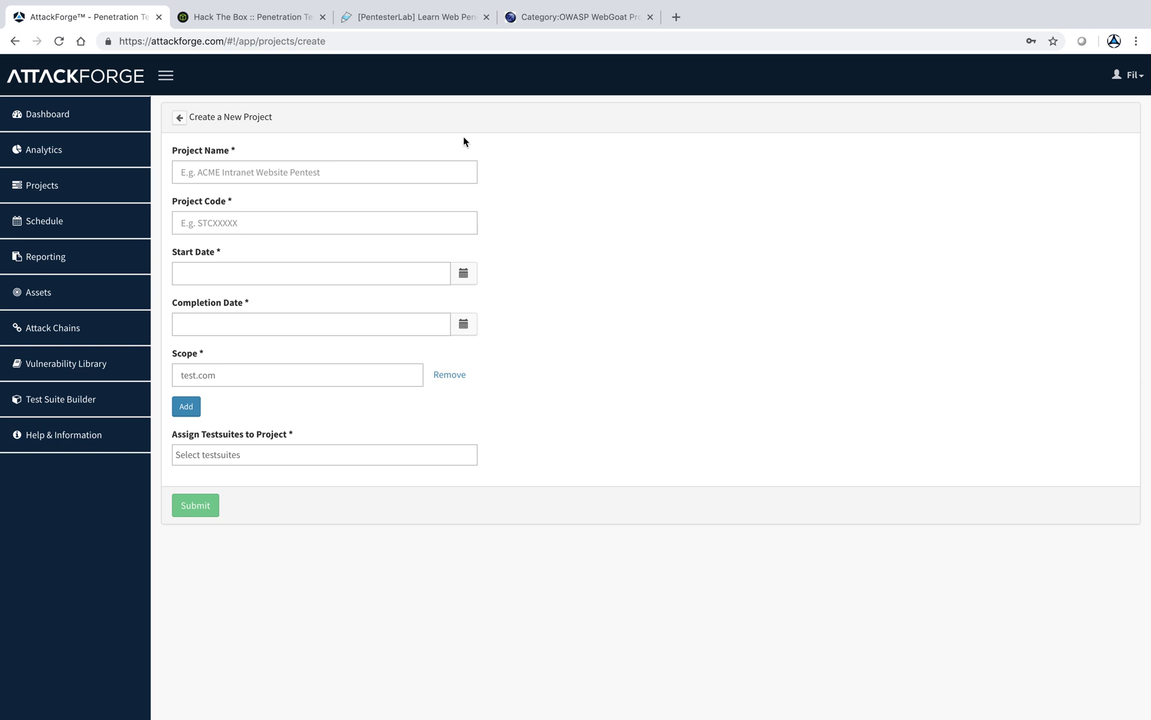
pyautogui.click(417, 165)
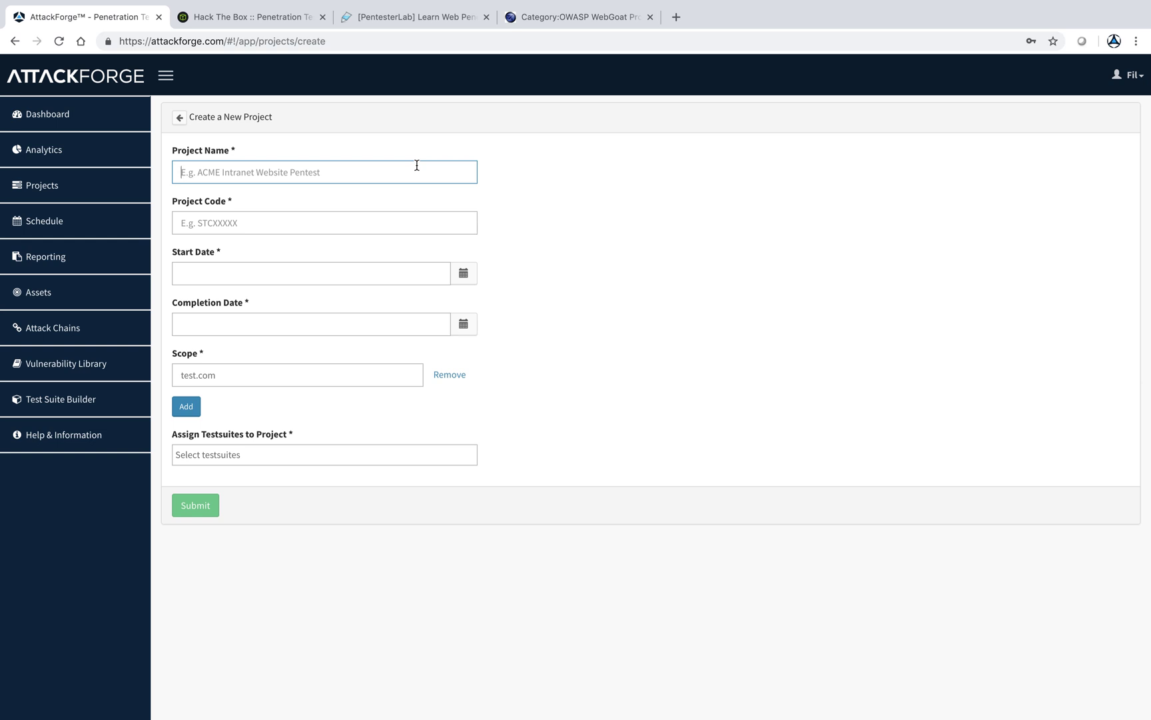
pyautogui.write('Client ')
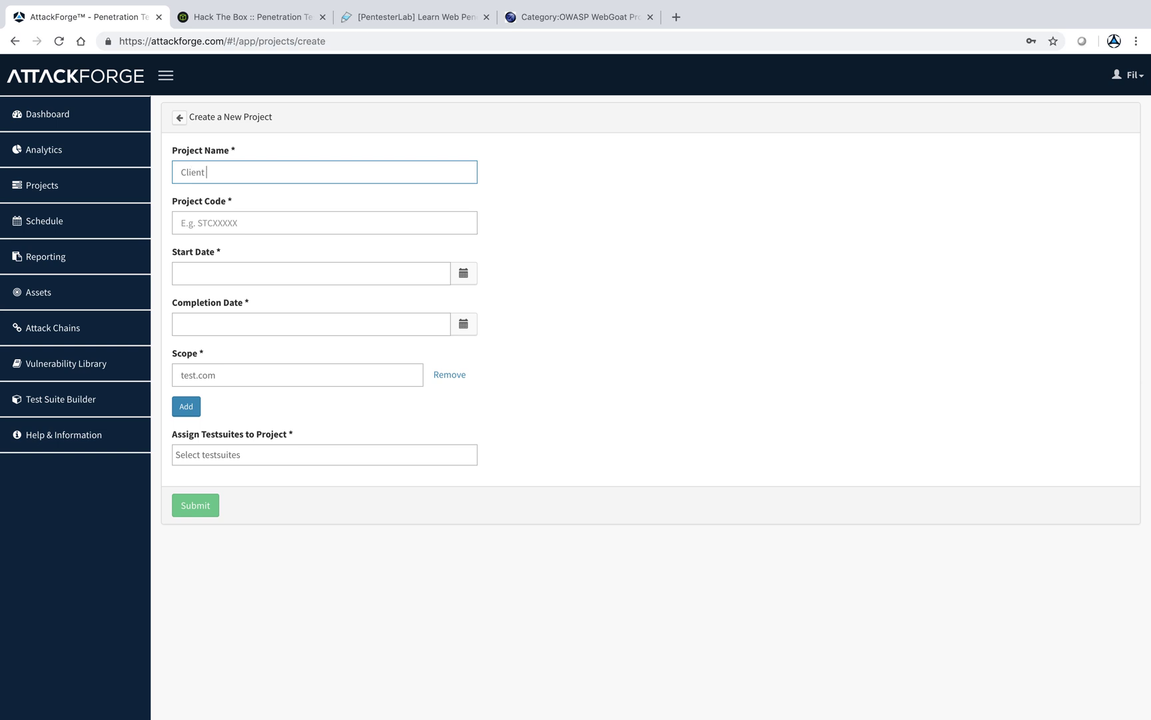
pyautogui.write('X - WebGoat P Application Pentest')
pyautogui.click(297, 218)
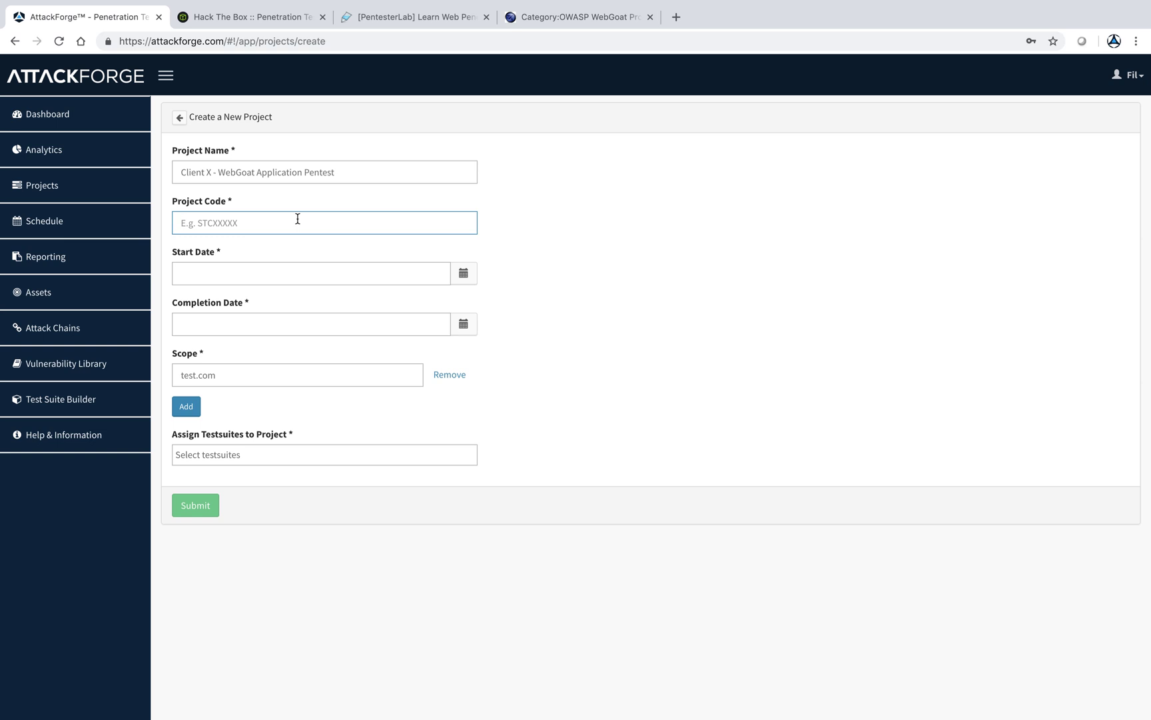
pyautogui.write('001')
pyautogui.click(226, 270)
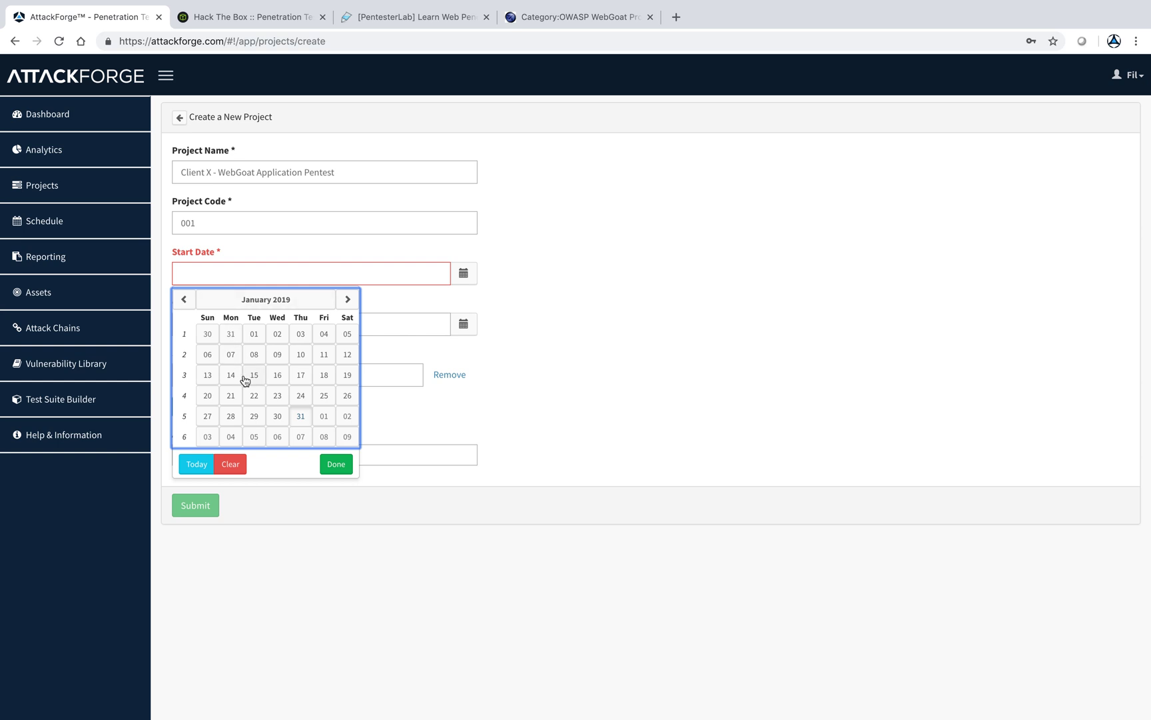
# - Schedule the project from 04 February 2019 to 08 February 2019
pyautogui.click(230, 436)
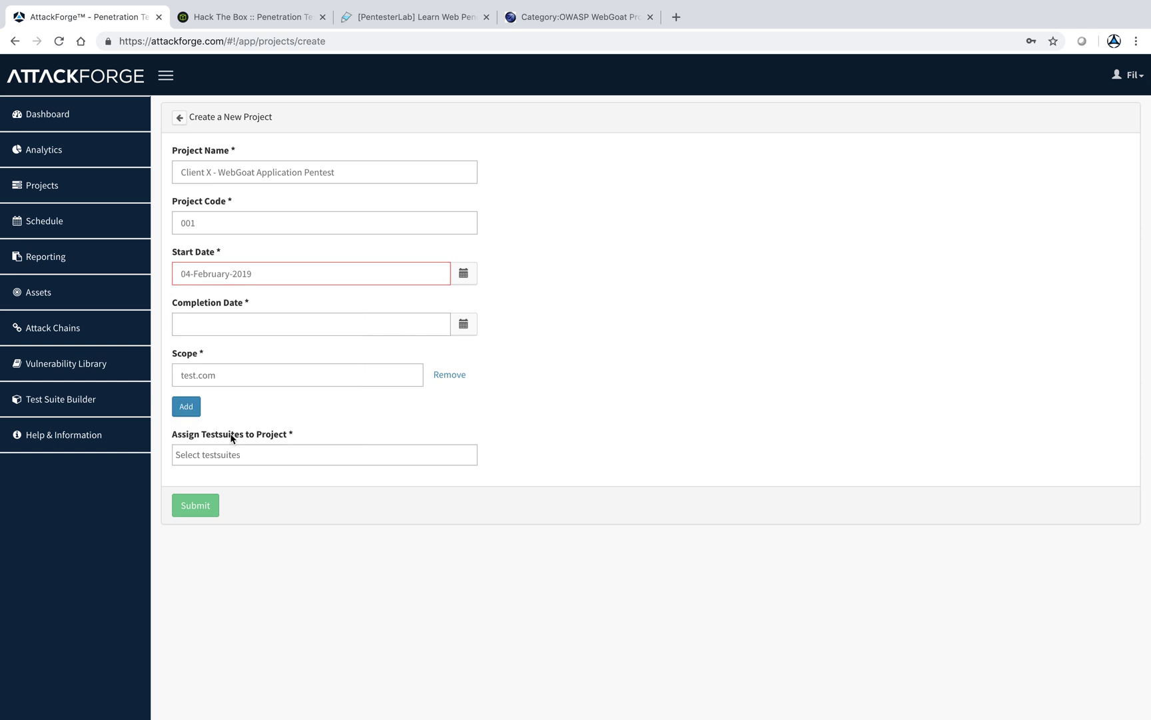
pyautogui.click(253, 333)
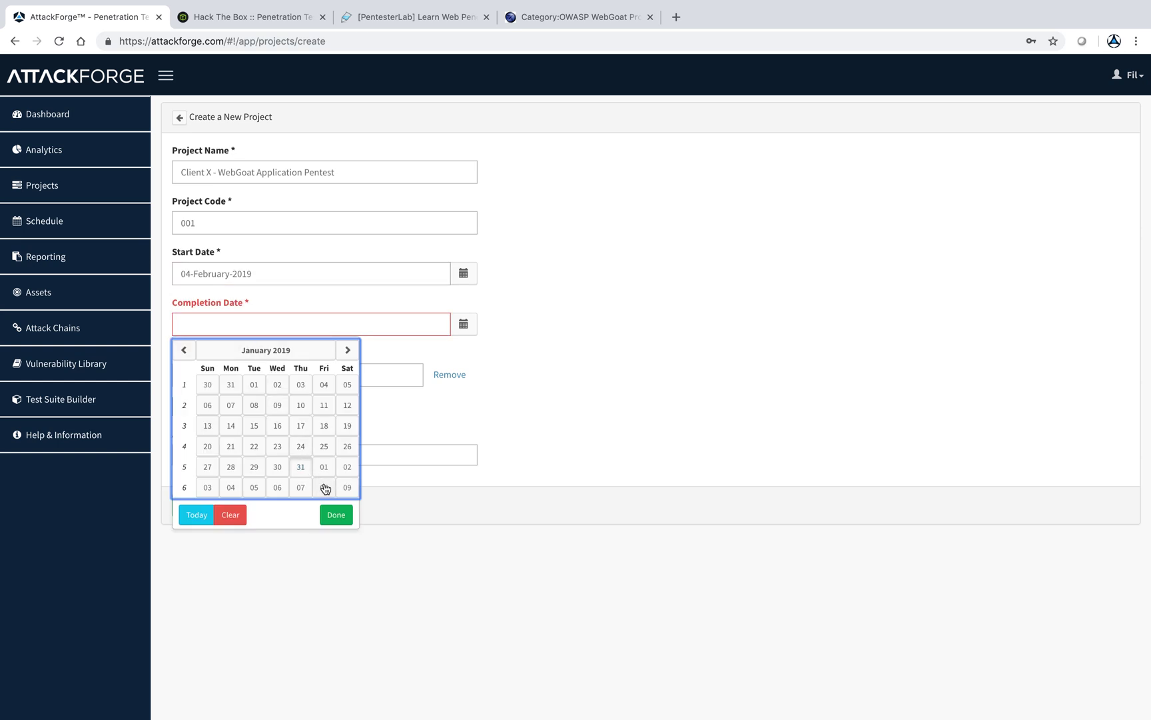
pyautogui.click(324, 487)
# - Replace the test.com scope entry with localhost:8080
pyautogui.click(268, 375)
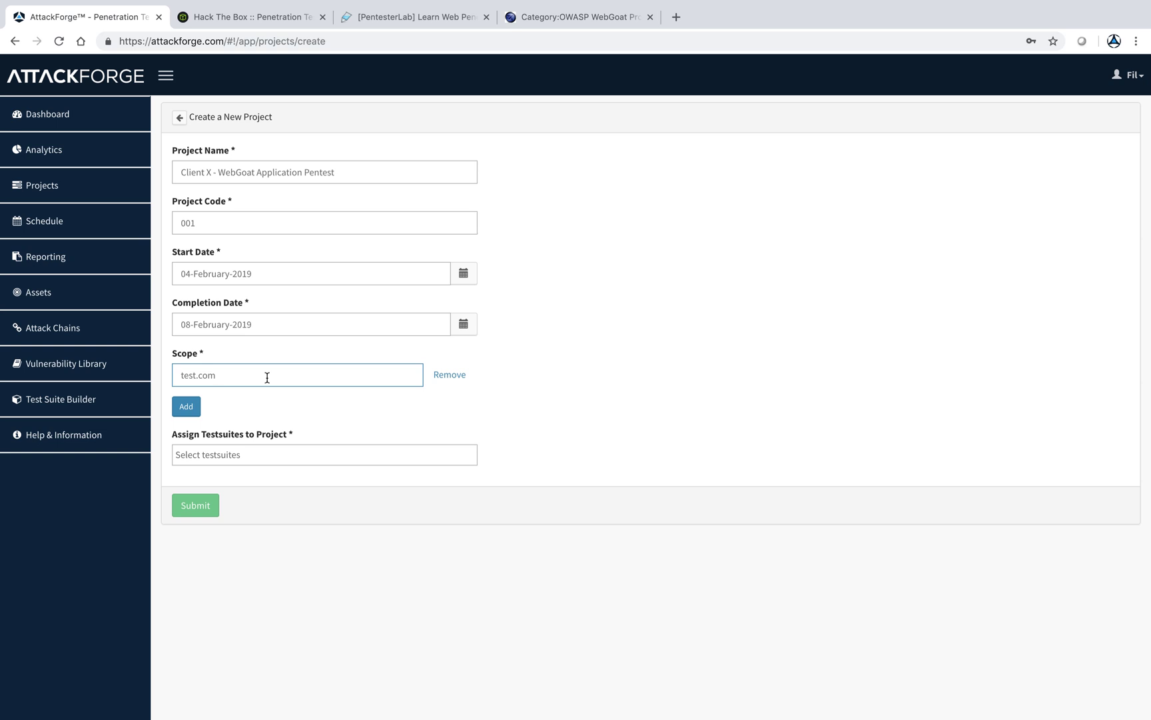
pyautogui.moveTo(267, 377); pyautogui.dragTo(151, 376)
pyautogui.write('localhost:8080')
pyautogui.click(241, 454)
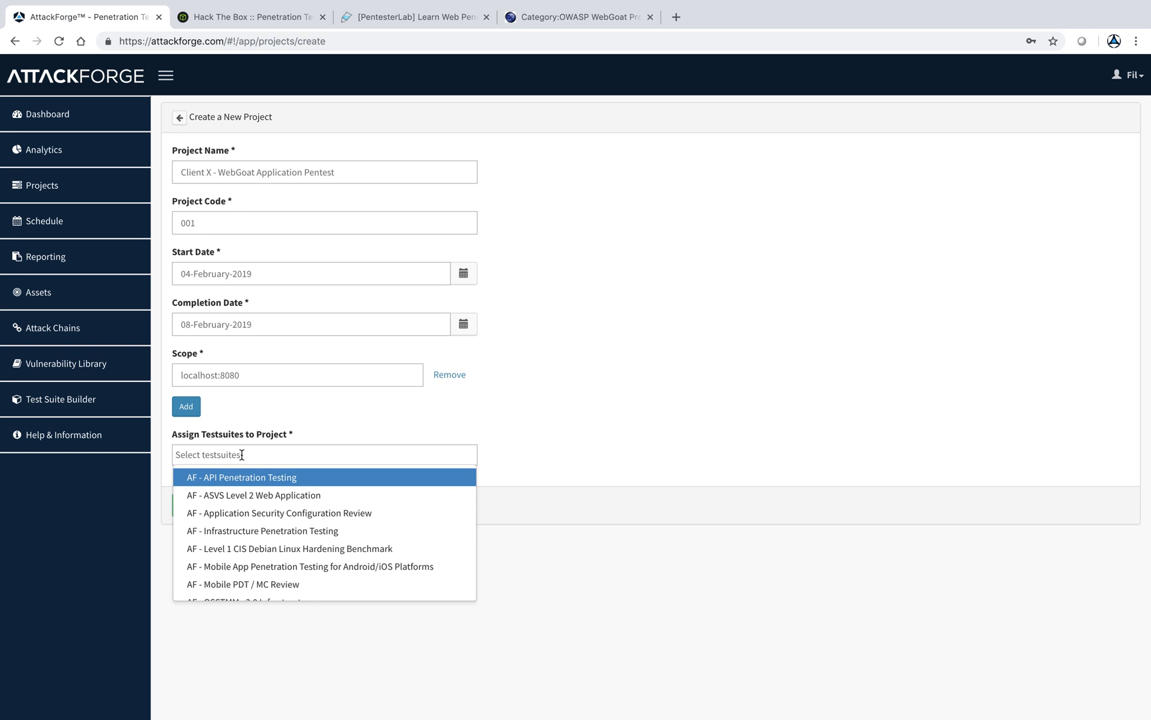
# - Search 'web appli', assign AF - ASVS Level 2 Web Application, and submit the new project
pyautogui.write('web appli')
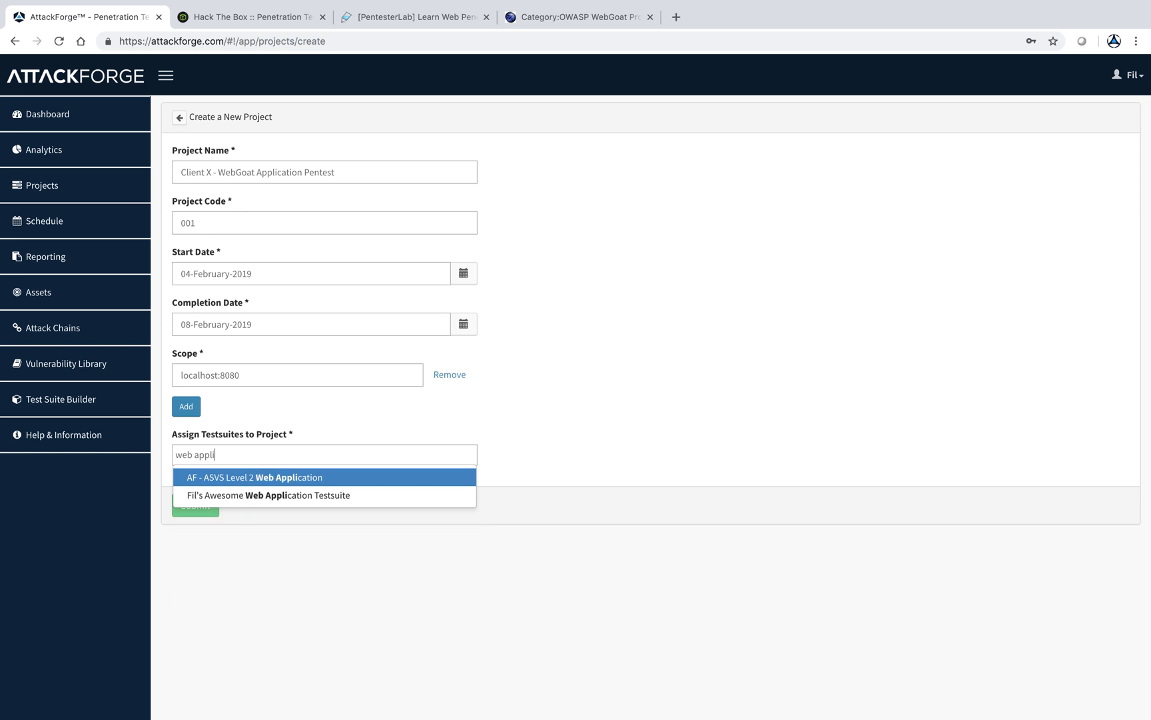
pyautogui.click(240, 476)
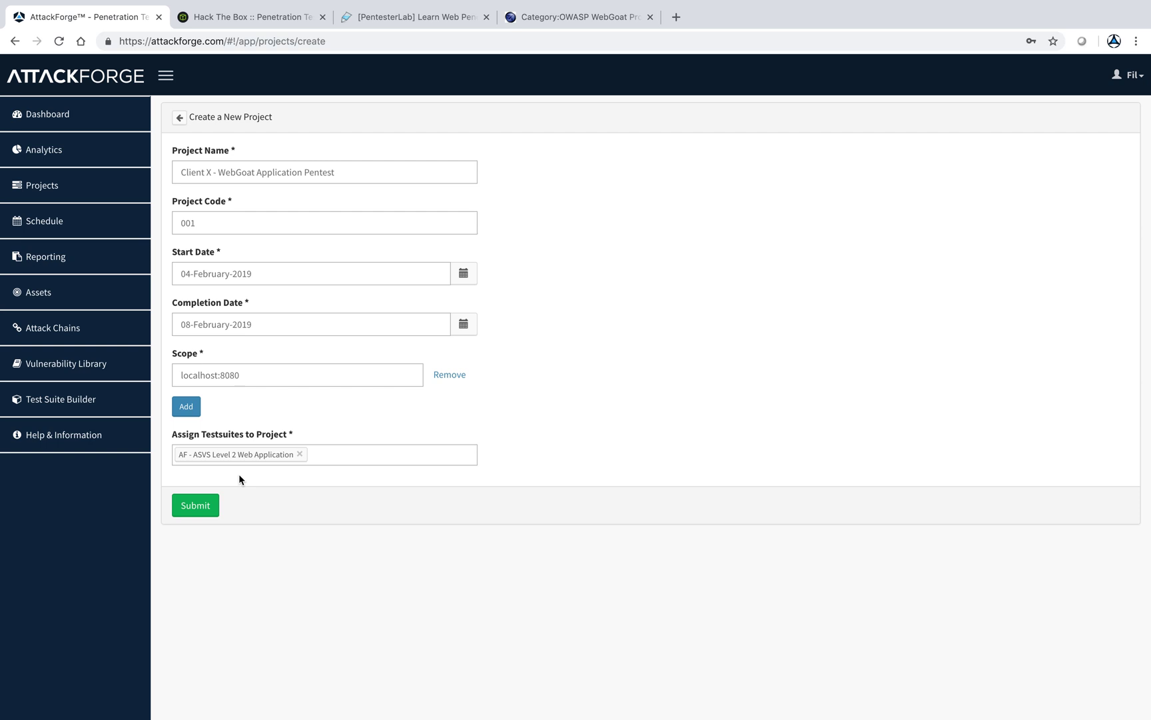
pyautogui.click(203, 510)
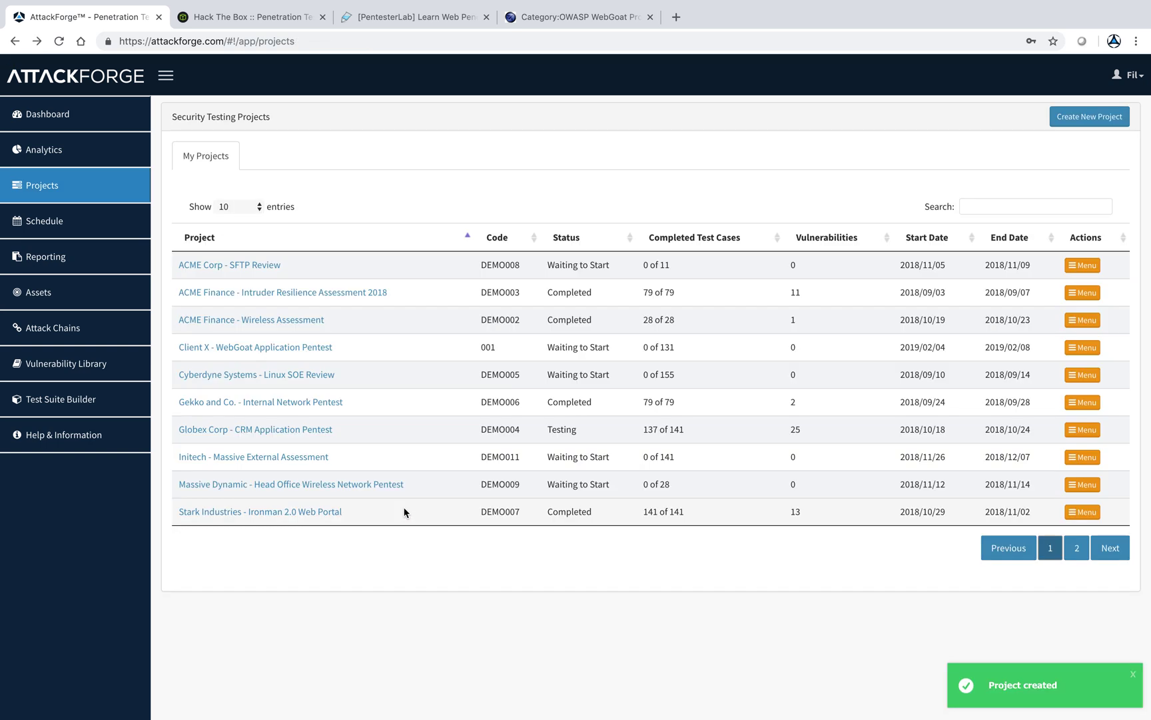
pyautogui.click(274, 348)
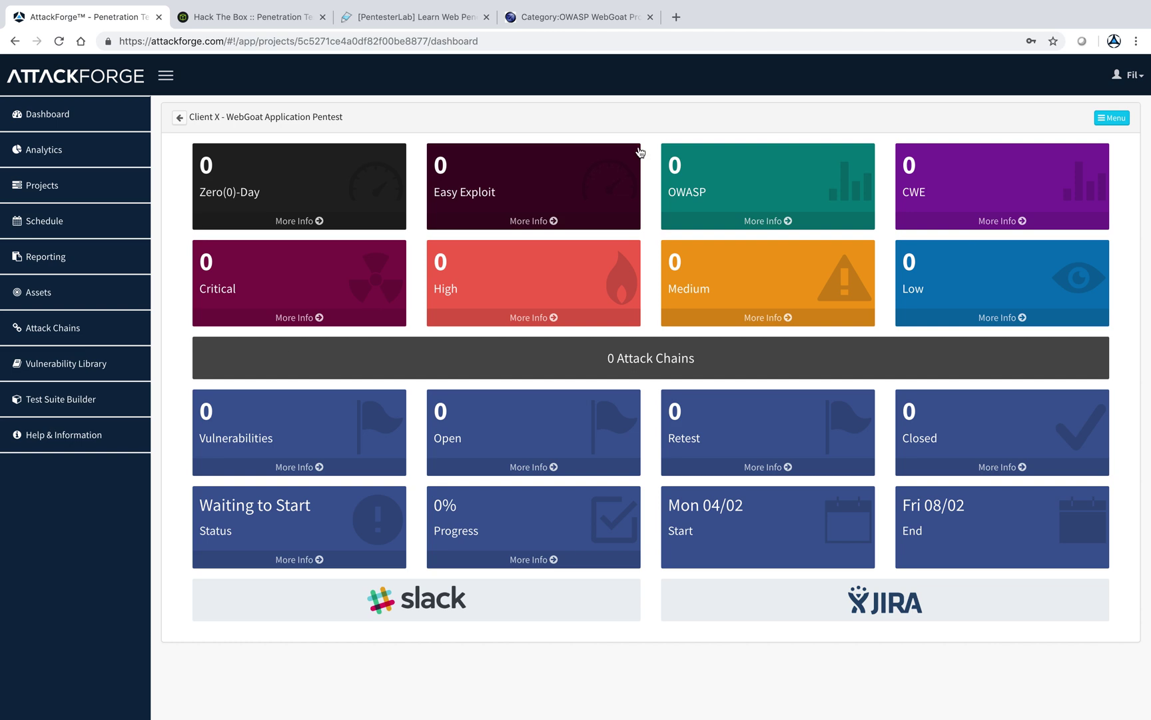
# - Open the Client X - WebGoat project's Workspace from its Menu
pyautogui.click(1121, 120)
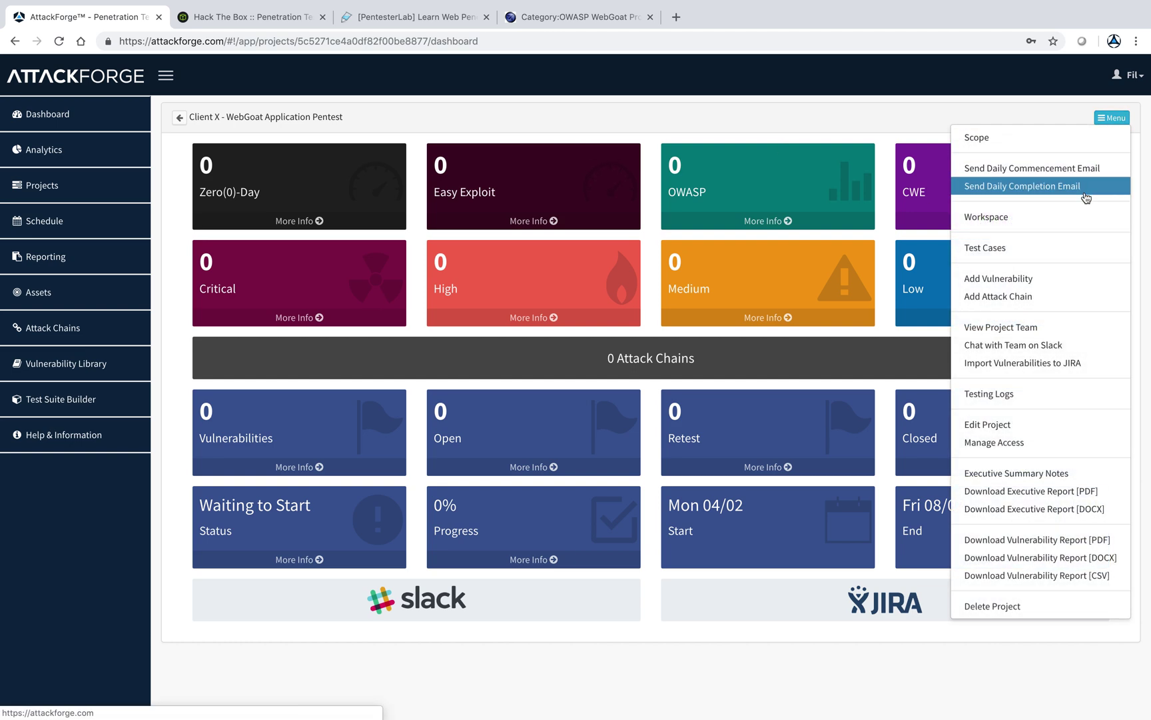
pyautogui.click(1078, 218)
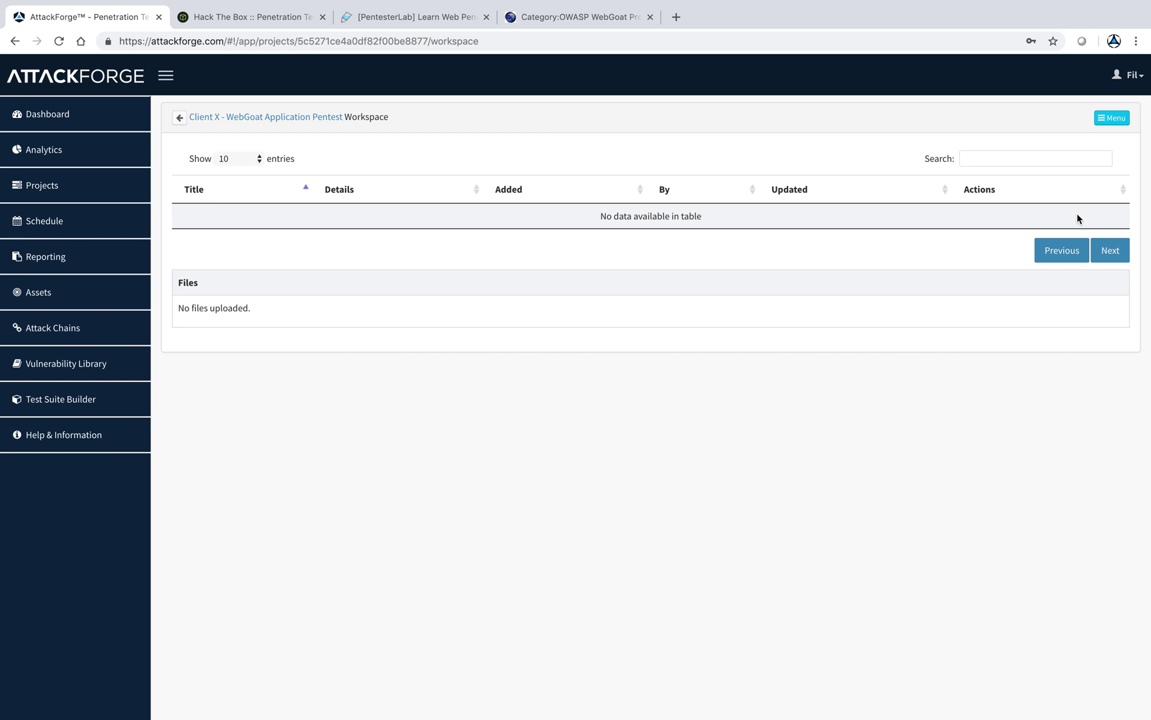
pyautogui.click(1109, 120)
# - Add a 'Guest user' workspace item listing the guest login's username and password, then return to the dashboard
pyautogui.click(1094, 131)
pyautogui.click(429, 174)
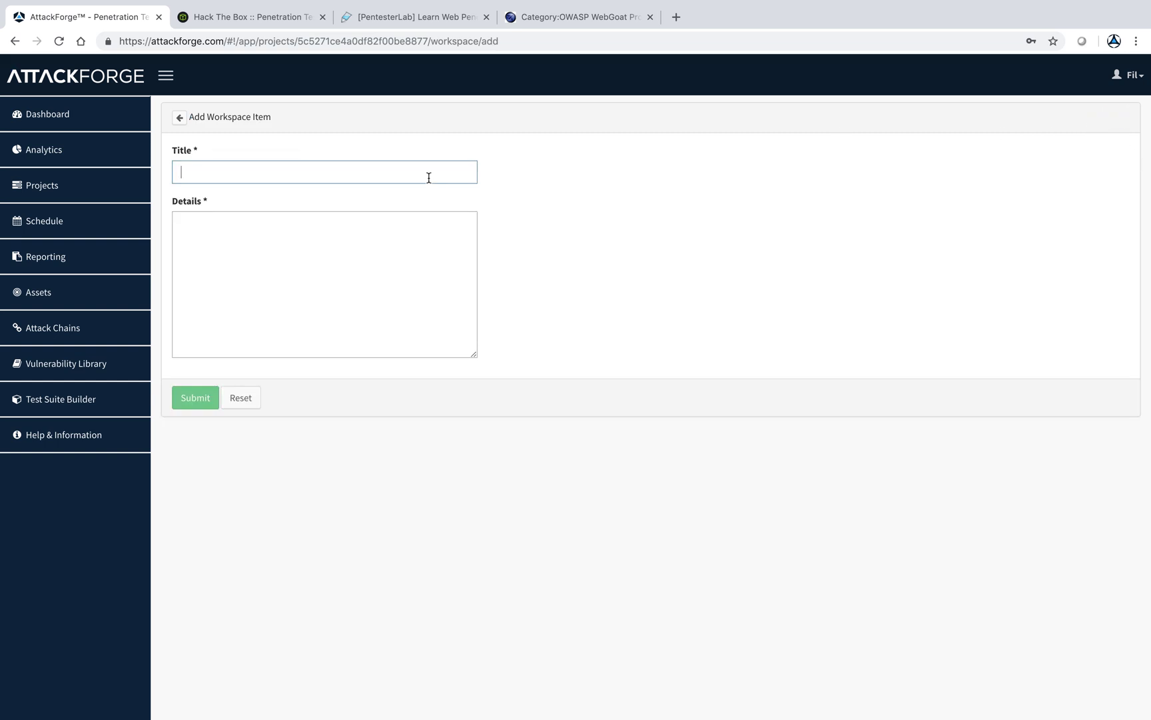
pyautogui.write('Guest user')
pyautogui.click(368, 249)
pyautogui.write('Username')
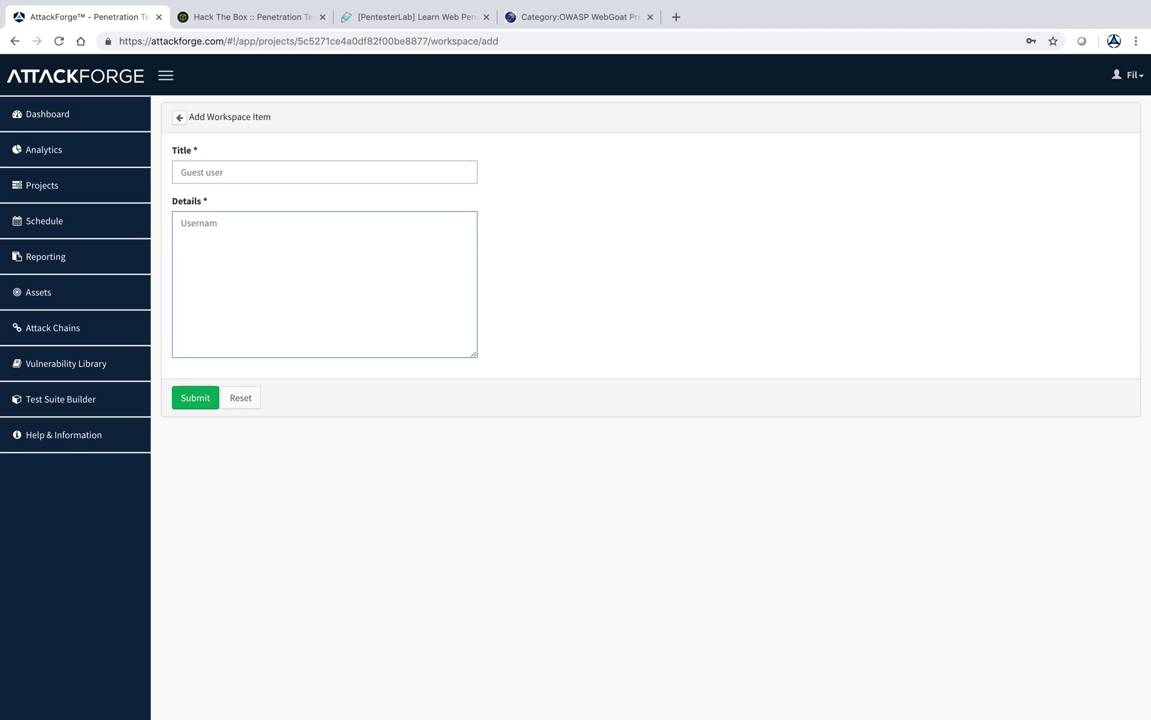
pyautogui.hotkey('ctrl', 'a')
pyautogui.press('Right')
pyautogui.write(': Guest')
pyautogui.press('Return')
pyautogui.write('Password: Guest')
pyautogui.click(203, 403)
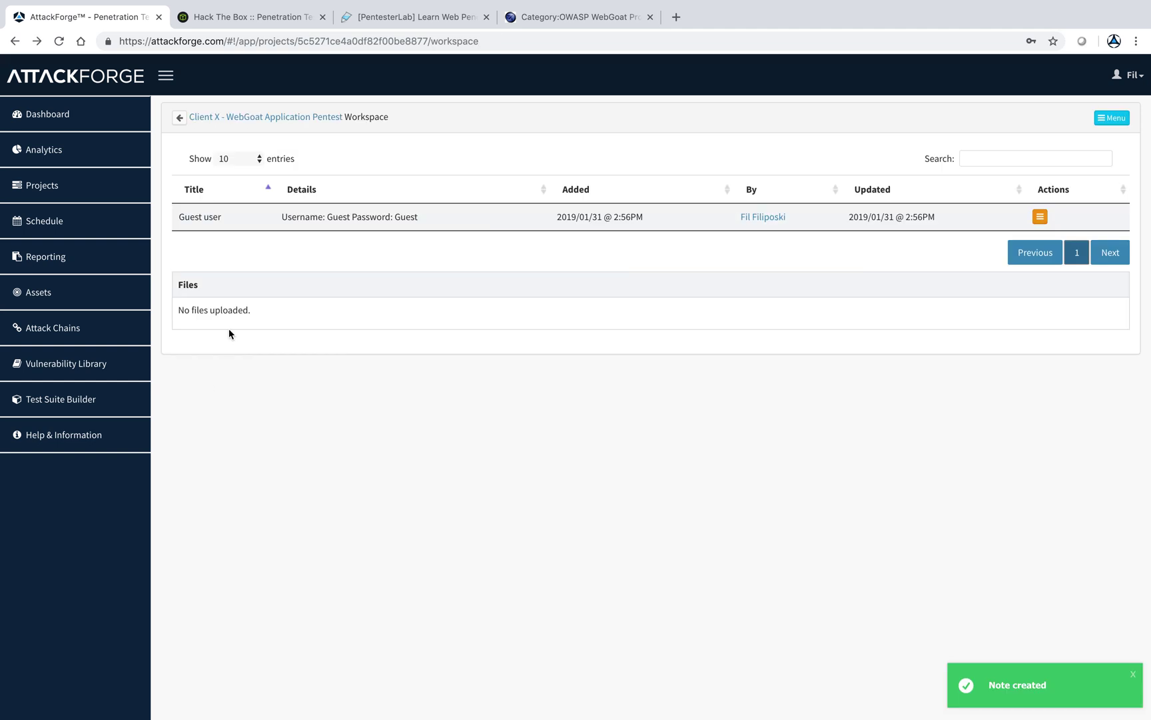
pyautogui.click(260, 118)
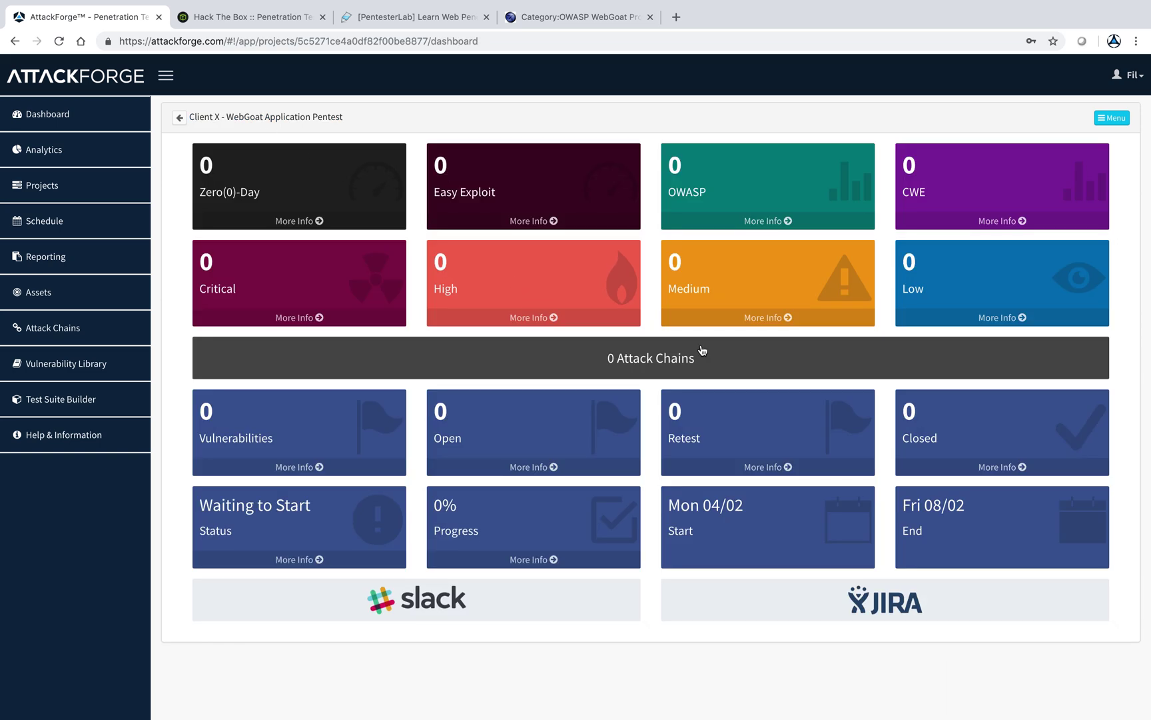
# - Review the project's scope assets and workspace, then reopen the dashboard's actions Menu
pyautogui.click(1106, 121)
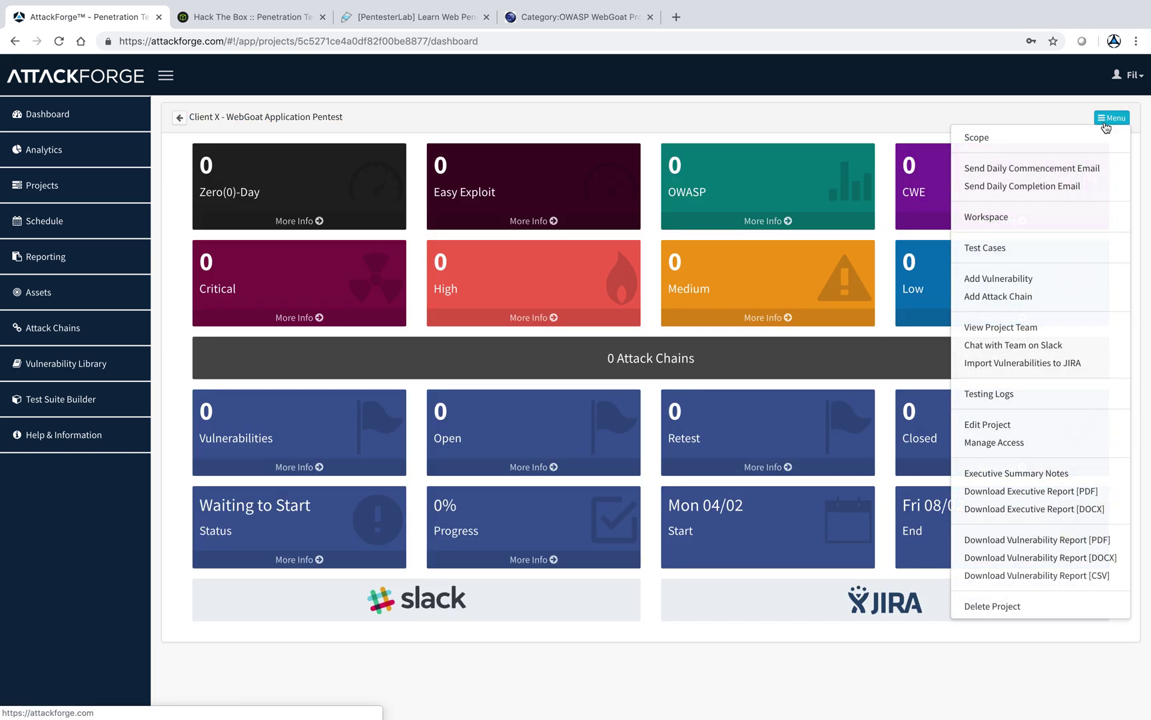
pyautogui.click(1046, 140)
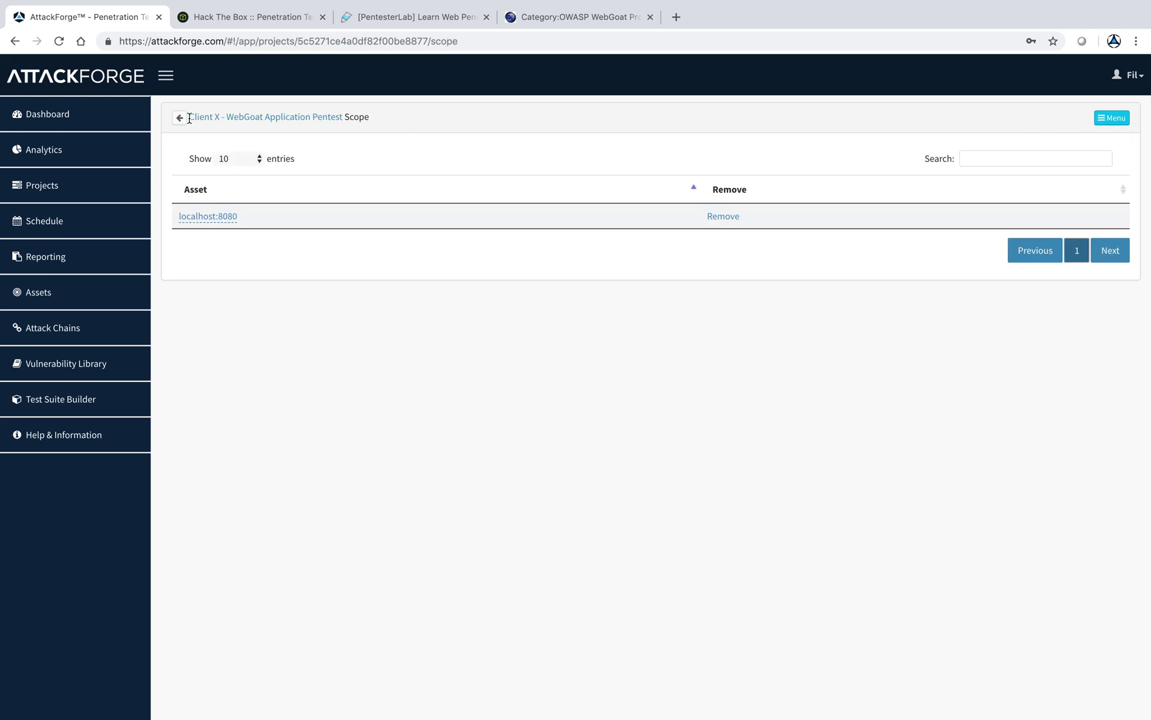
pyautogui.click(219, 118)
pyautogui.click(1108, 118)
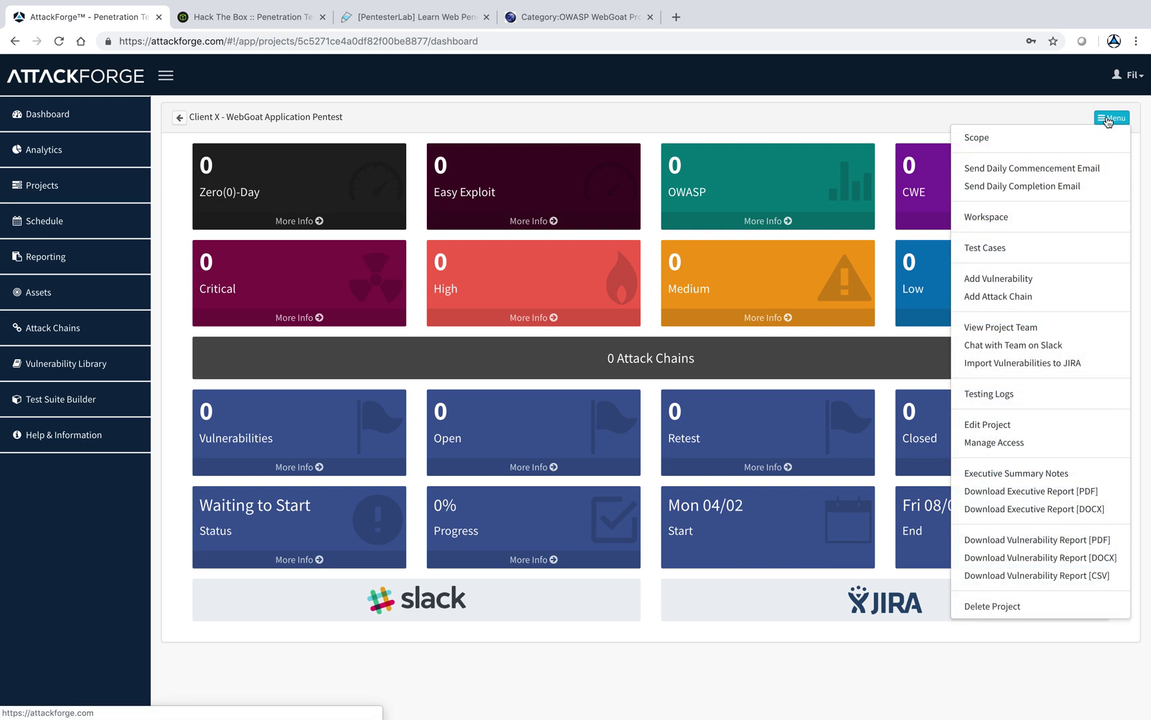
pyautogui.click(1035, 220)
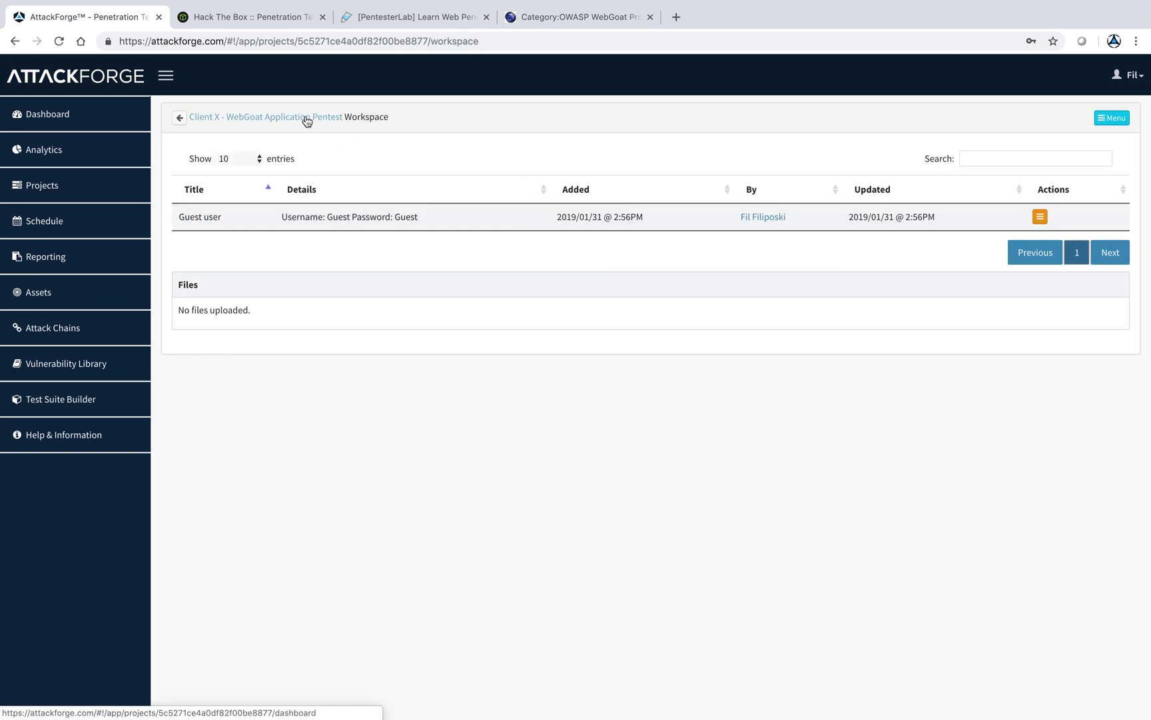
pyautogui.click(305, 118)
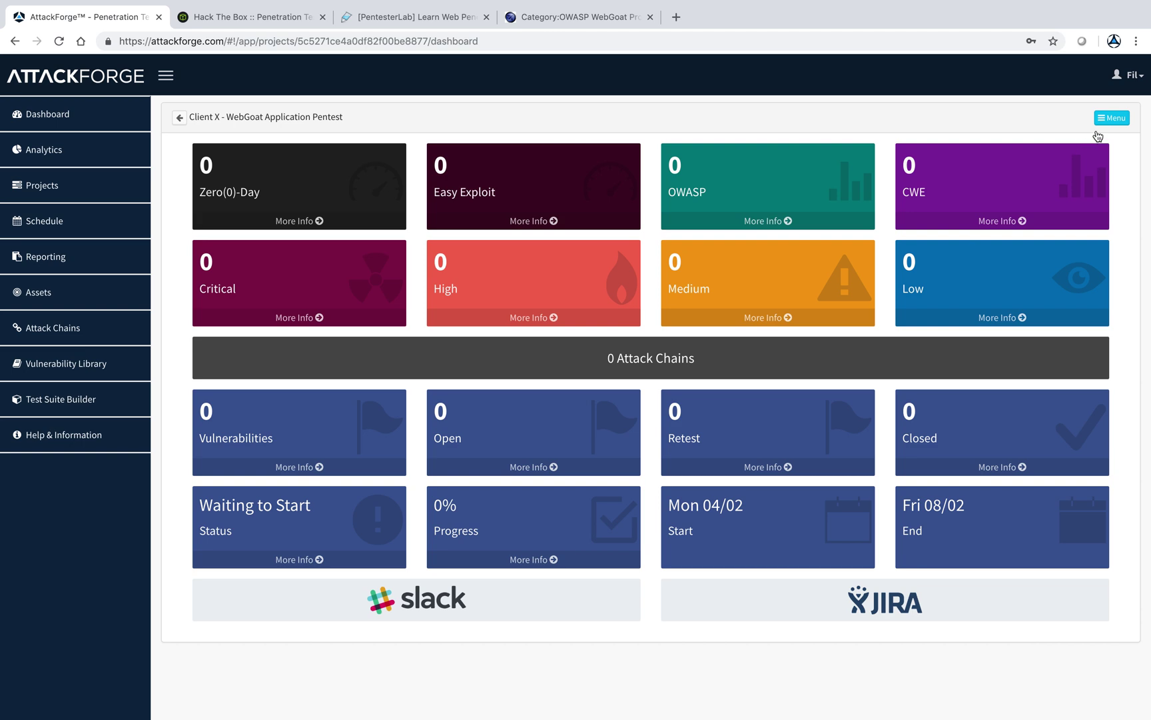
pyautogui.click(1111, 118)
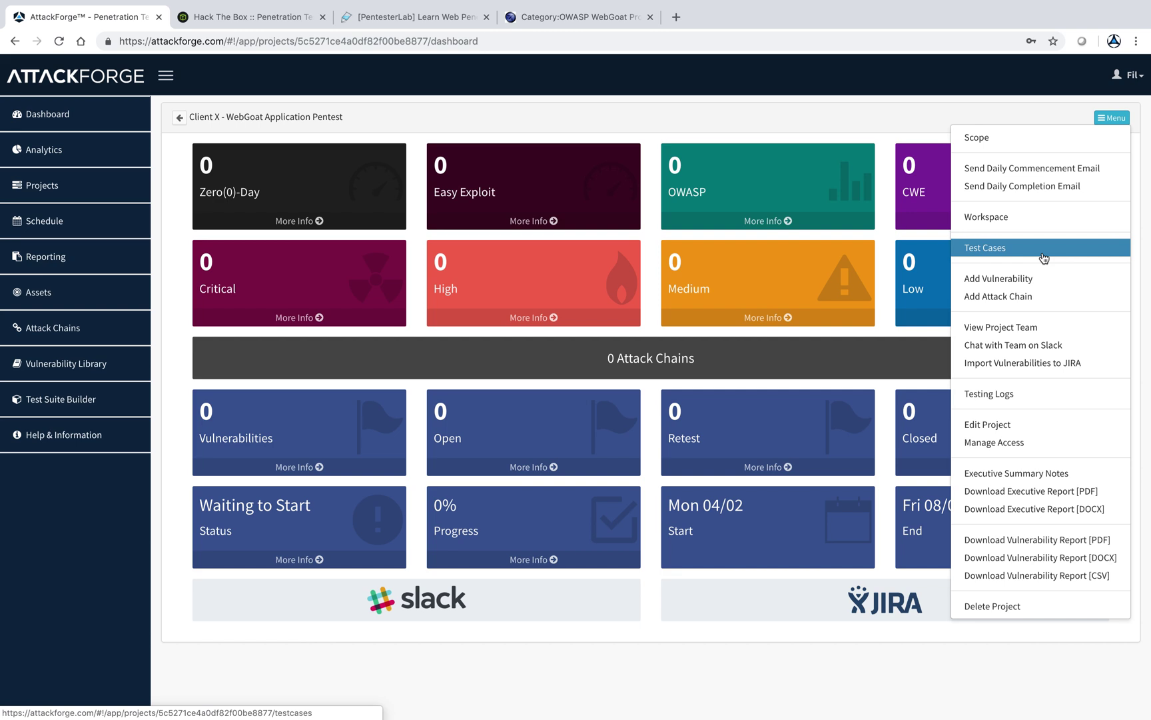
# - Send the Daily Commencement Email, confirming the team is ready to start testing
pyautogui.click(1029, 170)
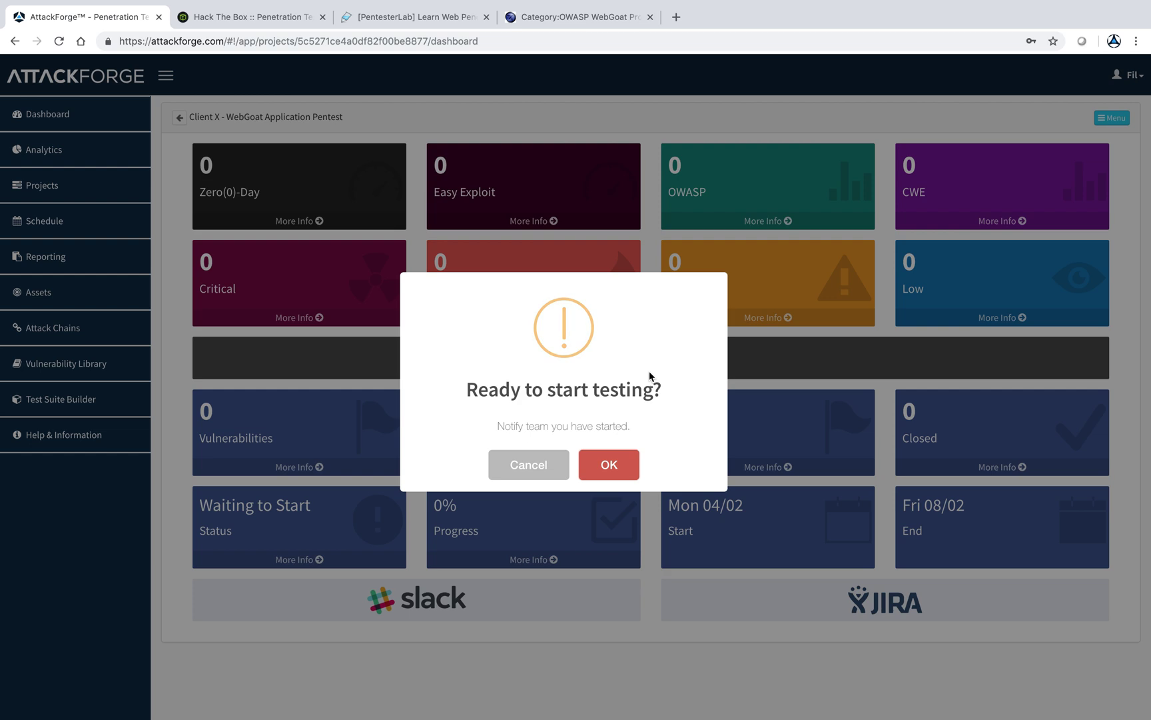
pyautogui.click(620, 467)
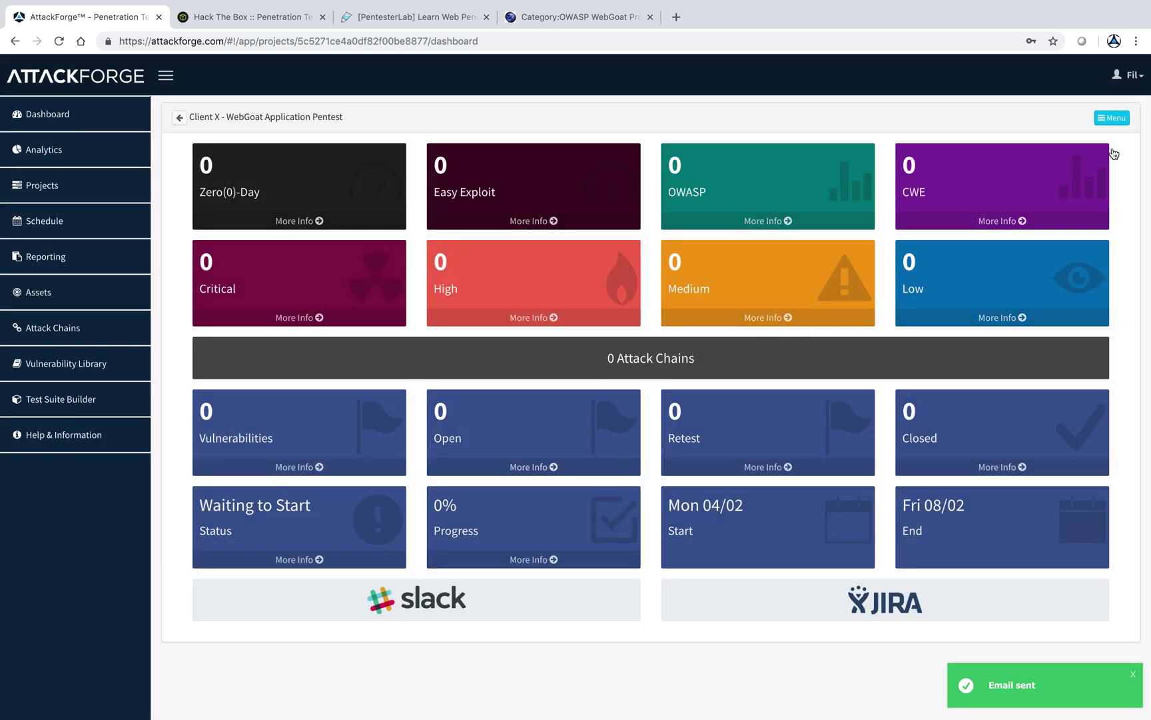
pyautogui.click(1111, 119)
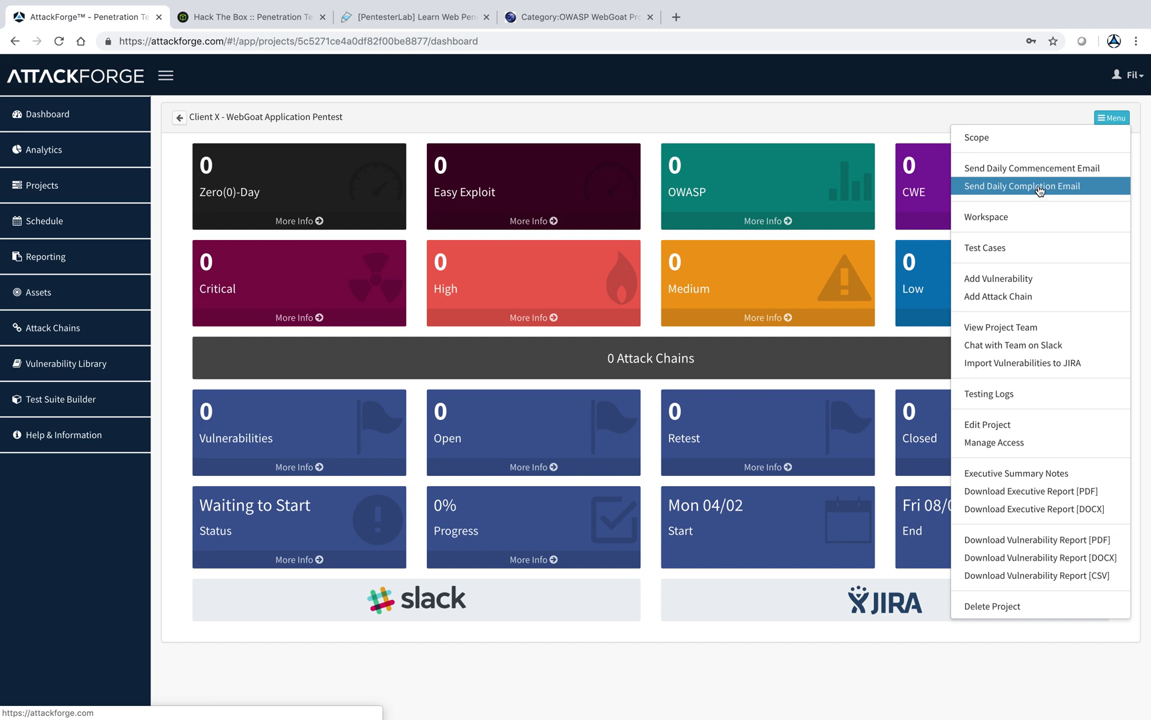
# - In Test Cases, set the first test case's status to Tested
pyautogui.click(1032, 249)
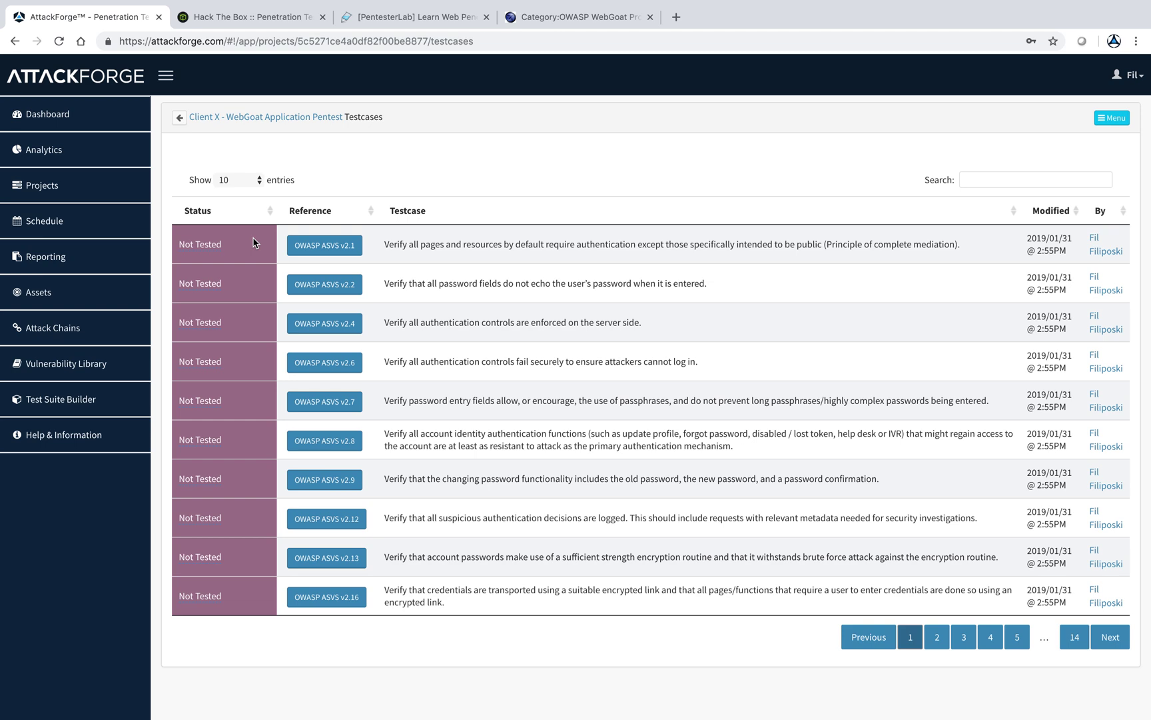
pyautogui.click(221, 246)
pyautogui.click(220, 243)
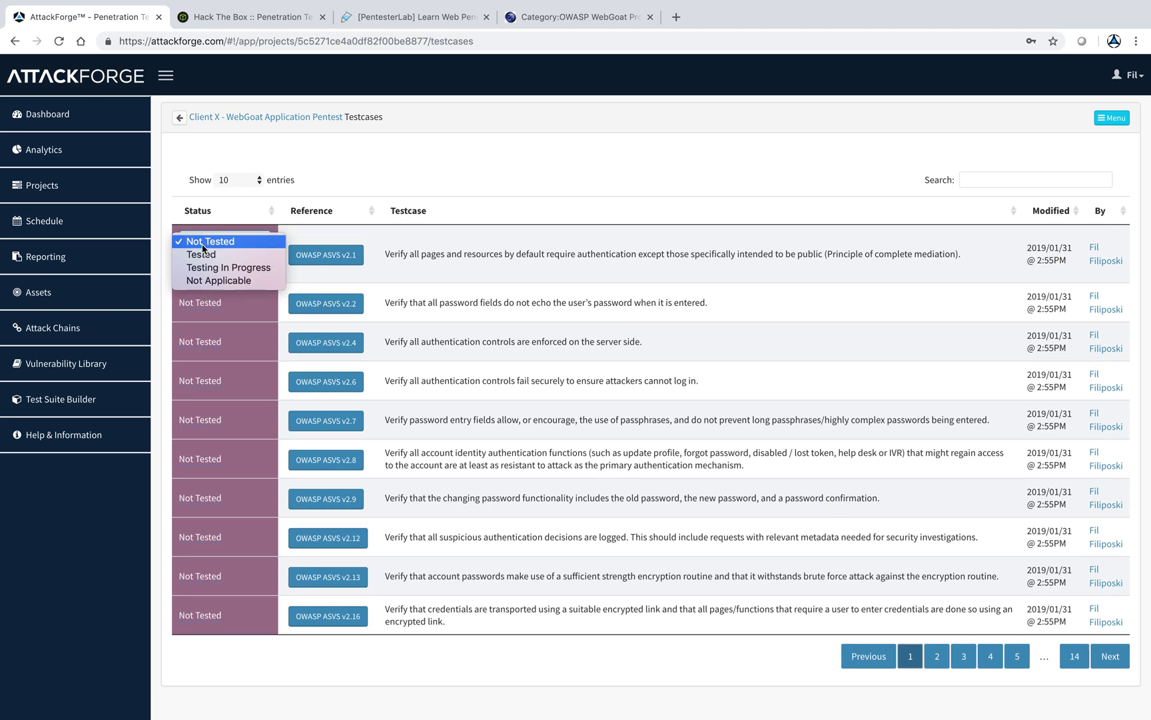
pyautogui.click(201, 250)
pyautogui.click(197, 263)
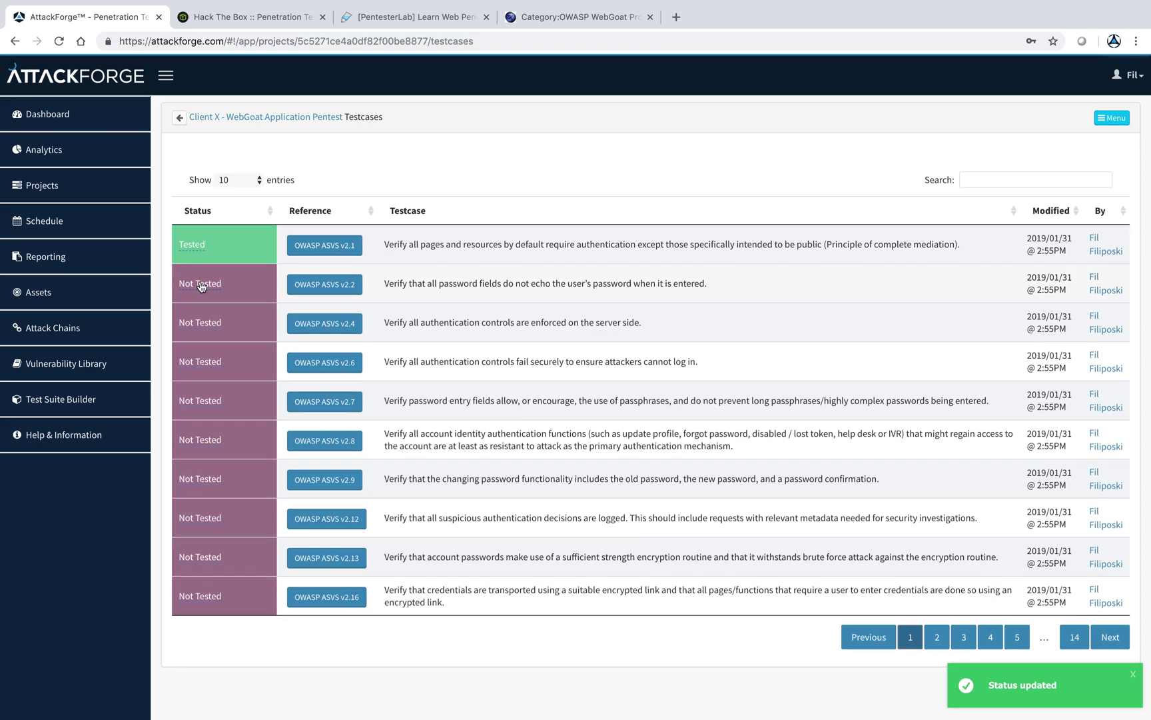
# - Set the second test case to Testing In Progress and the third to Not Applicable
pyautogui.click(199, 290)
pyautogui.click(201, 281)
pyautogui.click(204, 306)
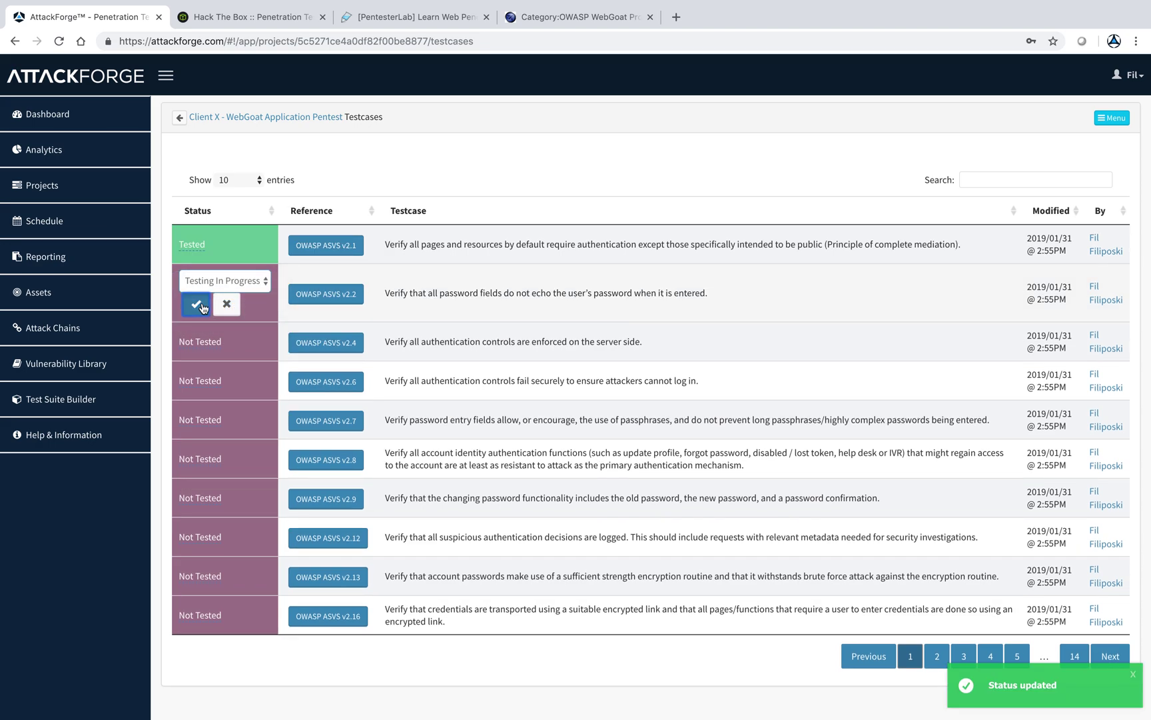
pyautogui.click(196, 303)
pyautogui.click(202, 322)
pyautogui.click(204, 322)
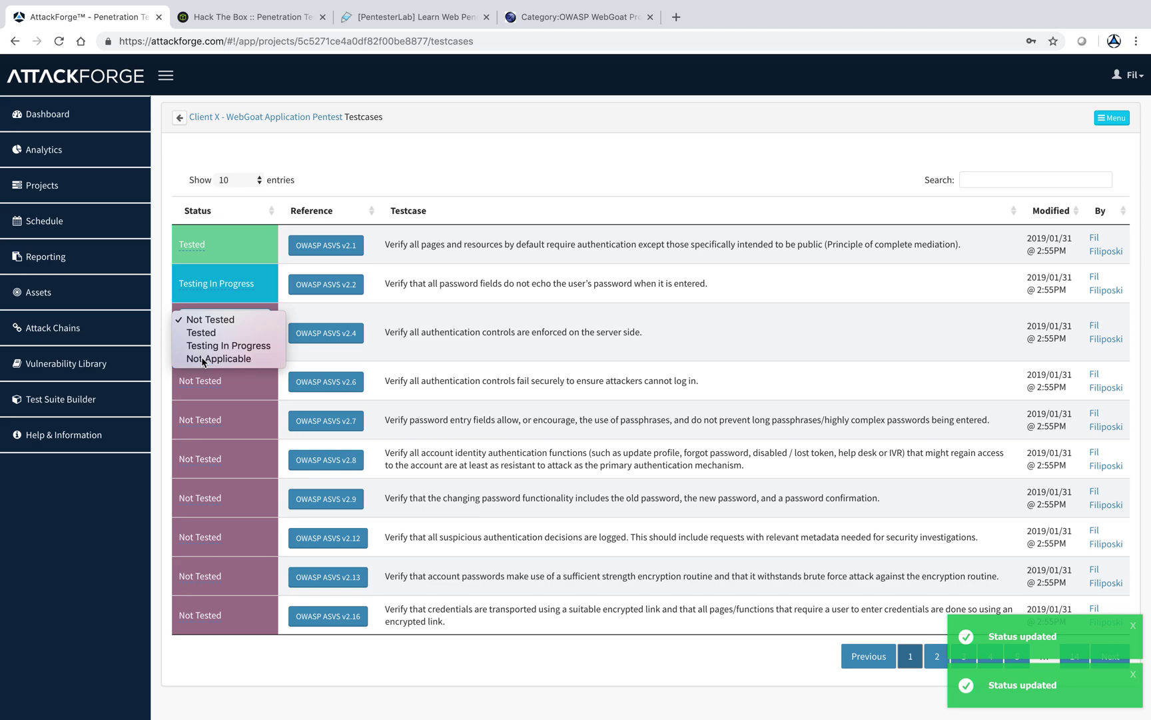
pyautogui.click(200, 358)
pyautogui.click(197, 344)
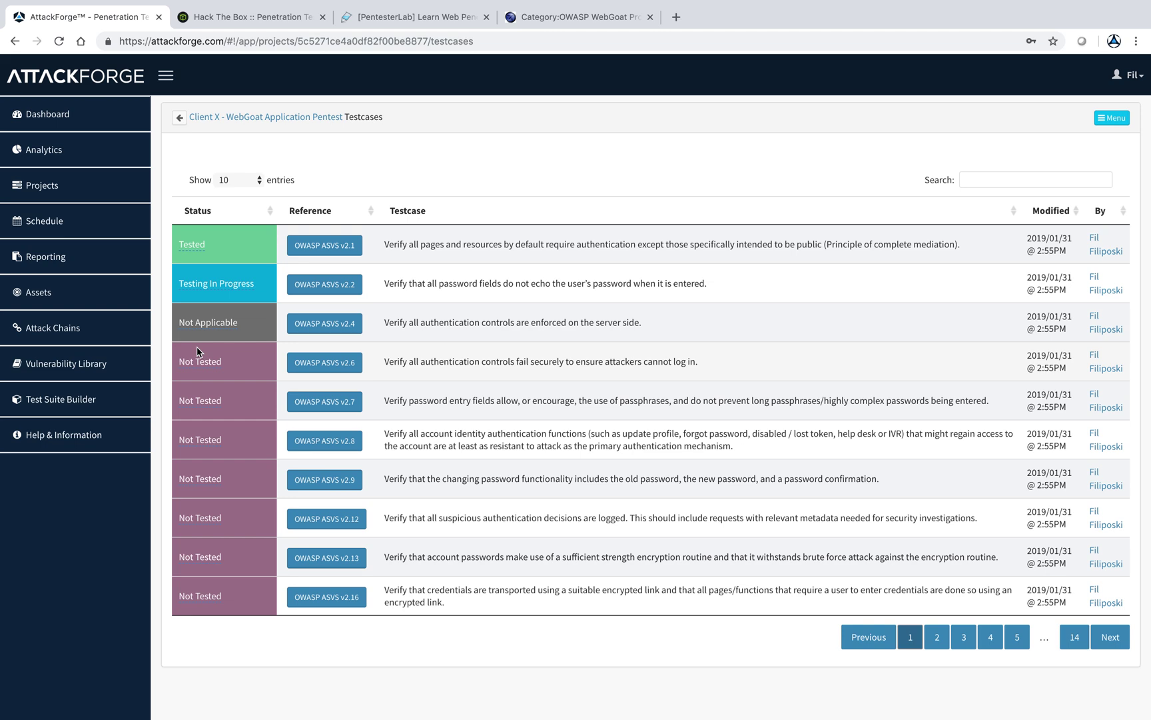
pyautogui.click(247, 122)
# - Add a vulnerability with base class No Restrictions on File Upload Extension, pre-filling tag CWE-434
pyautogui.click(1114, 119)
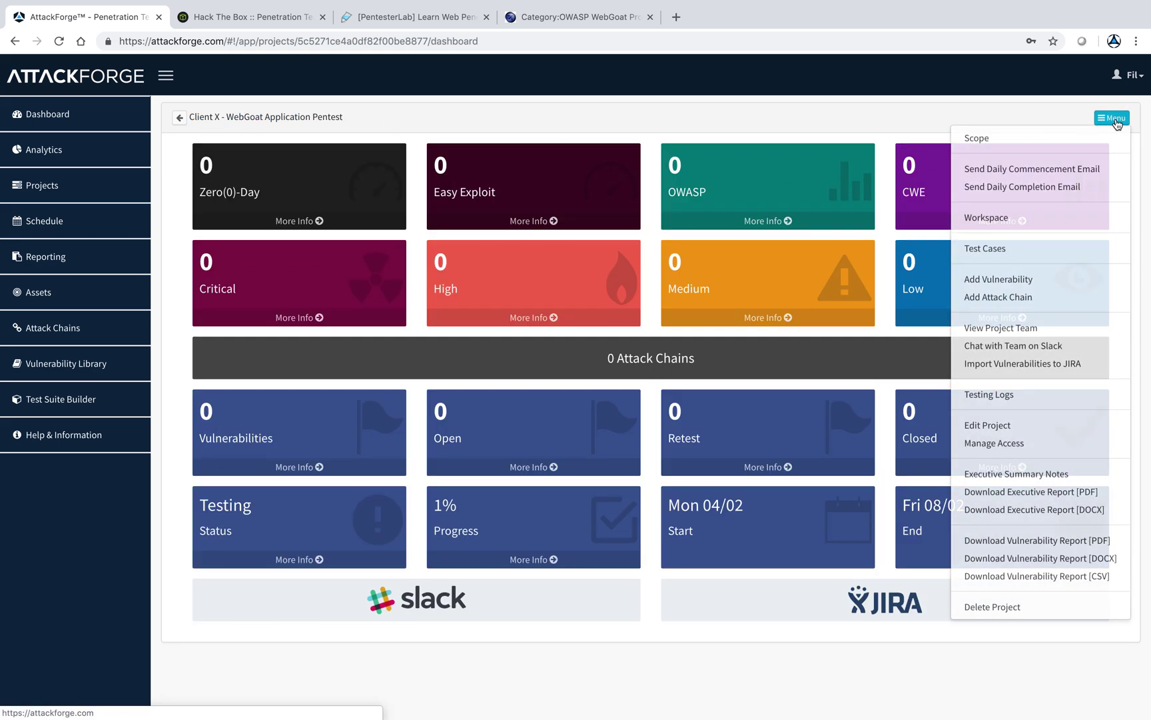
pyautogui.click(1044, 279)
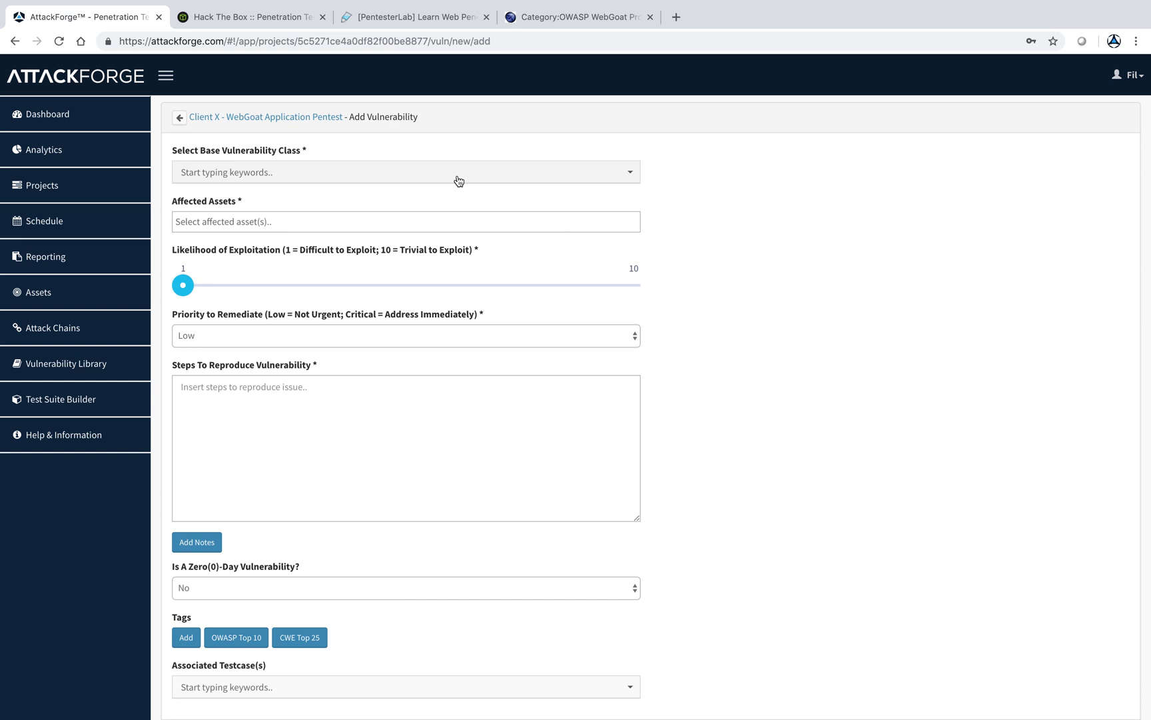
pyautogui.click(457, 180)
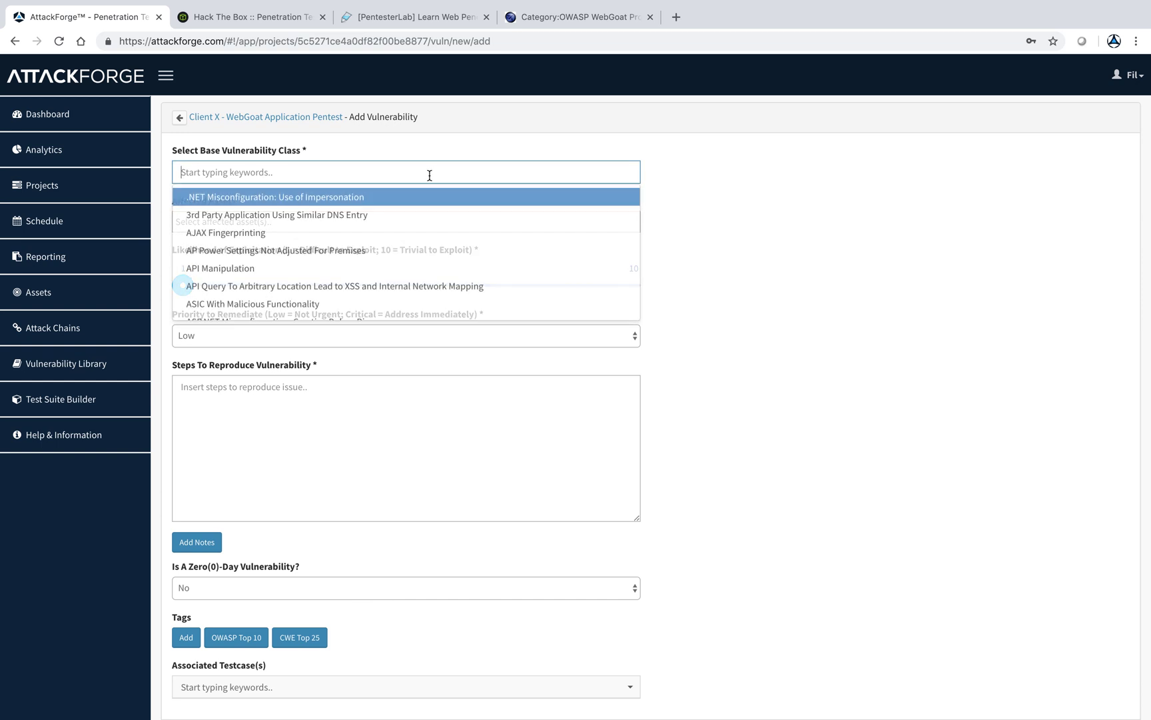
pyautogui.write('file upload')
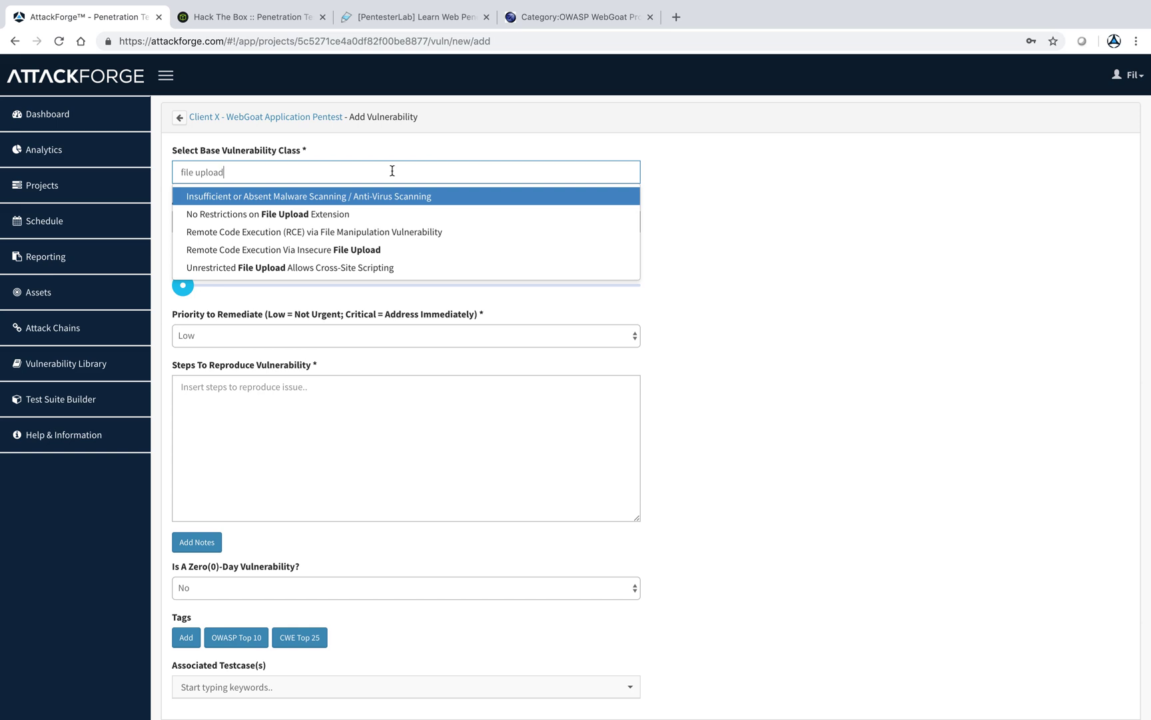
pyautogui.moveTo(338, 216)
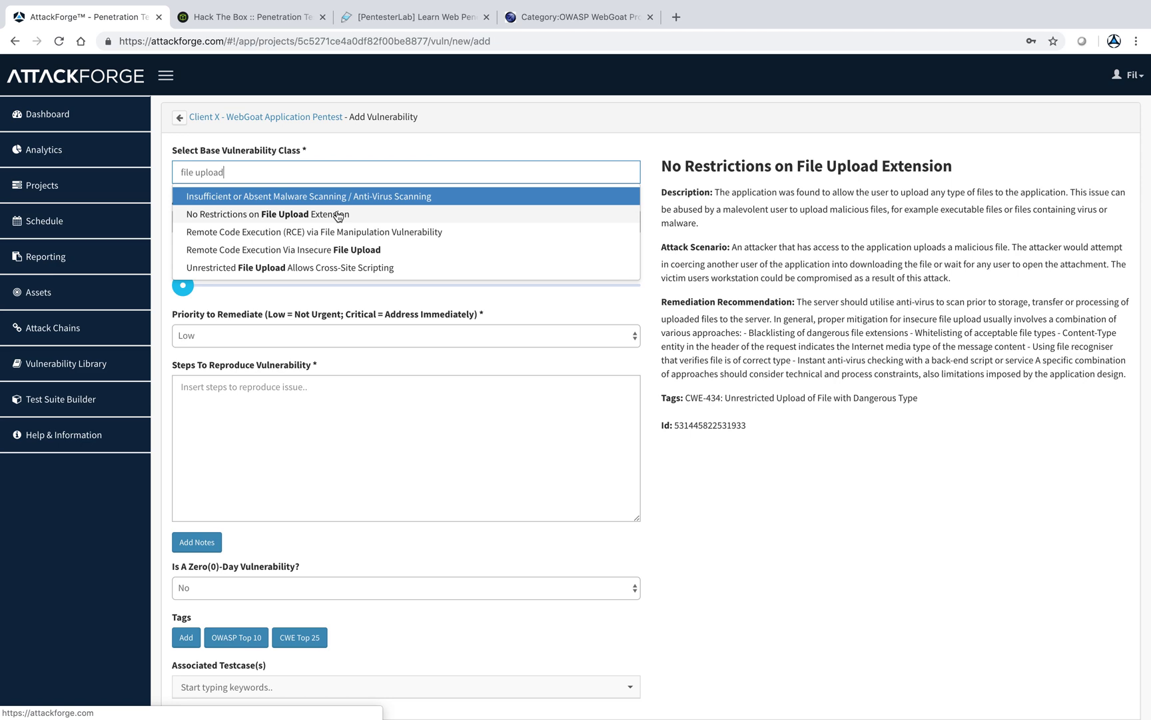
pyautogui.click(338, 214)
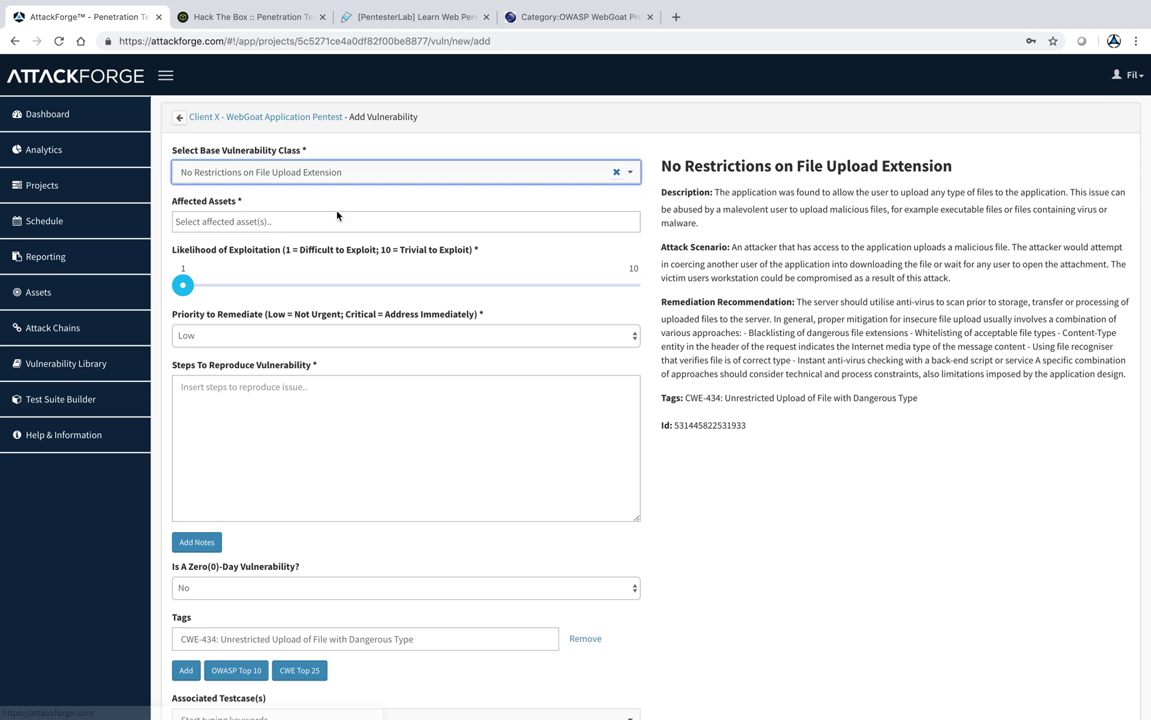
pyautogui.click(414, 222)
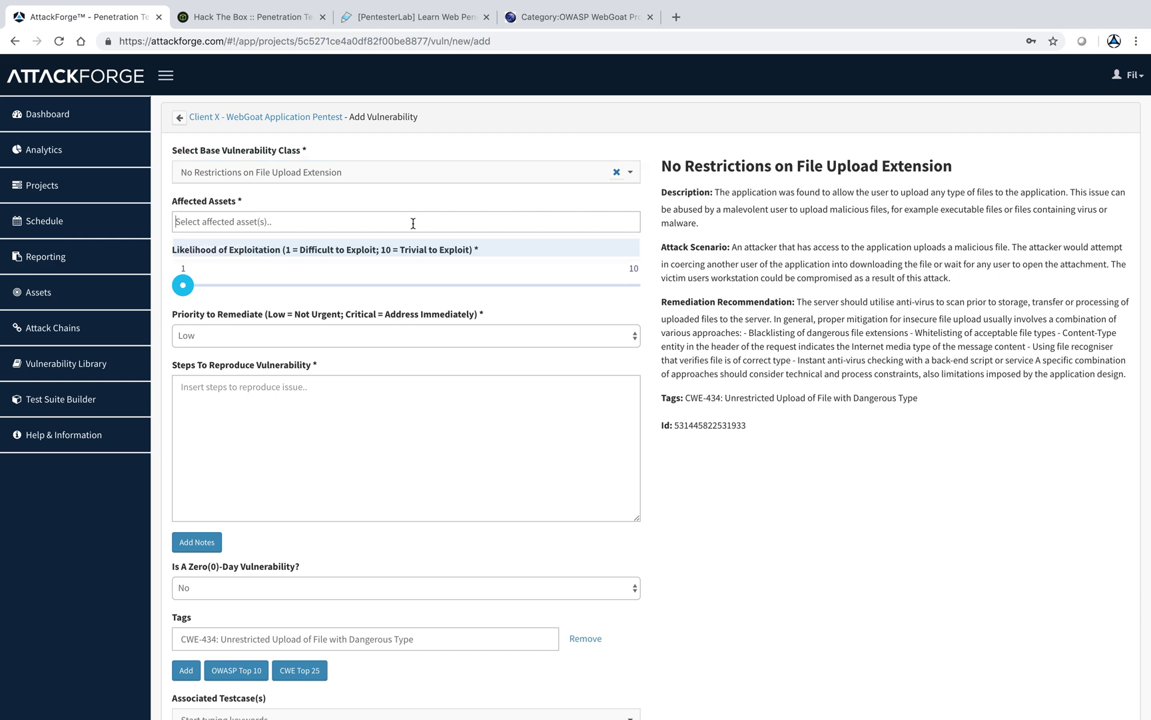
pyautogui.click(747, 238)
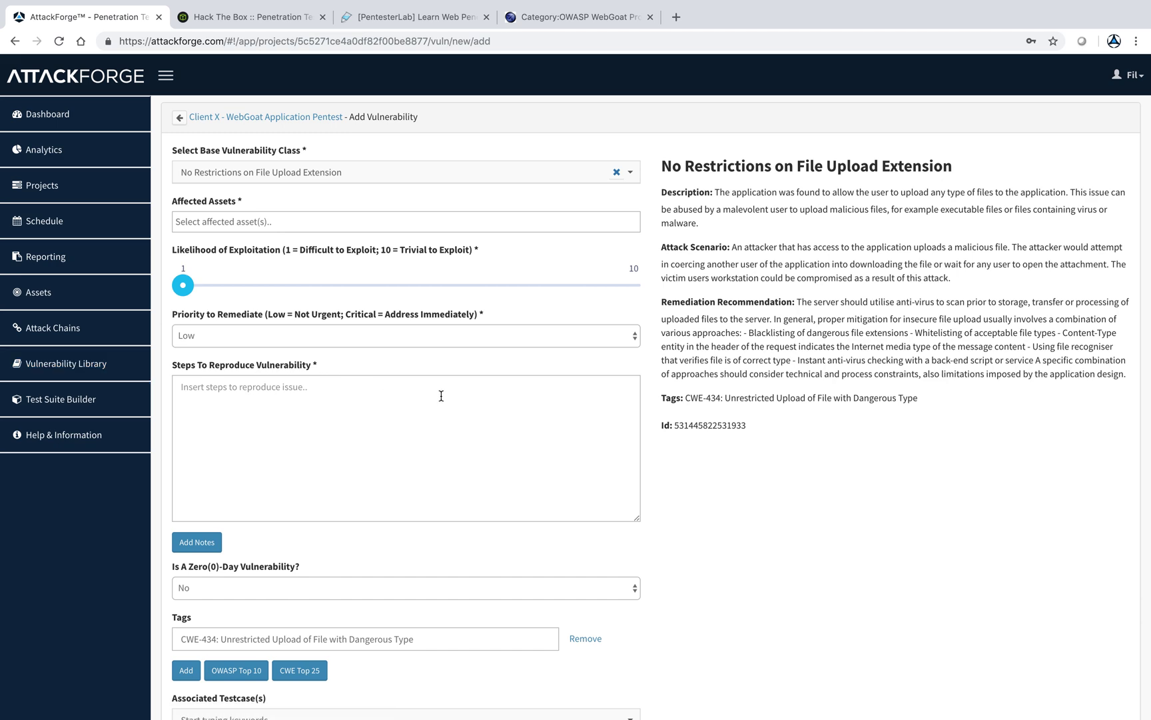
# - Choose localhost:8080 as affected asset, slide likelihood to 7, and pick Medium remediation priority
pyautogui.click(286, 219)
pyautogui.click(268, 245)
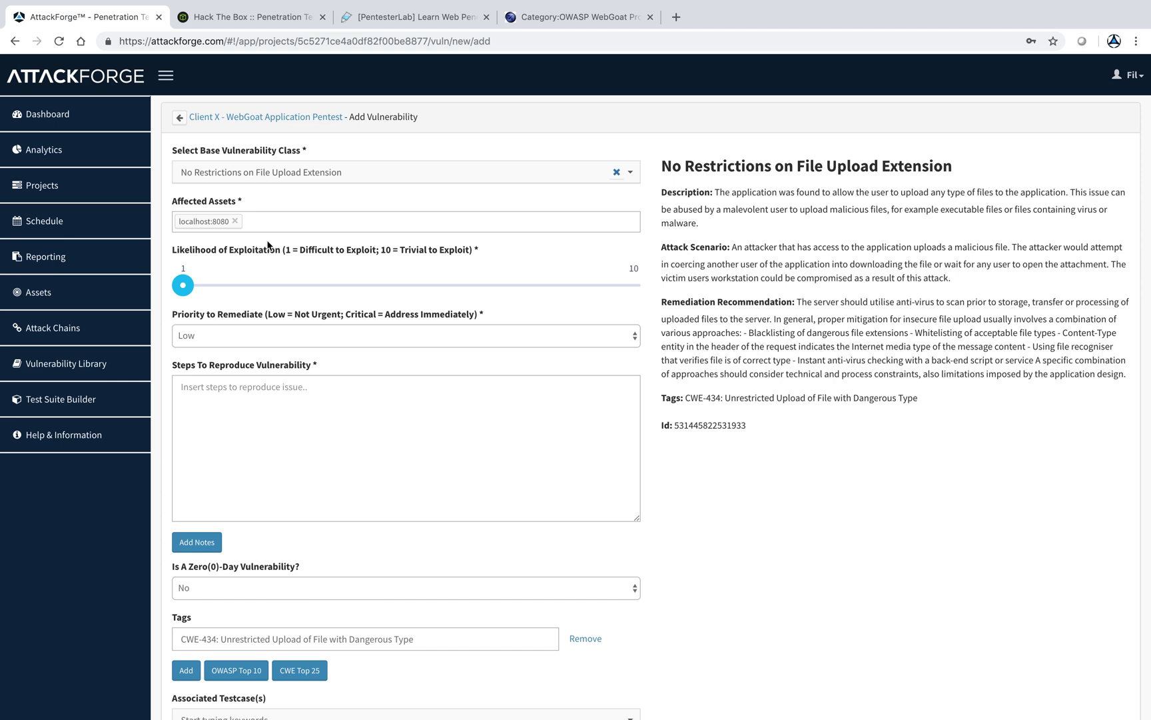
pyautogui.moveTo(182, 287); pyautogui.dragTo(487, 286)
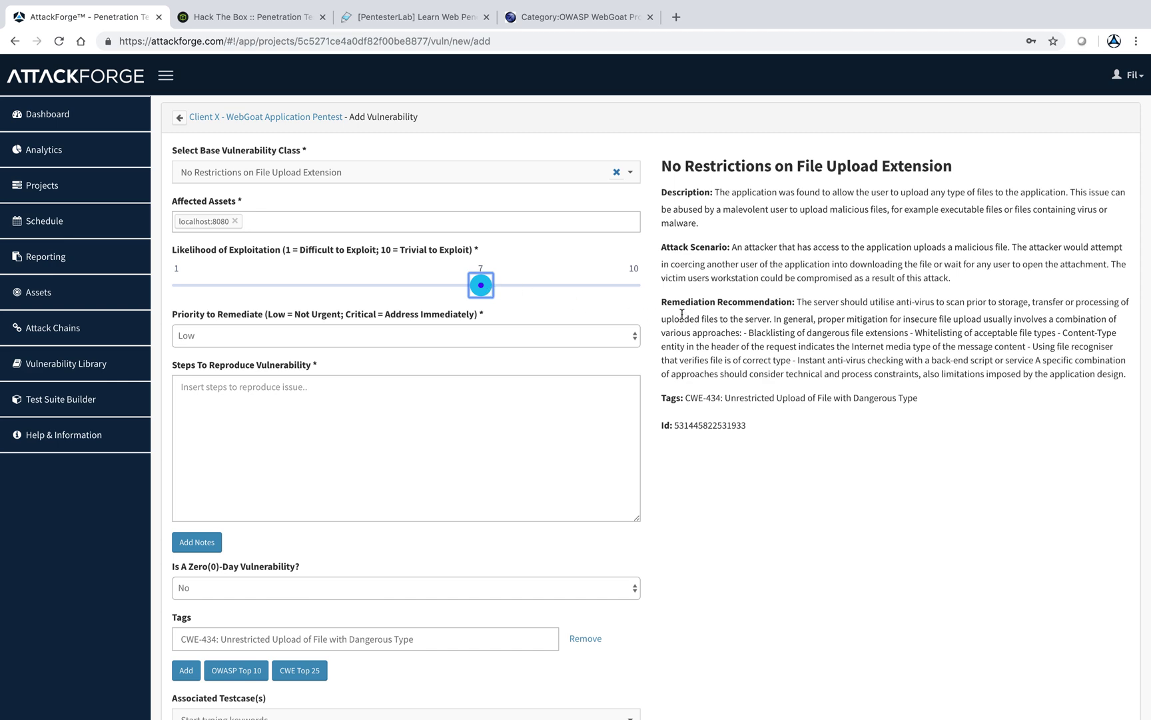
pyautogui.click(537, 318)
pyautogui.click(519, 339)
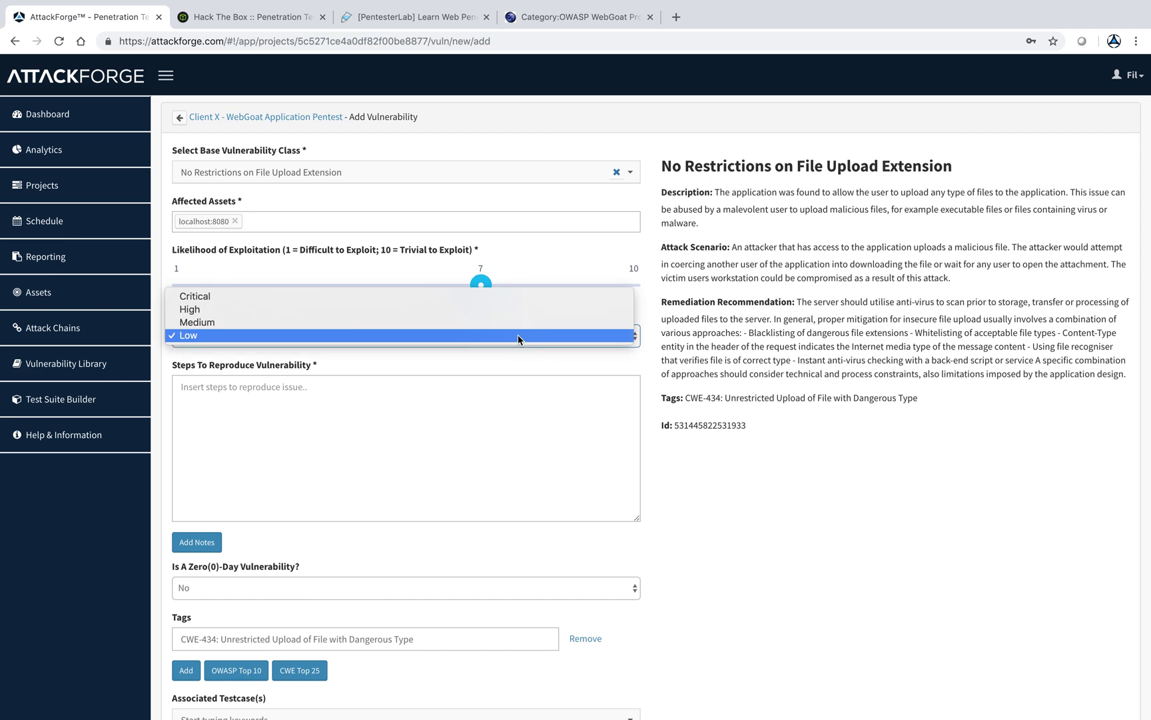
pyautogui.click(478, 322)
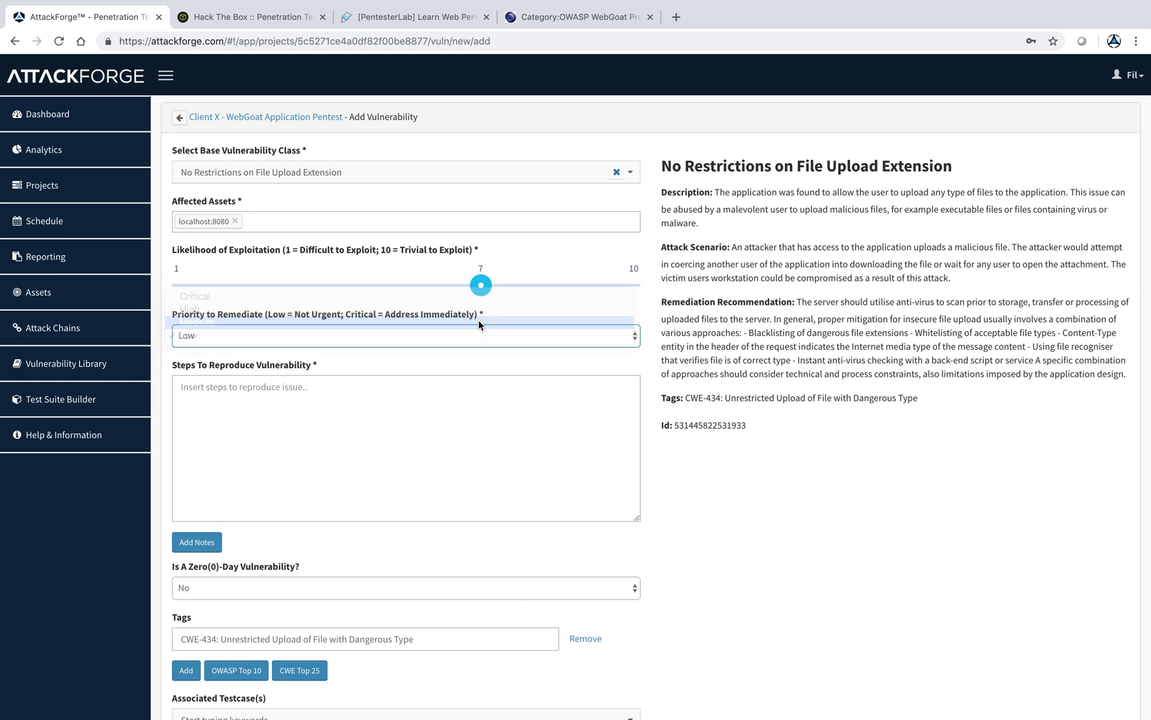
pyautogui.click(466, 412)
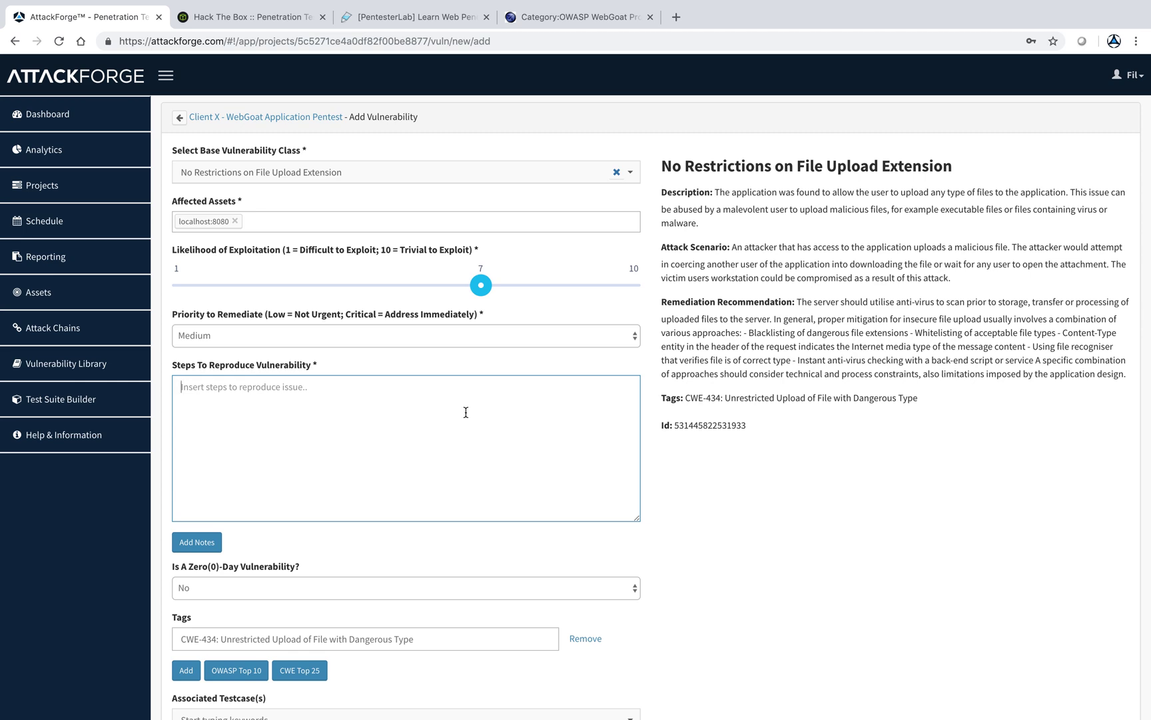
# - Enter two placeholder reproduction steps, '1. do this..' and '2. do that...'
pyautogui.write('1. do this..')
pyautogui.press('Return')
pyautogui.write('2. do that')
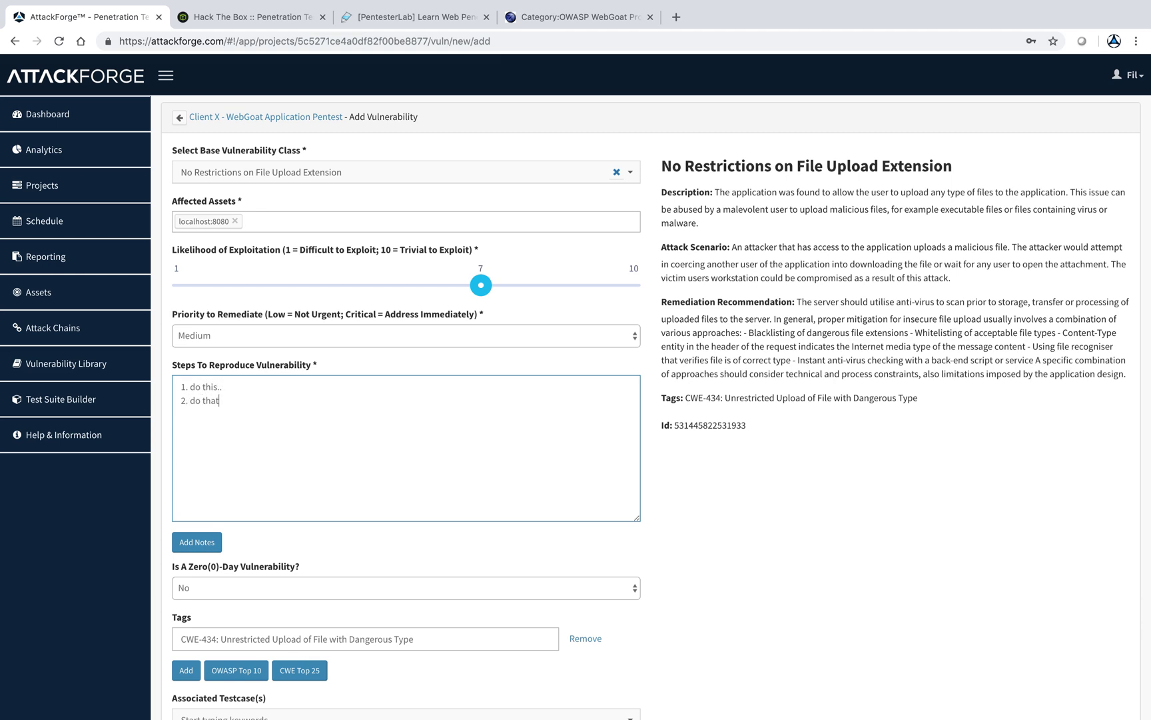
pyautogui.write('...')
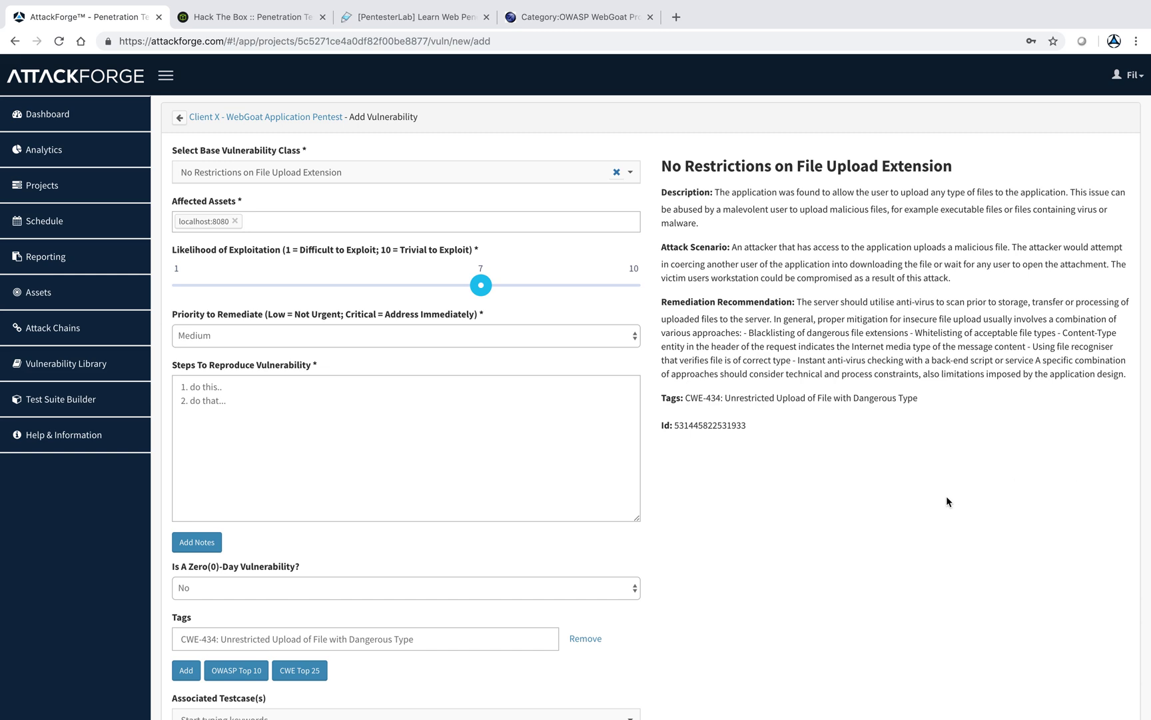
# - Add a note reading 'Multiple pages affected:' followed by lines 'URL:1 ...' and 'URL2...'
pyautogui.click(447, 483)
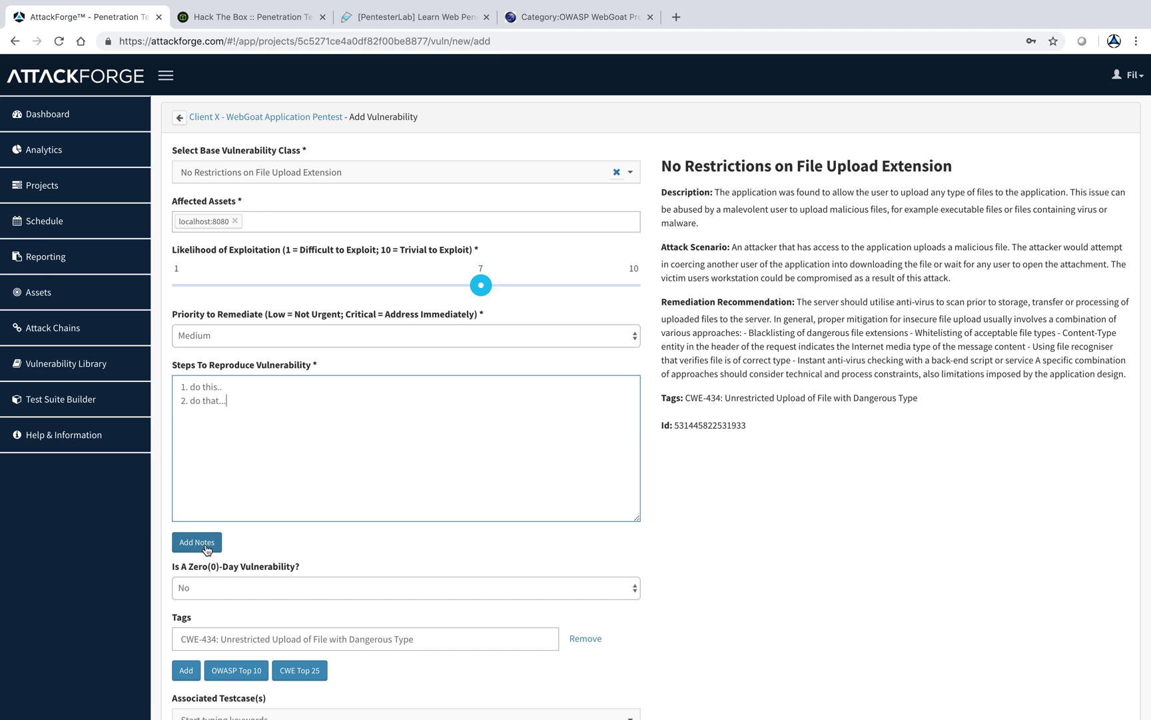
pyautogui.click(205, 548)
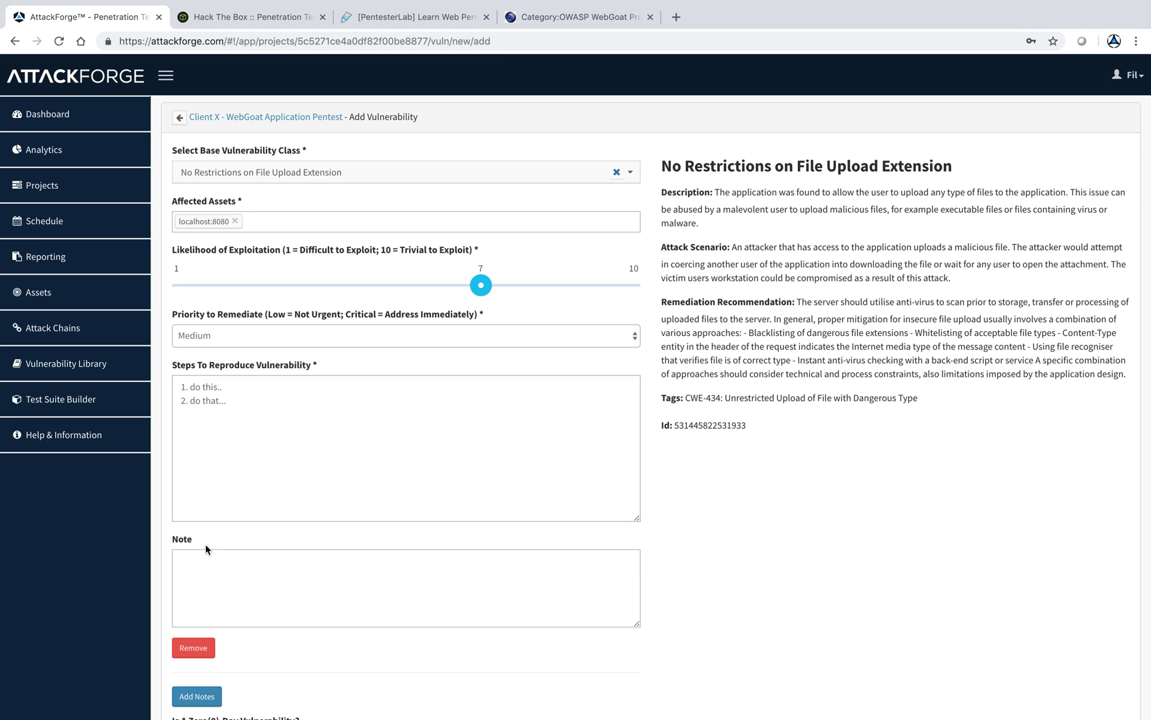
pyautogui.click(286, 585)
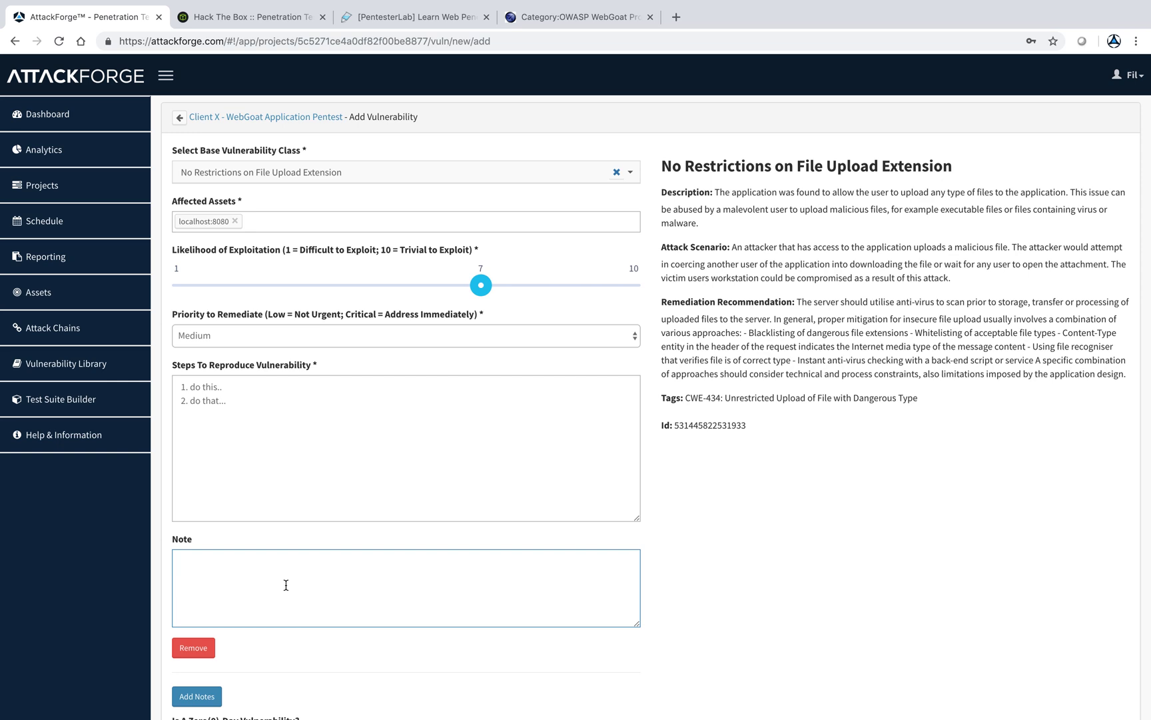
pyautogui.write('Multiple pages affected:')
pyautogui.press('Return')
pyautogui.write('URL:1 ...')
pyautogui.press('Return')
pyautogui.write('URL2...')
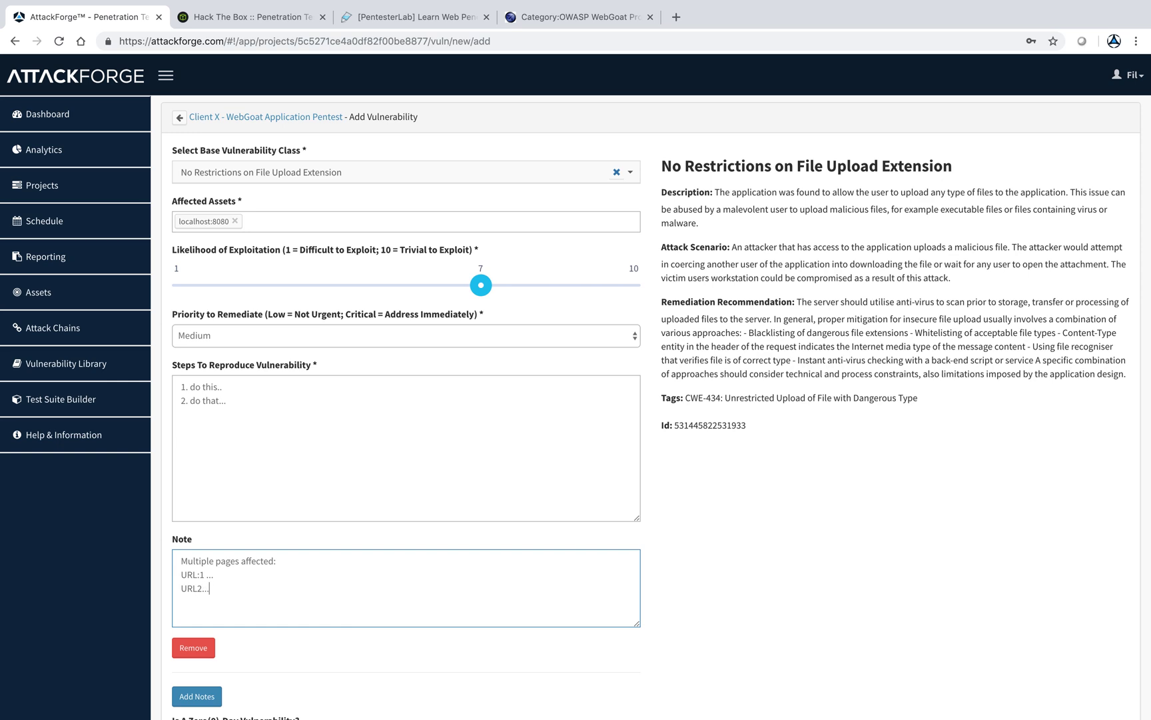
# - Associate the antivirus file-validation testcase, found by searching 'upload', and Save & Upload Evidence
pyautogui.scroll(-5, 267, 566)
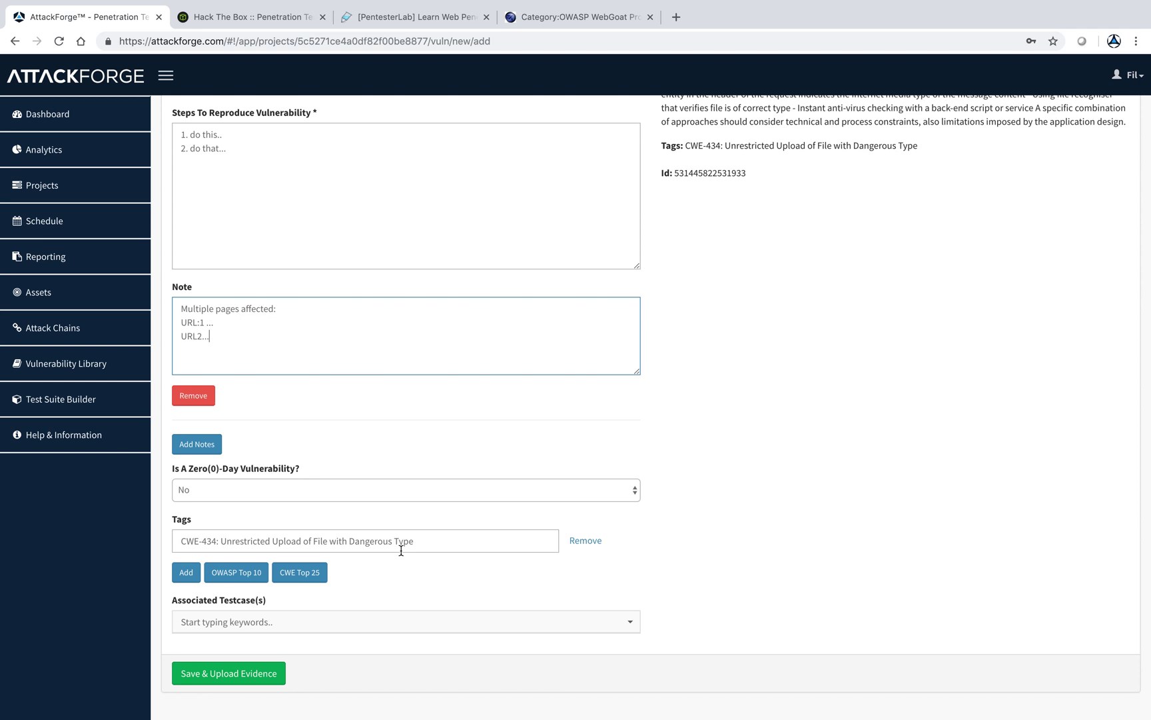
pyautogui.click(415, 624)
pyautogui.scroll(-1, 413, 618)
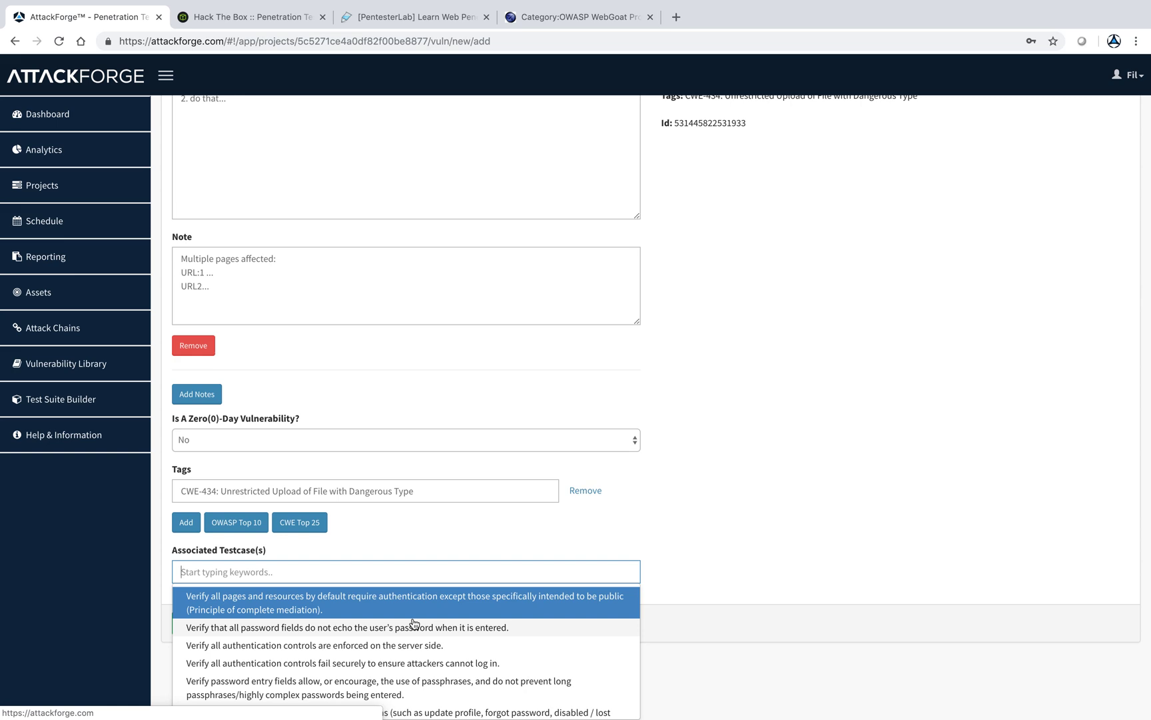
pyautogui.write('file uplo')
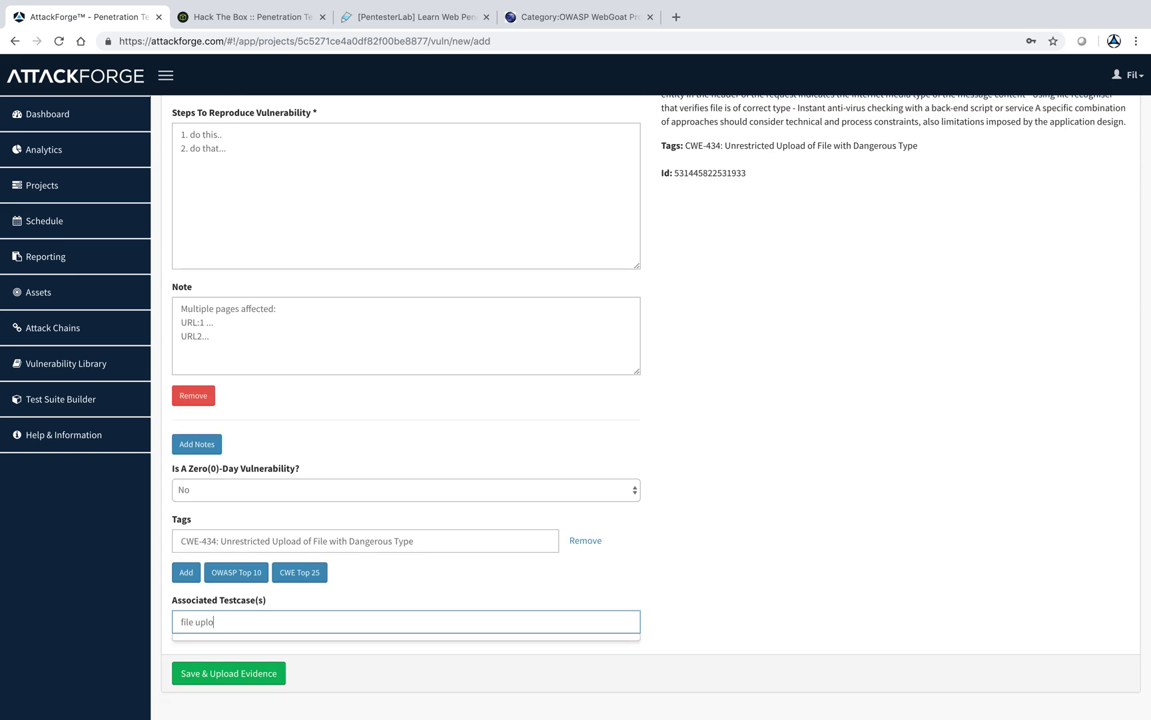
pyautogui.press('BackSpace')
pyautogui.press('BackSpace')
pyautogui.press('BackSpace')
pyautogui.press('BackSpace')
pyautogui.press('BackSpace')
pyautogui.press('BackSpace')
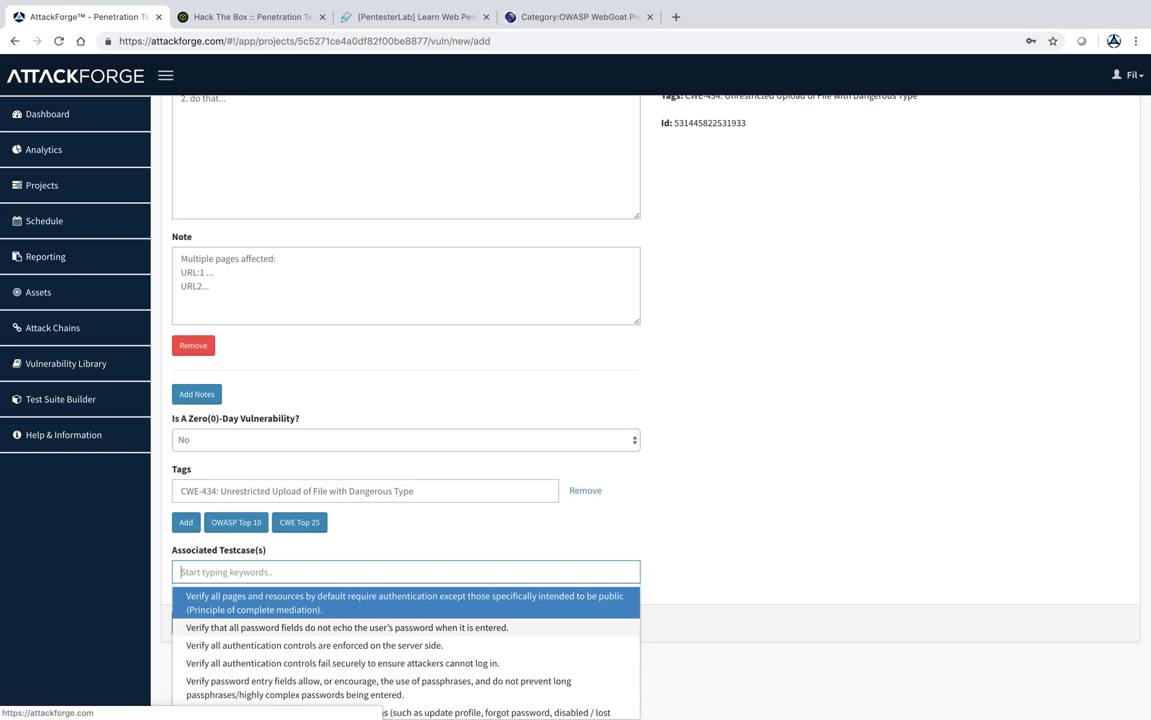
pyautogui.write('upload')
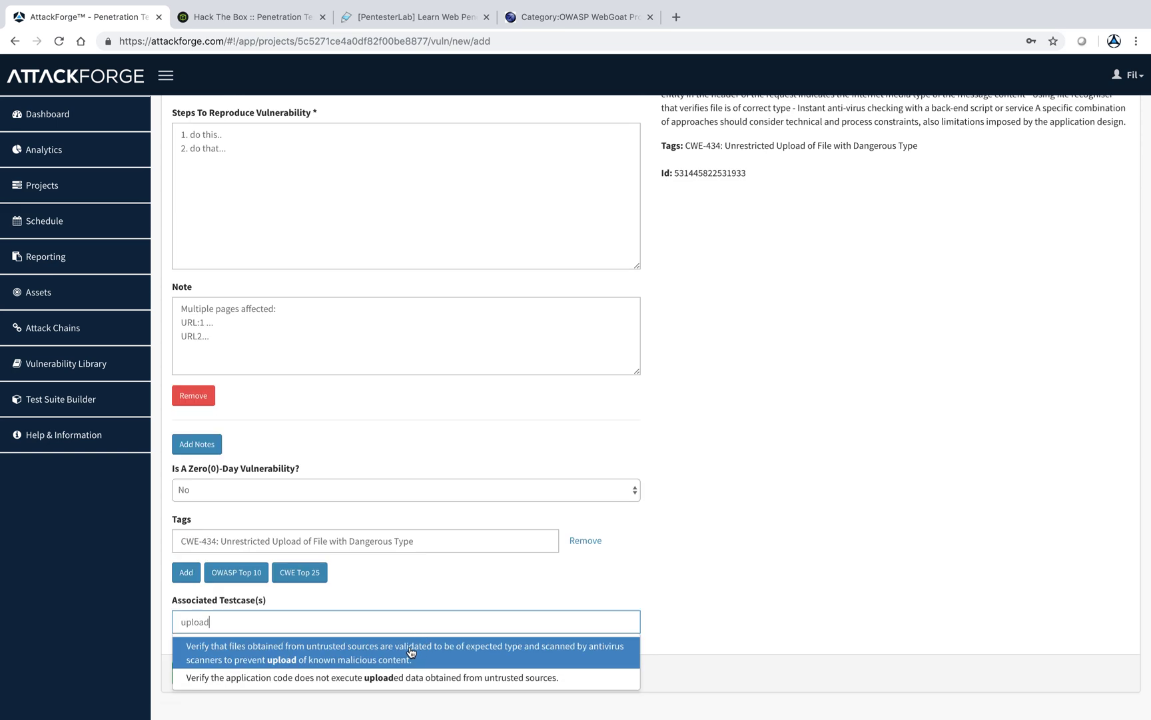
pyautogui.click(411, 652)
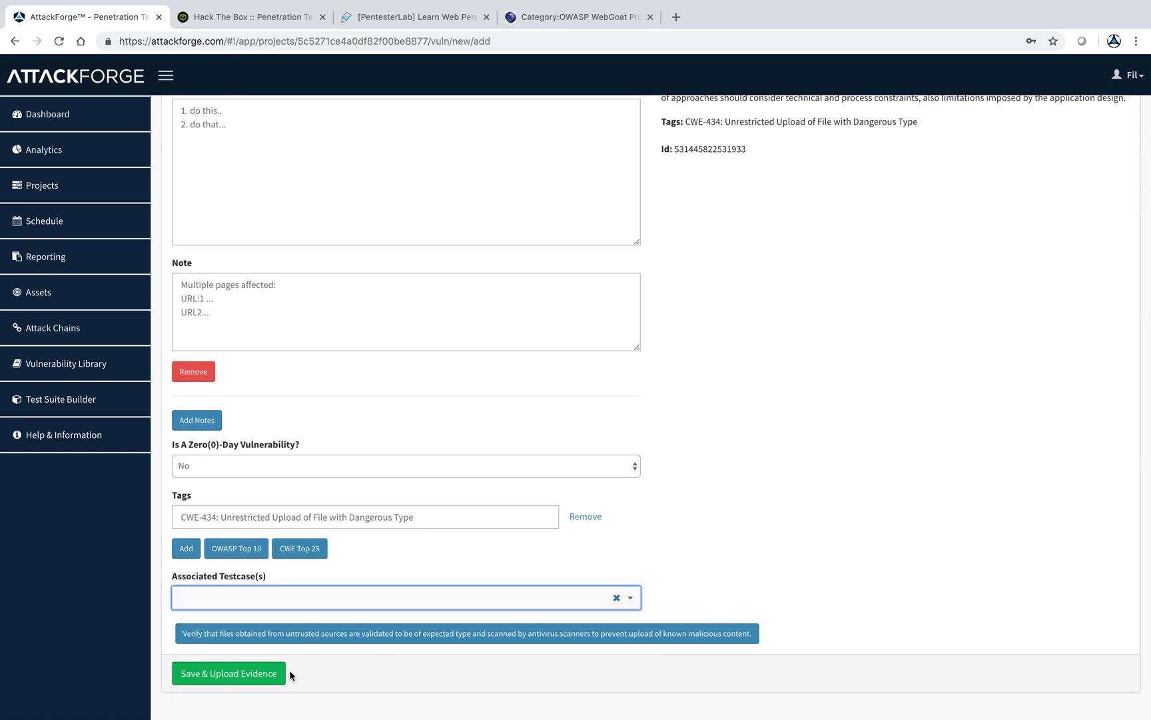
pyautogui.click(255, 672)
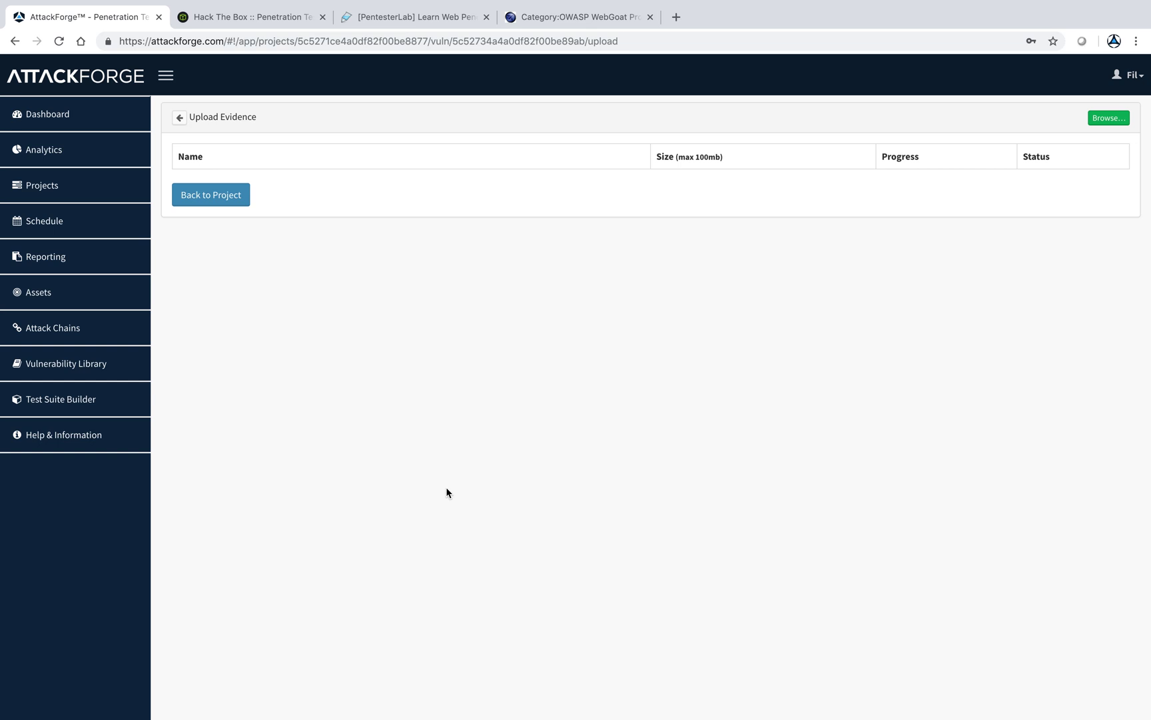
# - Review the No Restrictions on File Upload Extension entry under Medium vulnerabilities, then return to the dashboard
pyautogui.click(225, 195)
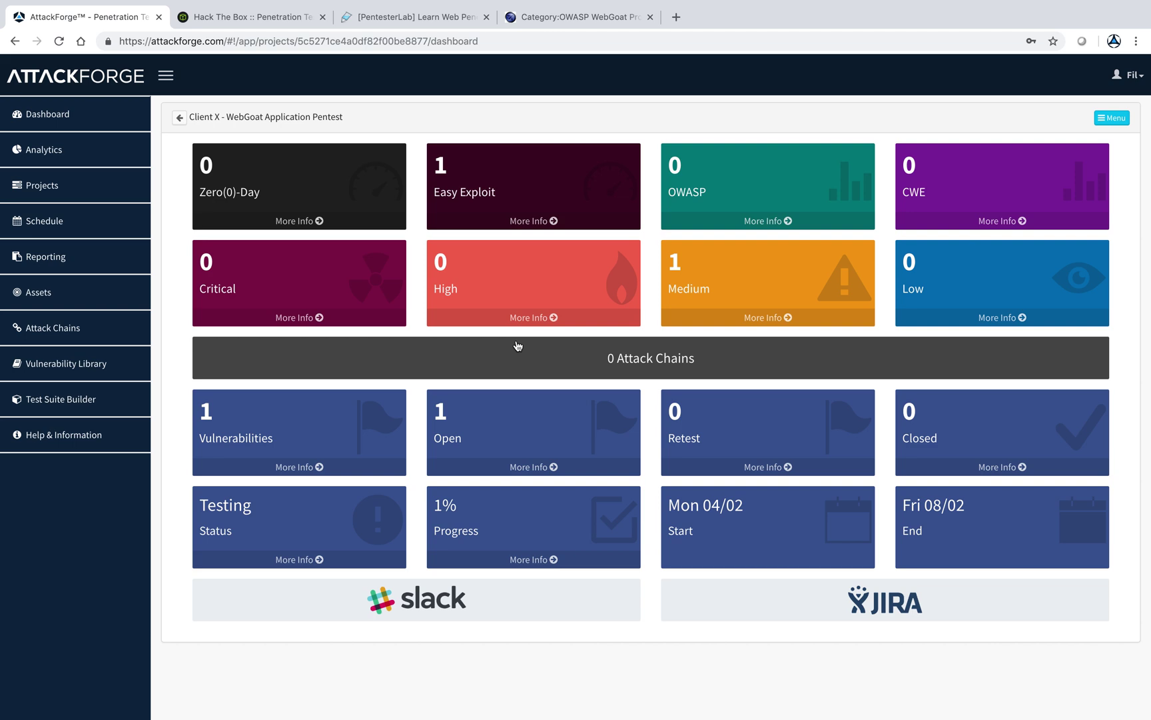
pyautogui.click(709, 287)
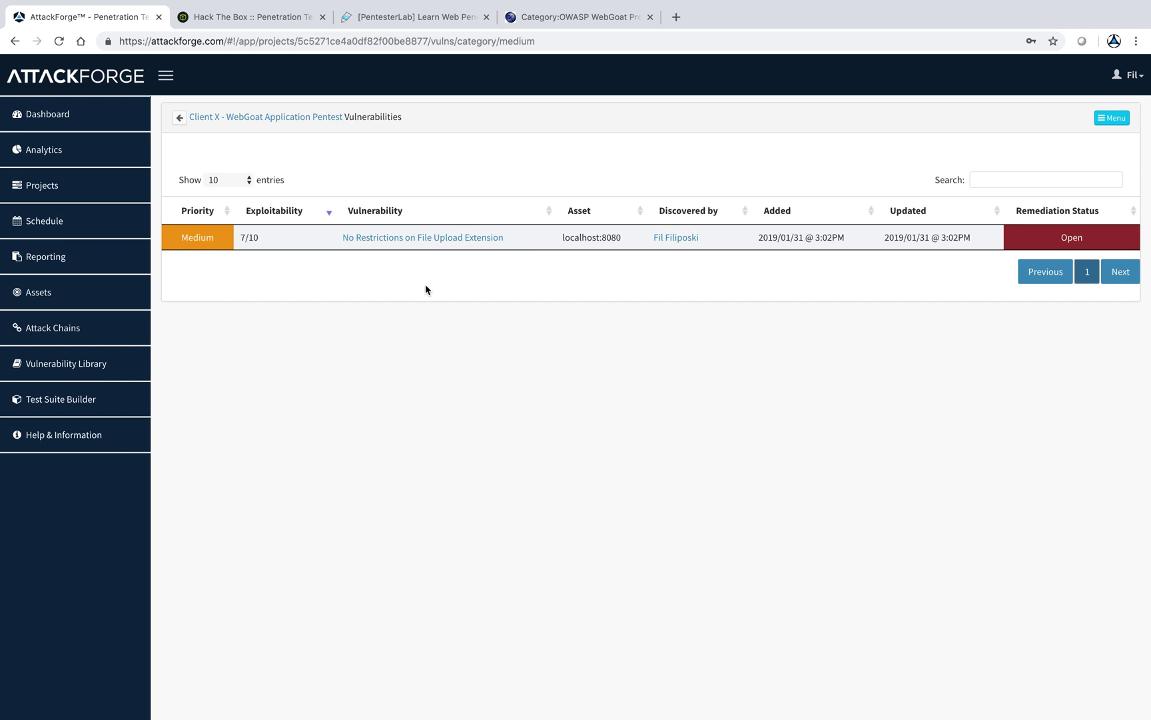
pyautogui.click(422, 239)
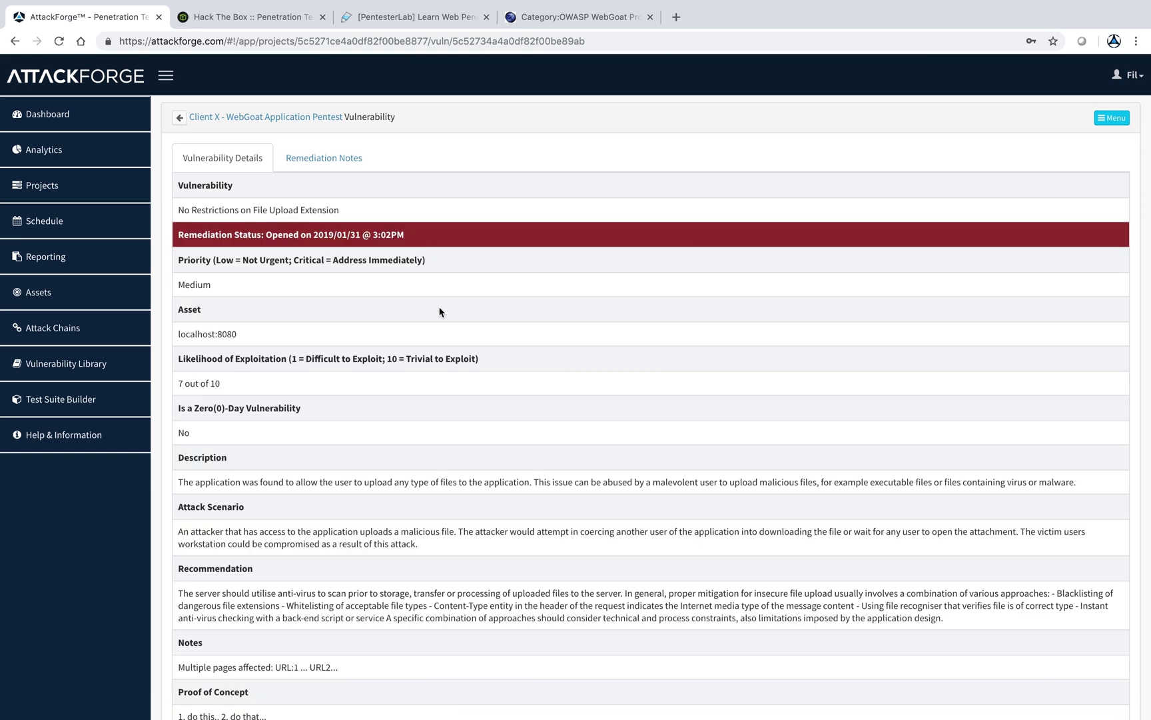
pyautogui.scroll(-3, 439, 311)
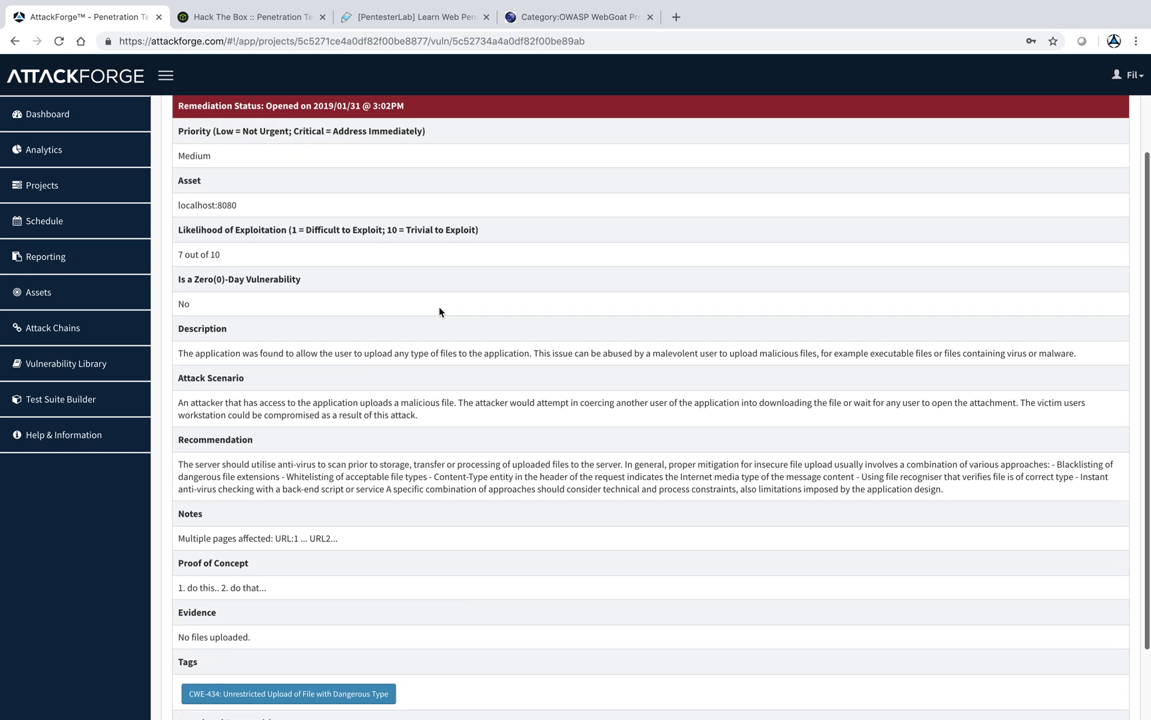
pyautogui.scroll(-1, 439, 311)
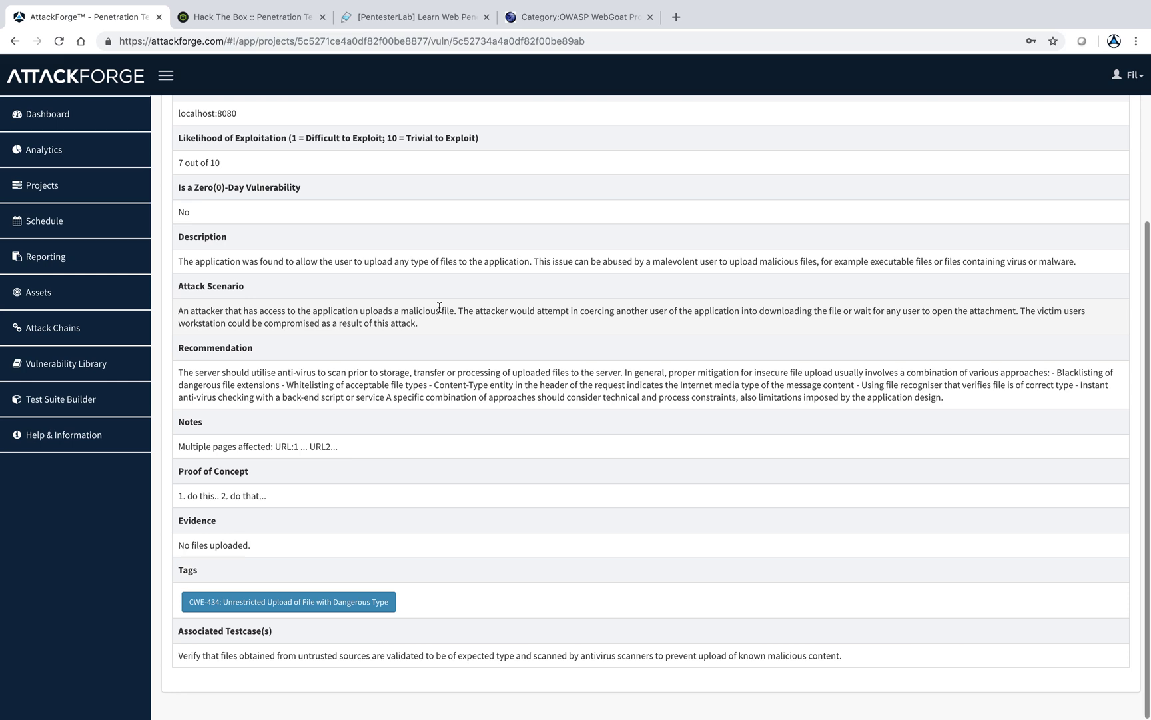
pyautogui.scroll(3, 439, 307)
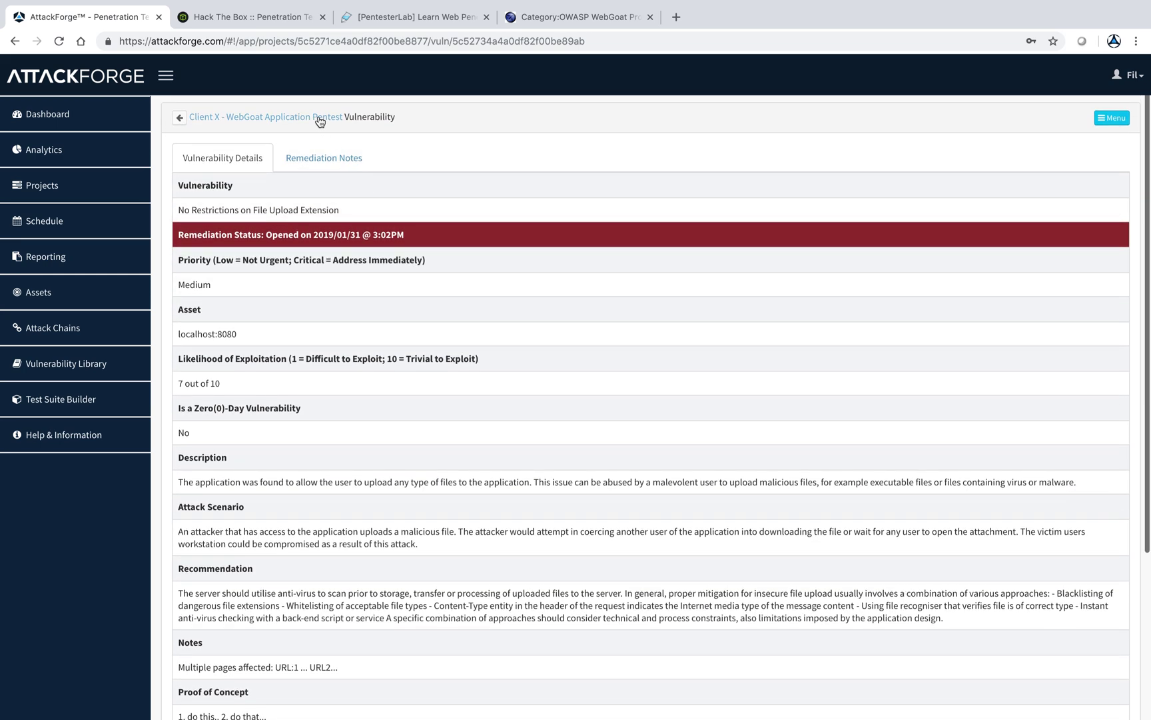
pyautogui.click(318, 117)
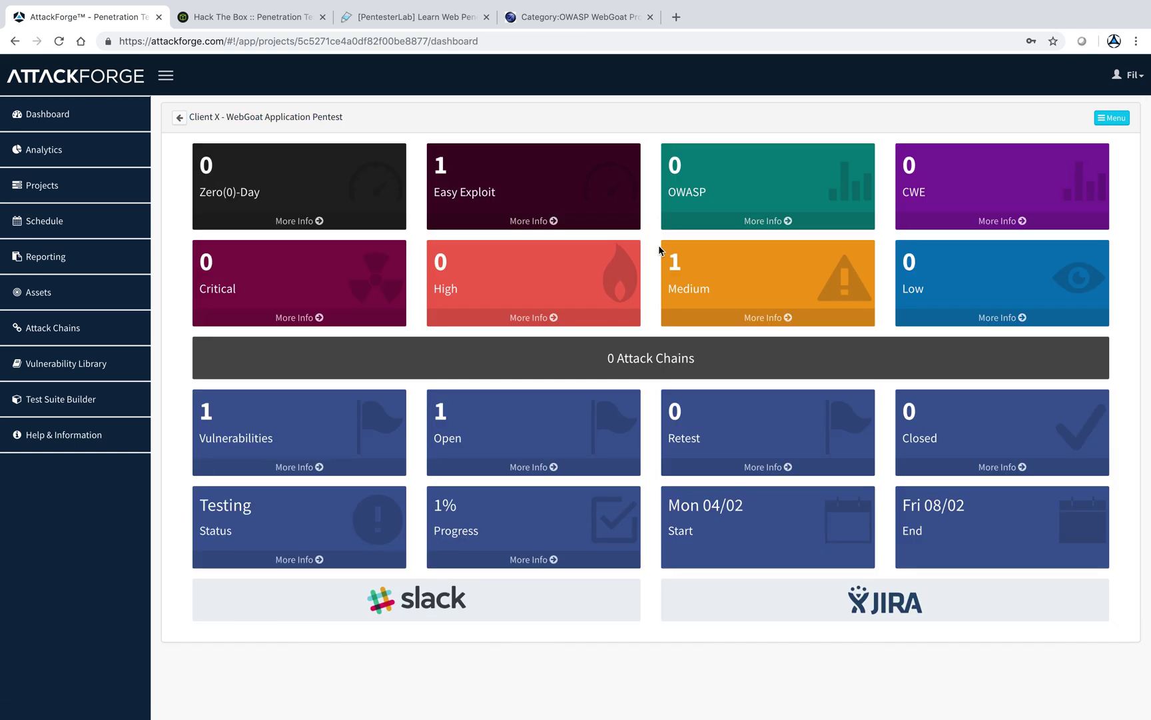
pyautogui.click(1109, 121)
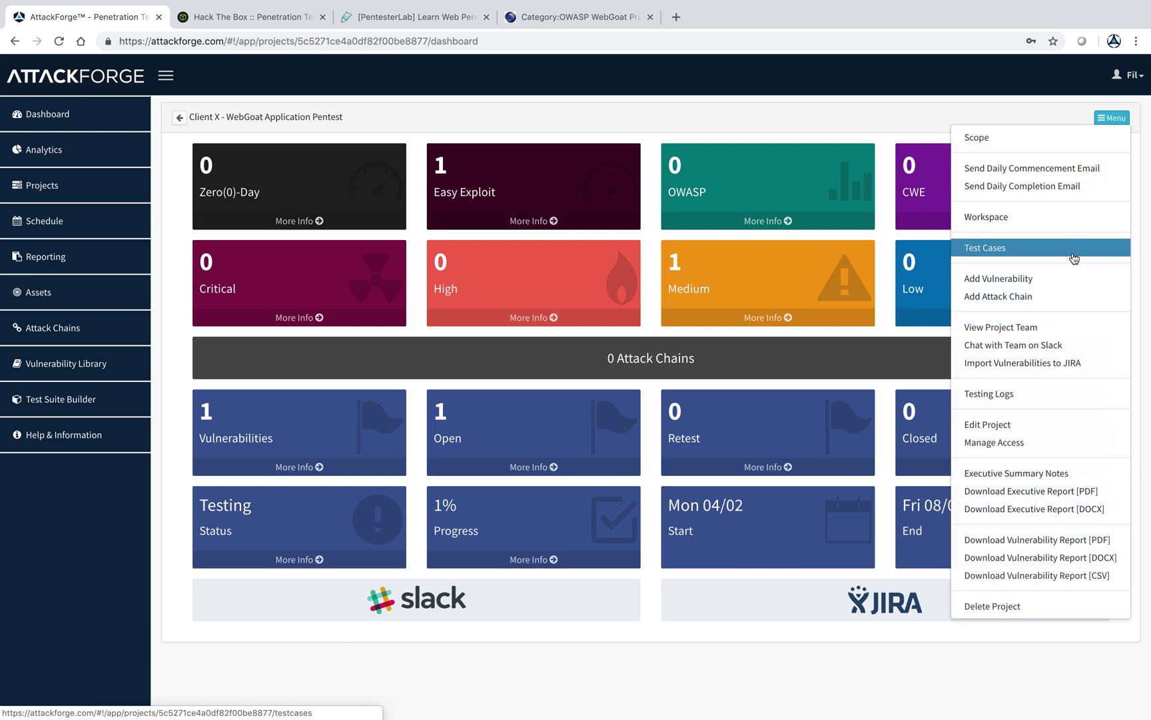
# - In the project's Test Cases, mark ASVS v2.6 as Tested
pyautogui.click(1065, 249)
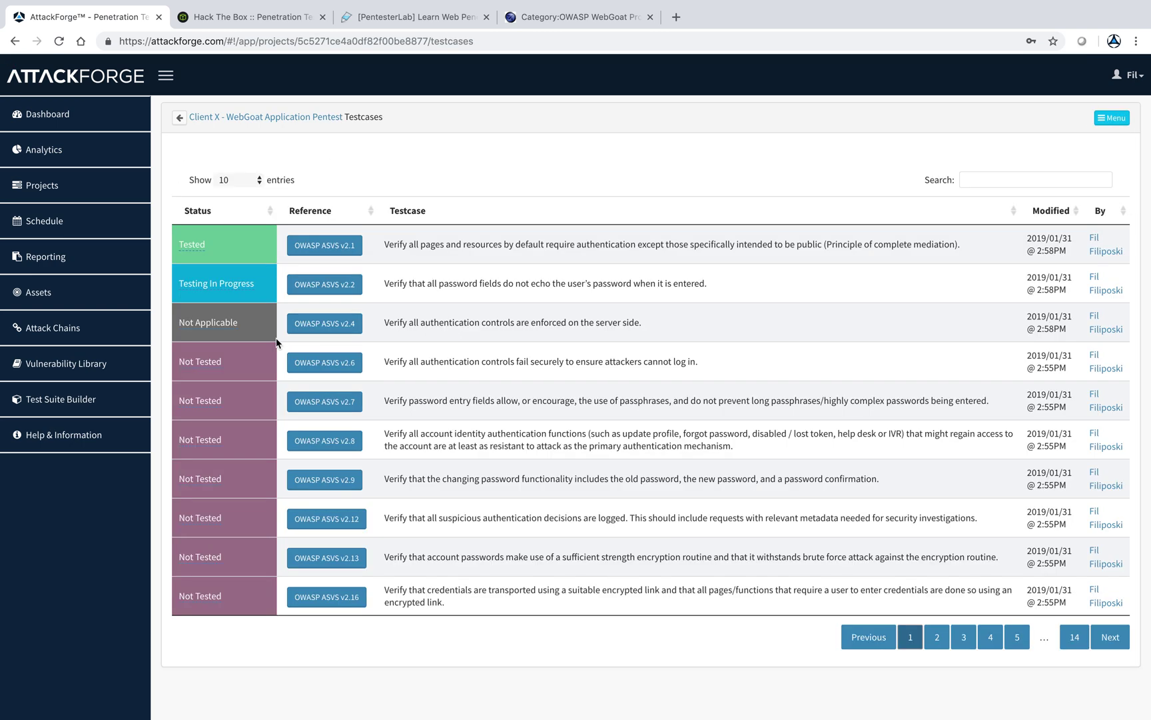
pyautogui.click(200, 361)
pyautogui.click(204, 360)
pyautogui.click(205, 371)
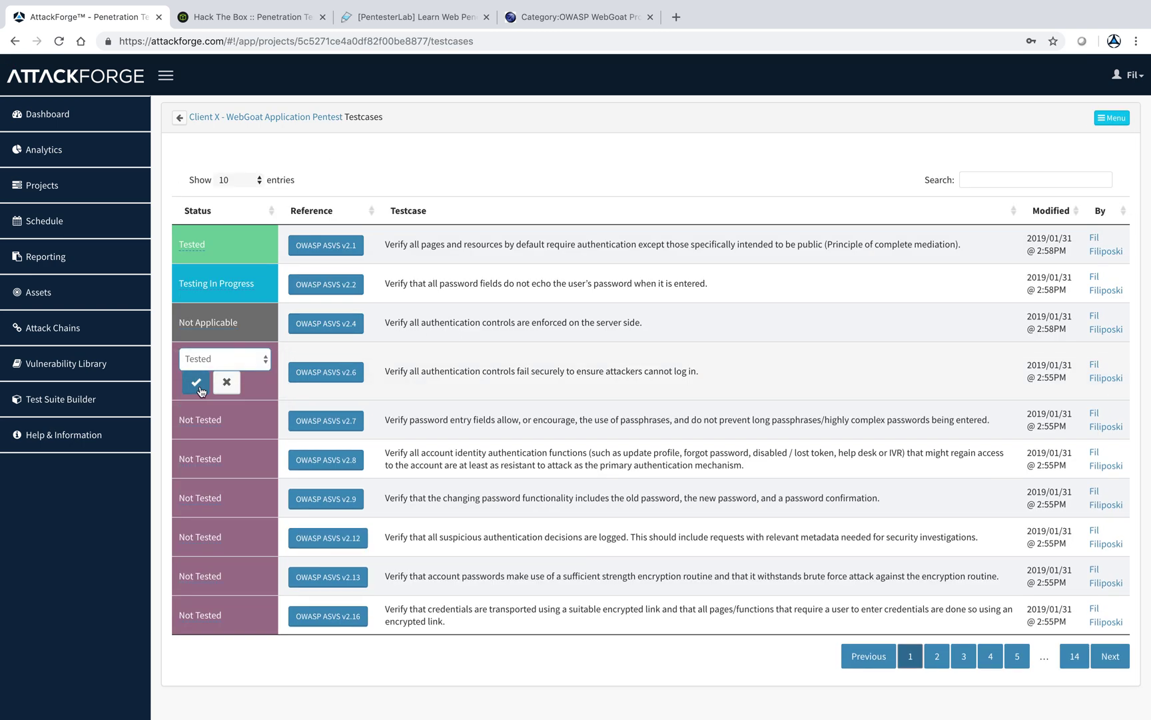
pyautogui.click(194, 378)
# - Set ASVS v2.7 to Testing In Progress and ASVS v2.8 to Tested
pyautogui.click(200, 401)
pyautogui.click(202, 399)
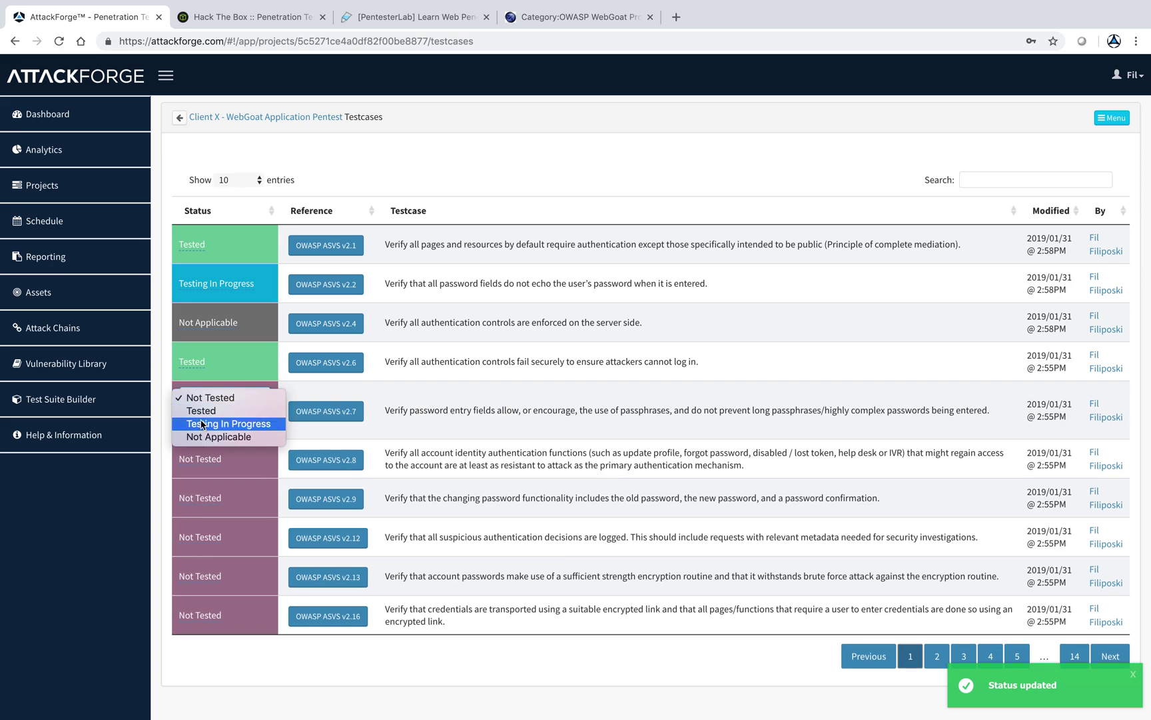
pyautogui.click(202, 424)
pyautogui.click(203, 447)
pyautogui.click(203, 439)
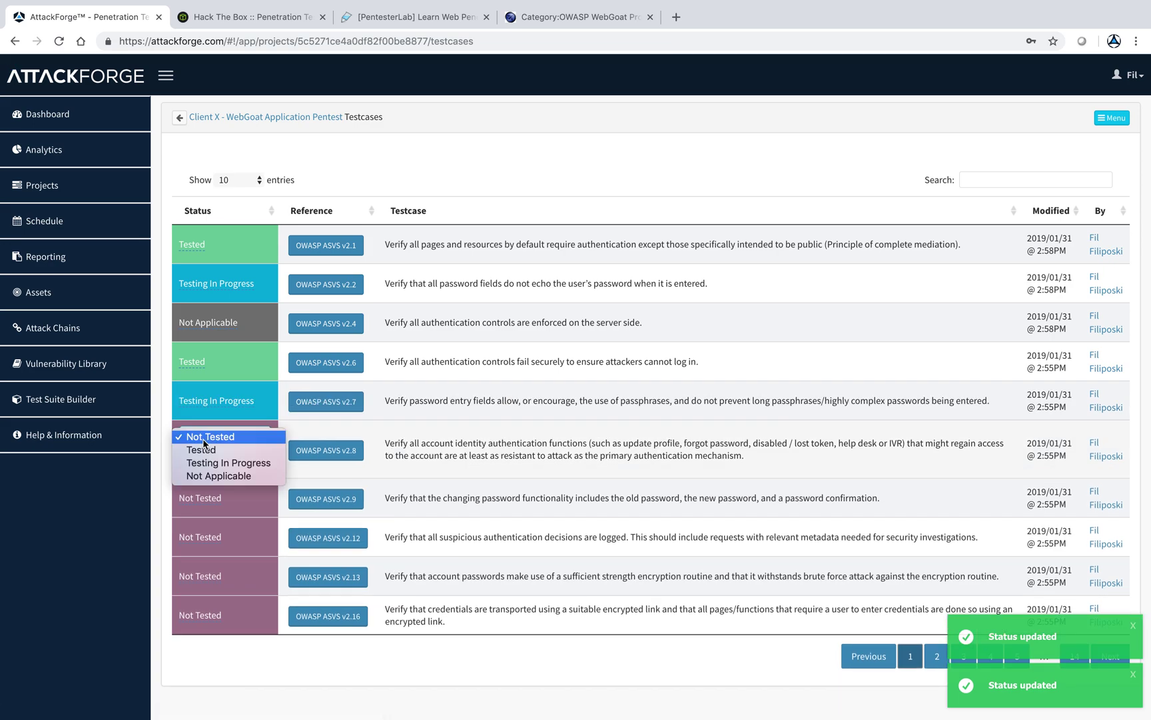
pyautogui.click(204, 450)
pyautogui.click(190, 457)
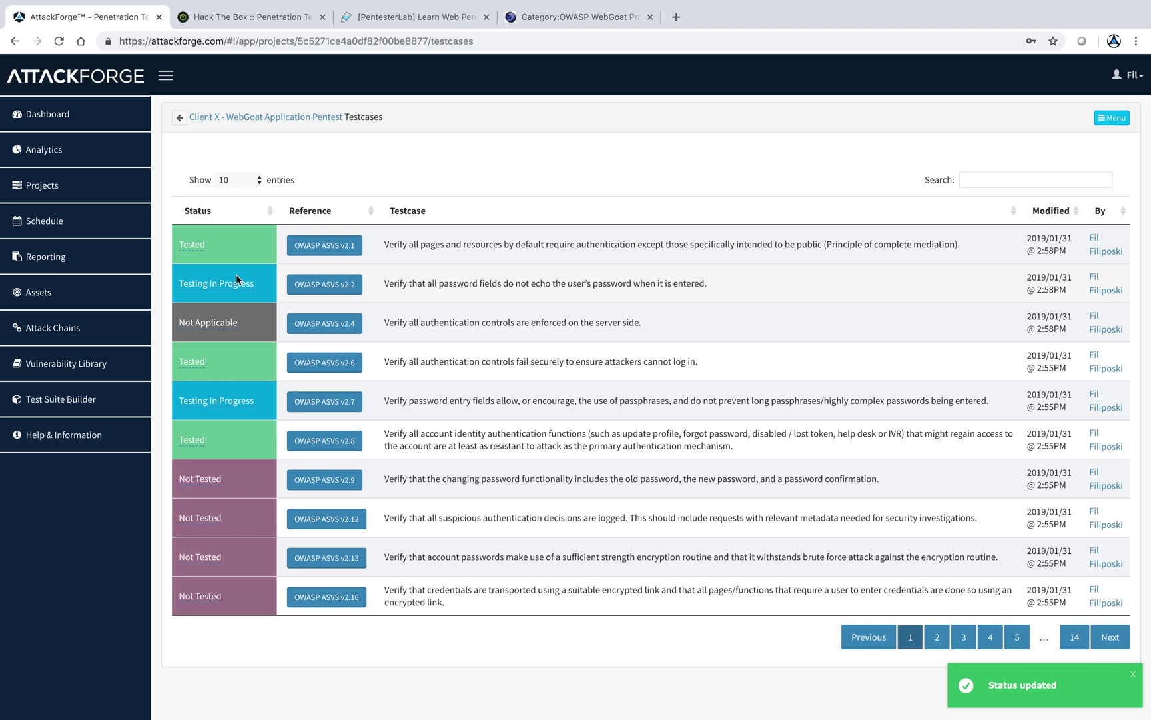
# - Start a new Relative Path Traversal vulnerability on localhost:8080 with exploitation likelihood 5
pyautogui.click(267, 117)
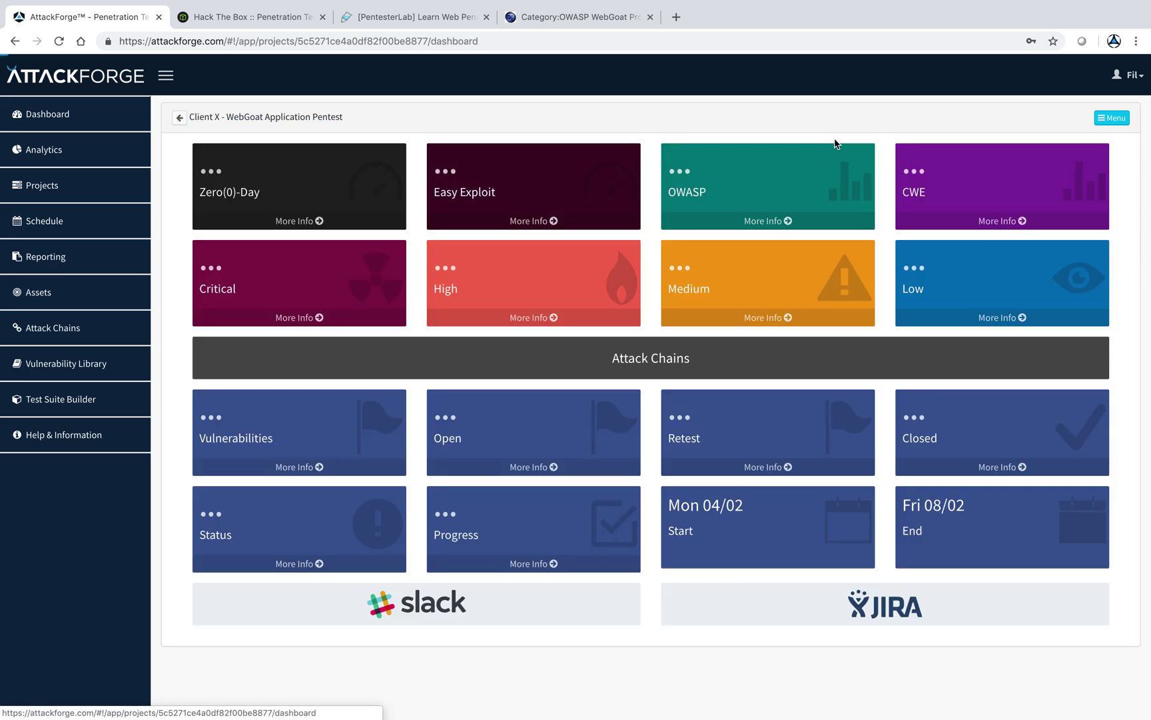
pyautogui.click(1111, 117)
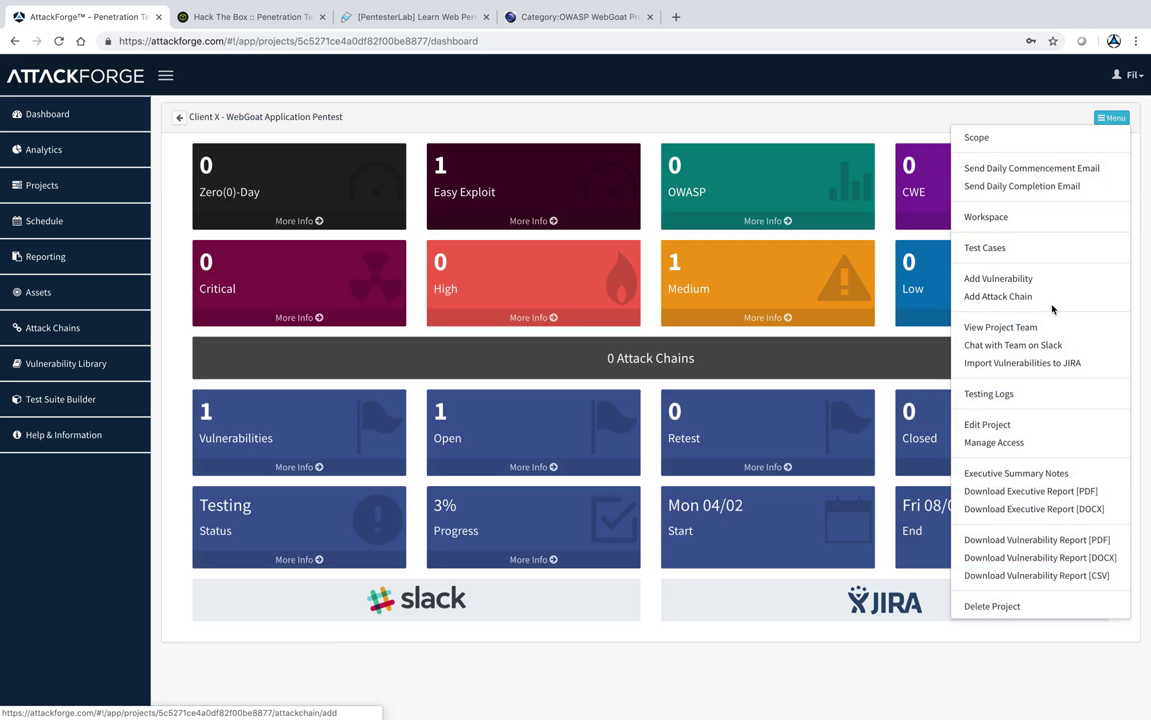
pyautogui.click(1044, 279)
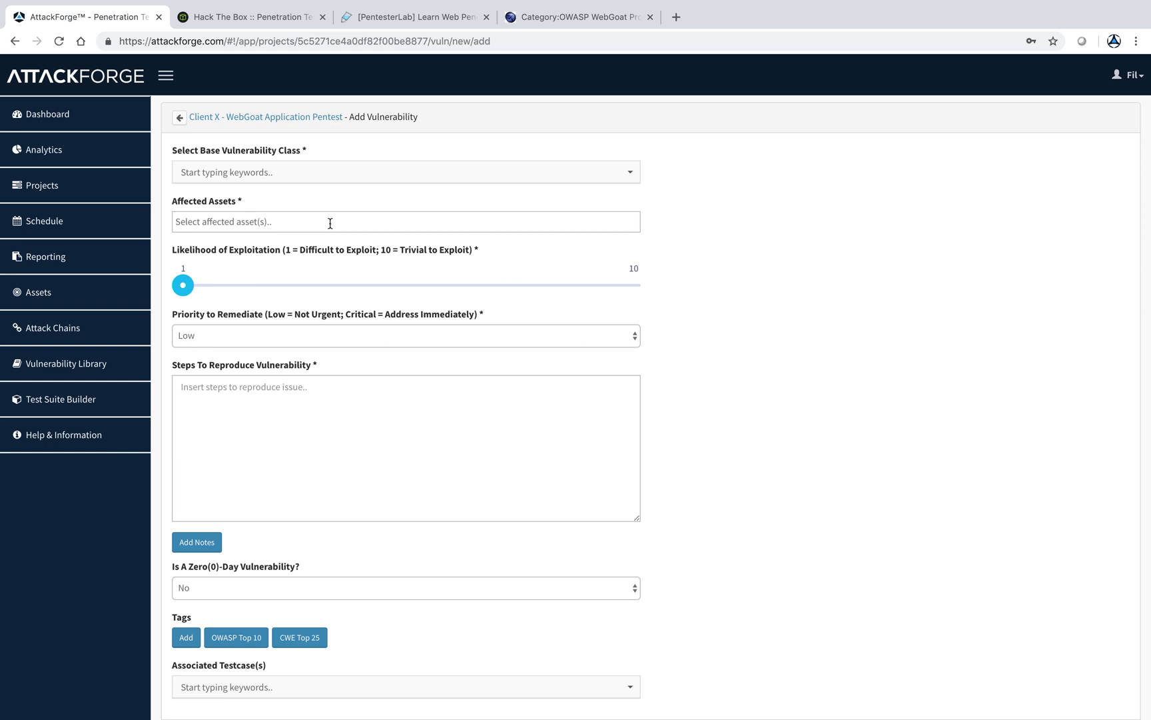
pyautogui.click(332, 178)
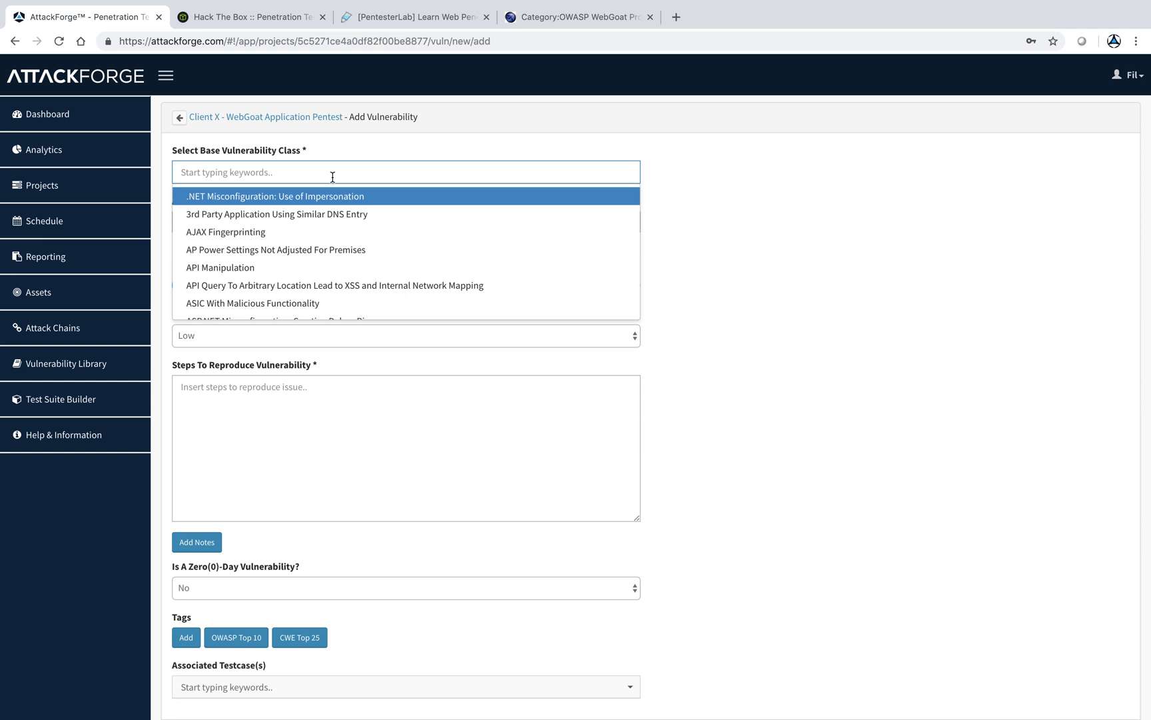
pyautogui.write('fi')
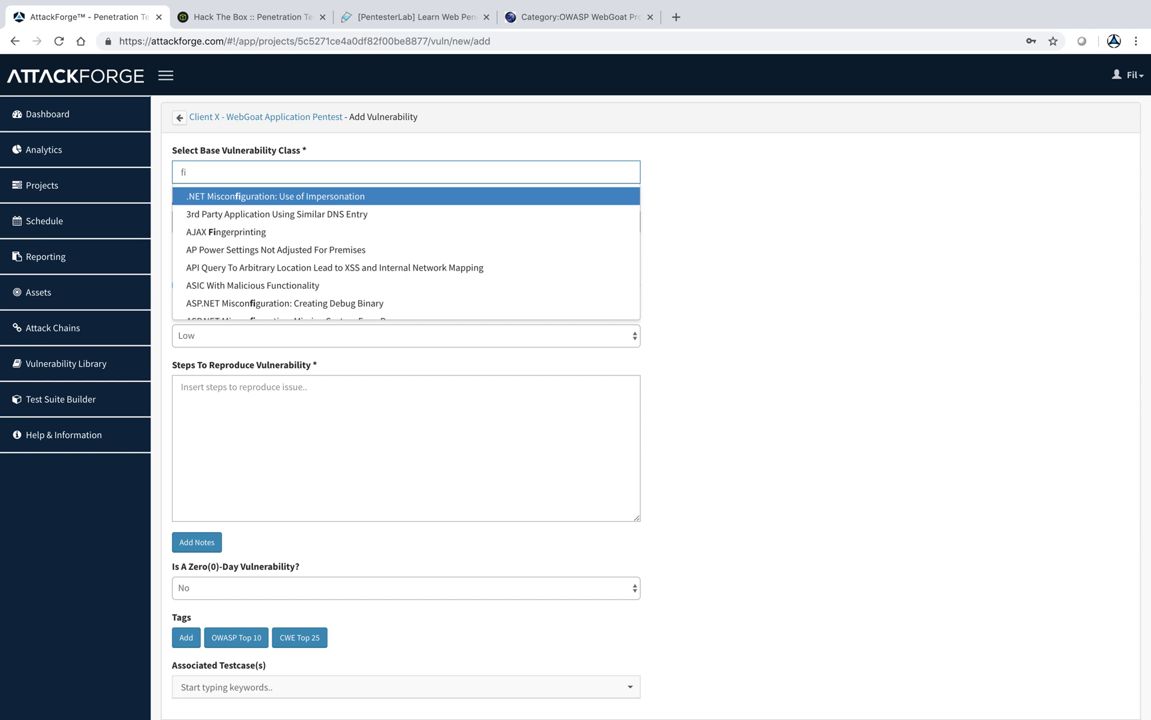
pyautogui.press('BackSpace')
pyautogui.press('BackSpace')
pyautogui.write('path traver')
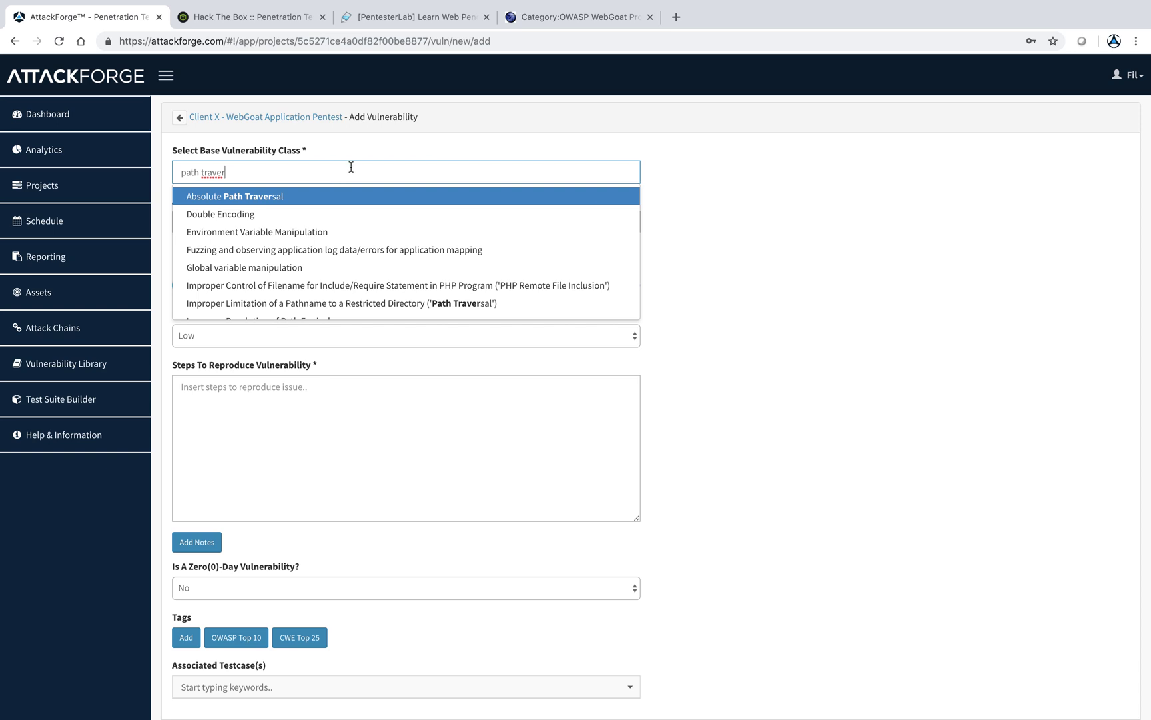
pyautogui.write('sal')
pyautogui.scroll(-10, 334, 219)
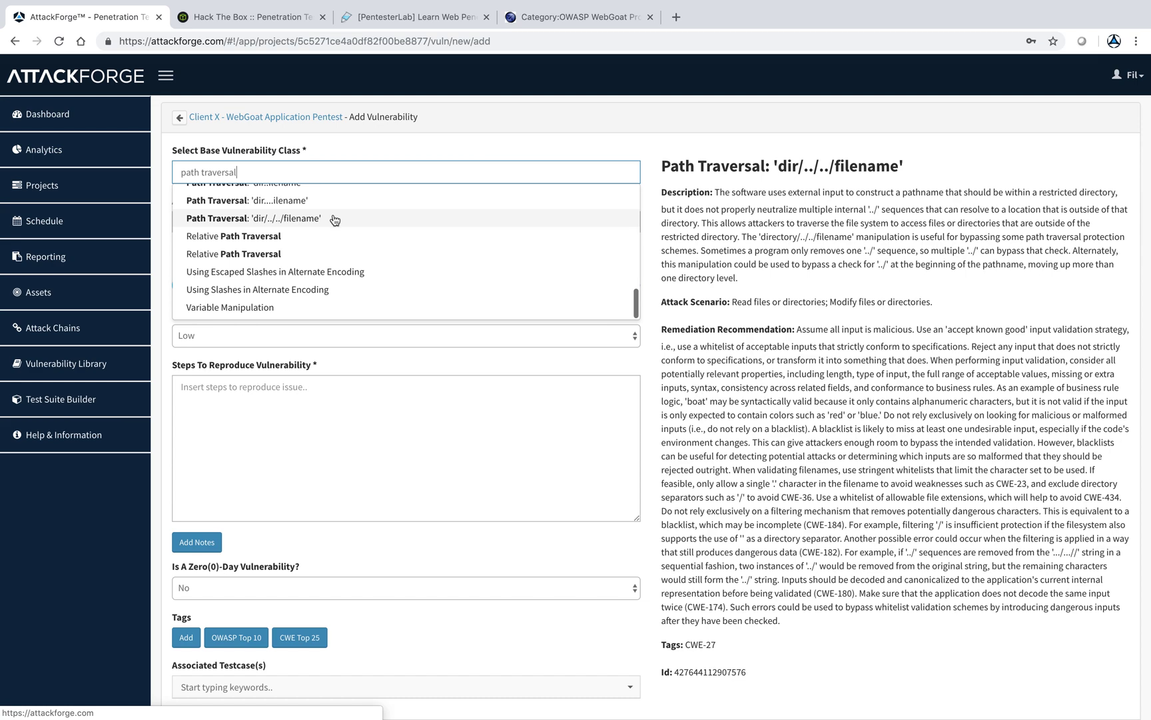
pyautogui.click(321, 235)
pyautogui.click(301, 223)
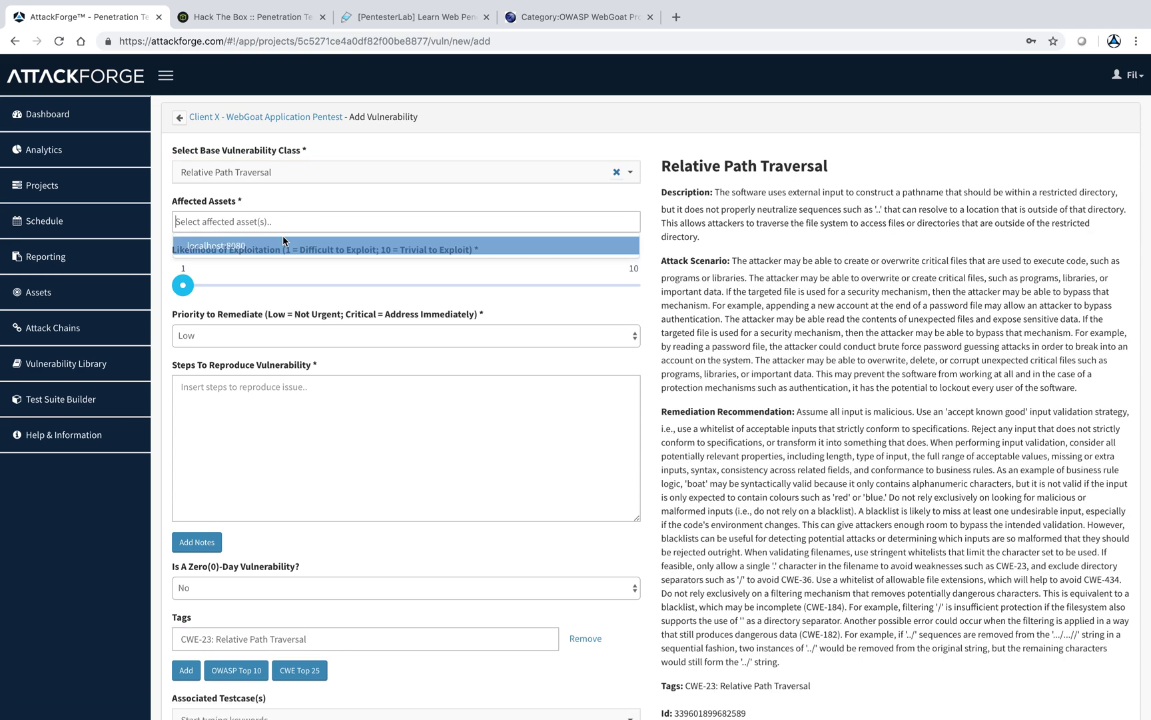
pyautogui.click(283, 244)
pyautogui.moveTo(189, 287); pyautogui.dragTo(385, 281)
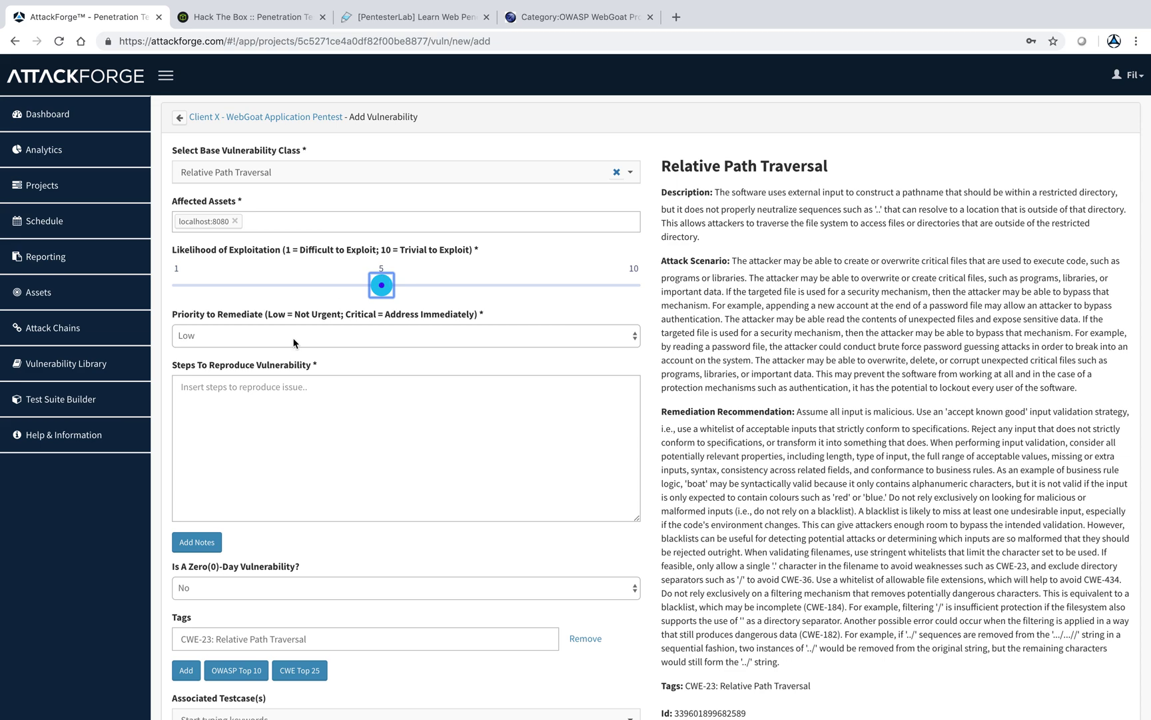
# - Set Medium priority, enter steps '1. do this..' and '2. do thatt..', and save
pyautogui.click(319, 336)
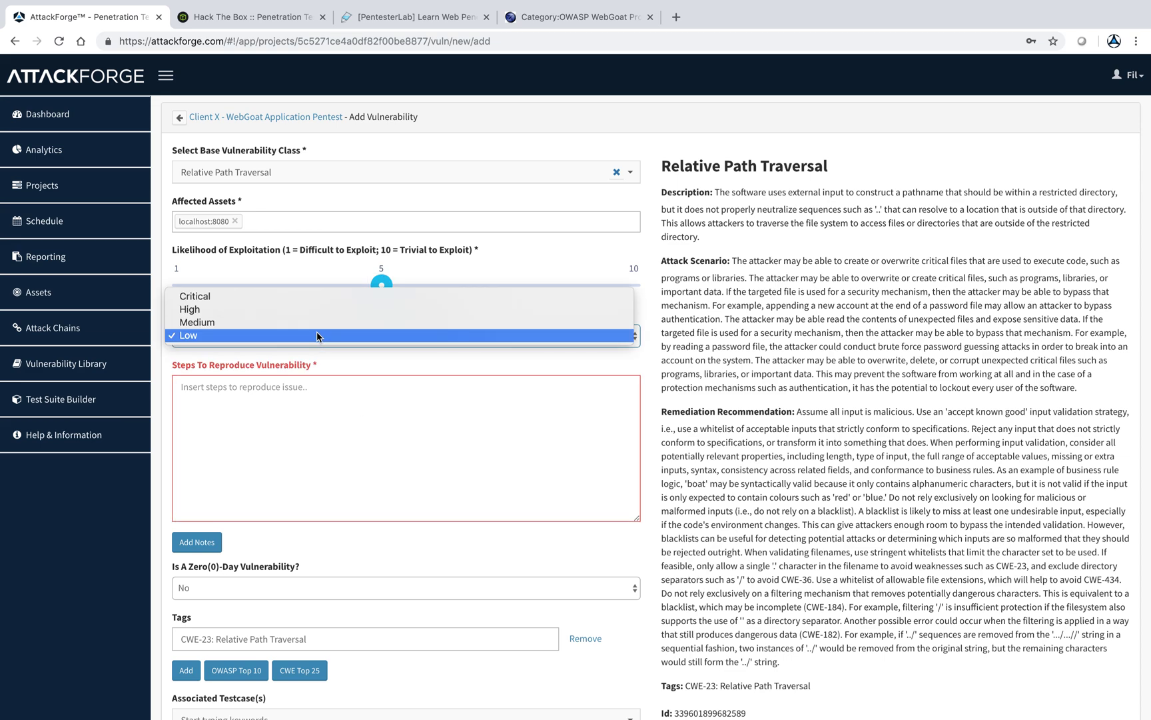
pyautogui.click(315, 324)
pyautogui.press('Tab')
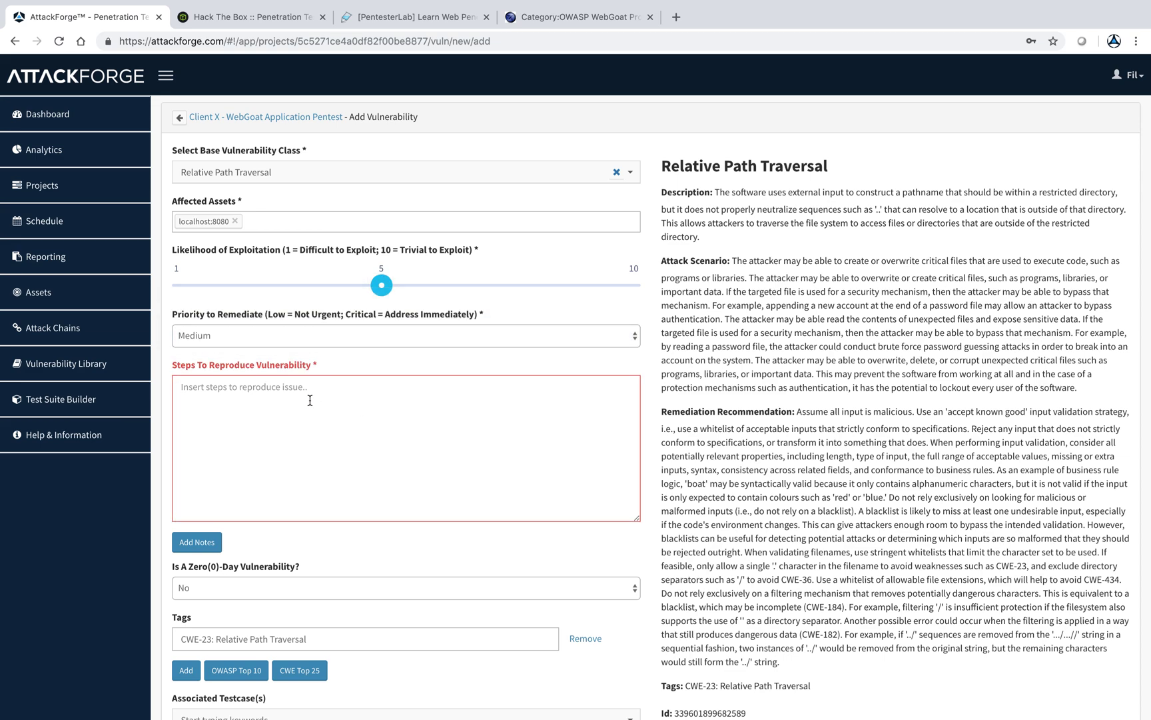
pyautogui.write('1. do this..')
pyautogui.press('Return')
pyautogui.write('2')
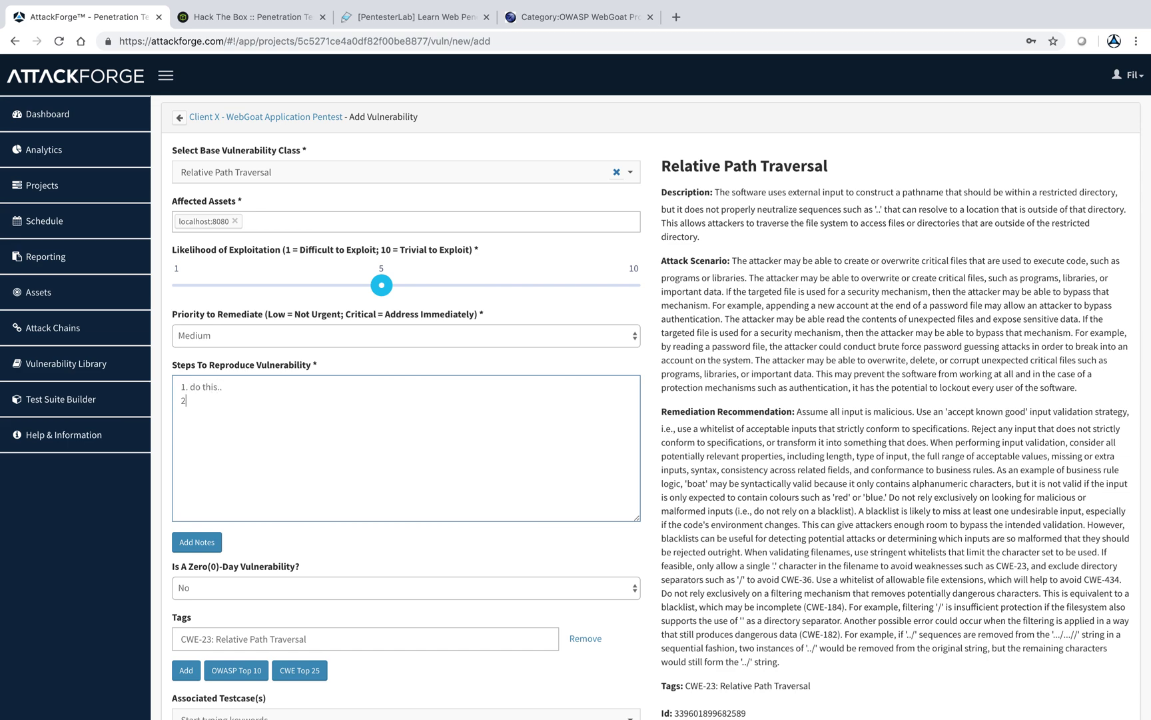
pyautogui.write('. do thatt..')
pyautogui.scroll(-3, 313, 499)
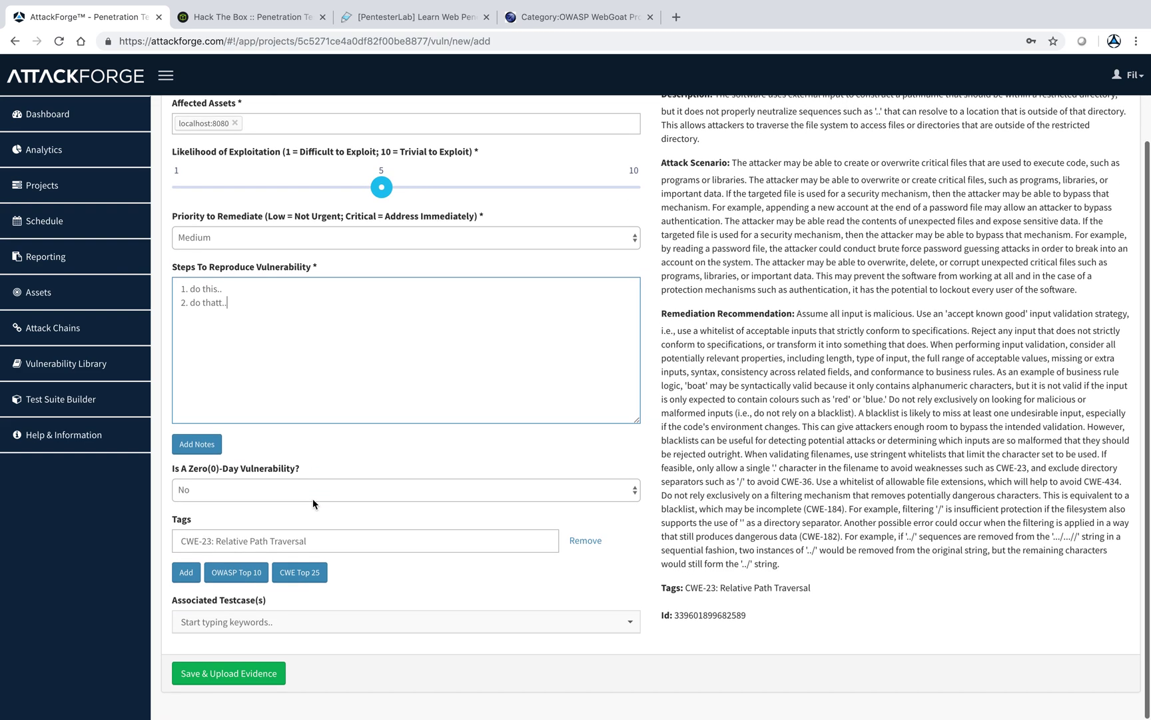
pyautogui.click(263, 674)
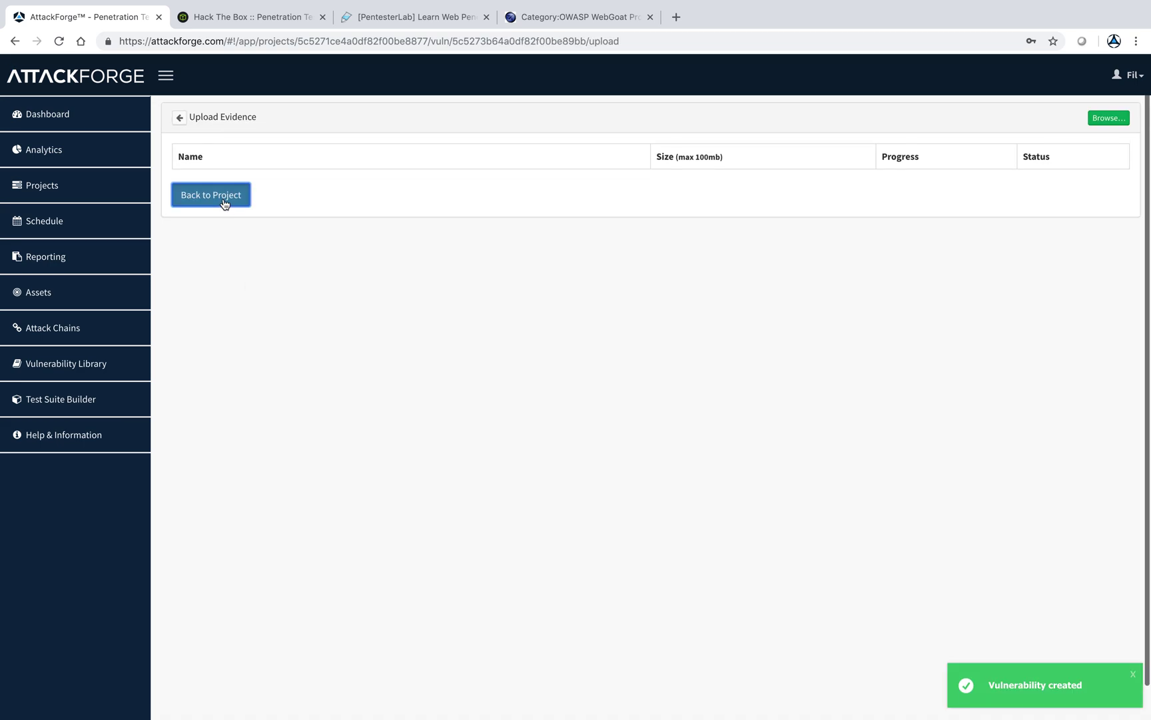
pyautogui.click(225, 202)
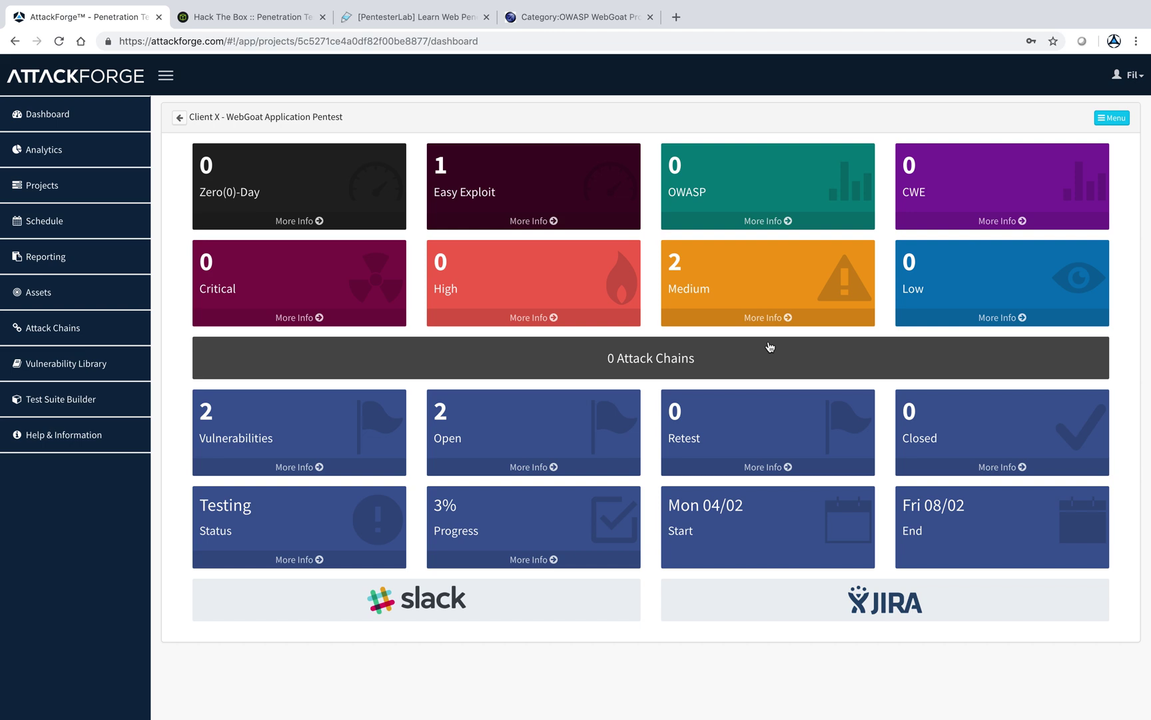
# - Create a new WebGoat attack chain whose first node is an External Attacker
pyautogui.click(685, 366)
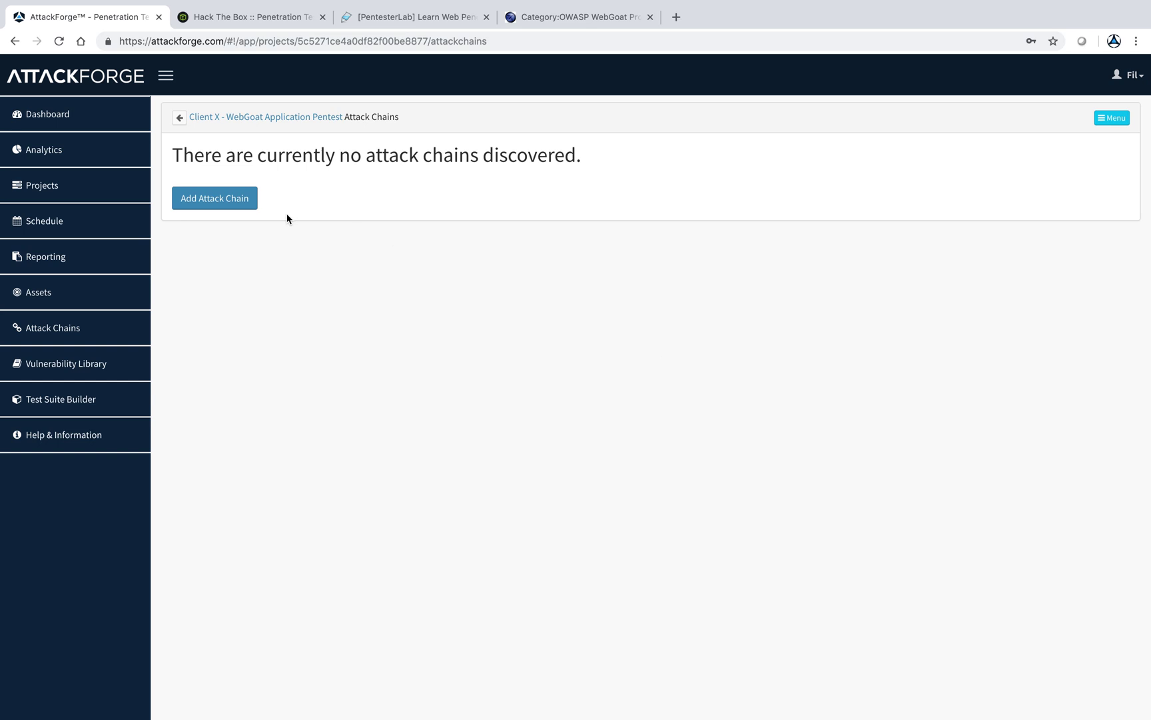
pyautogui.click(237, 199)
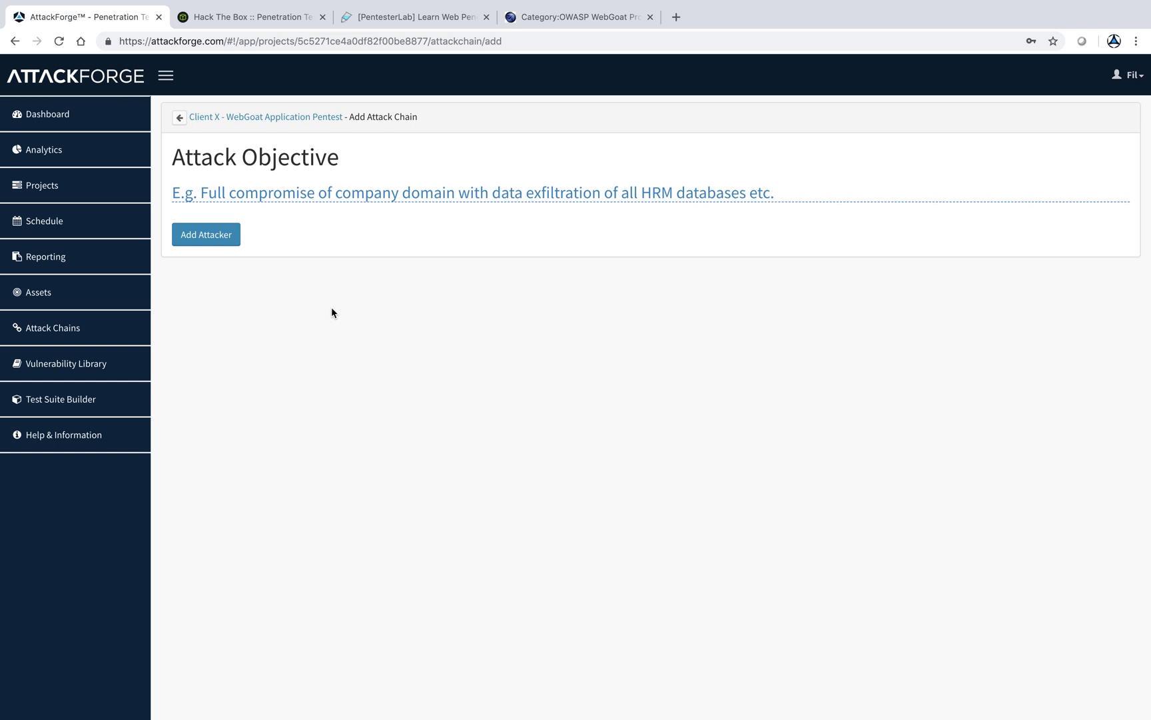
pyautogui.click(206, 234)
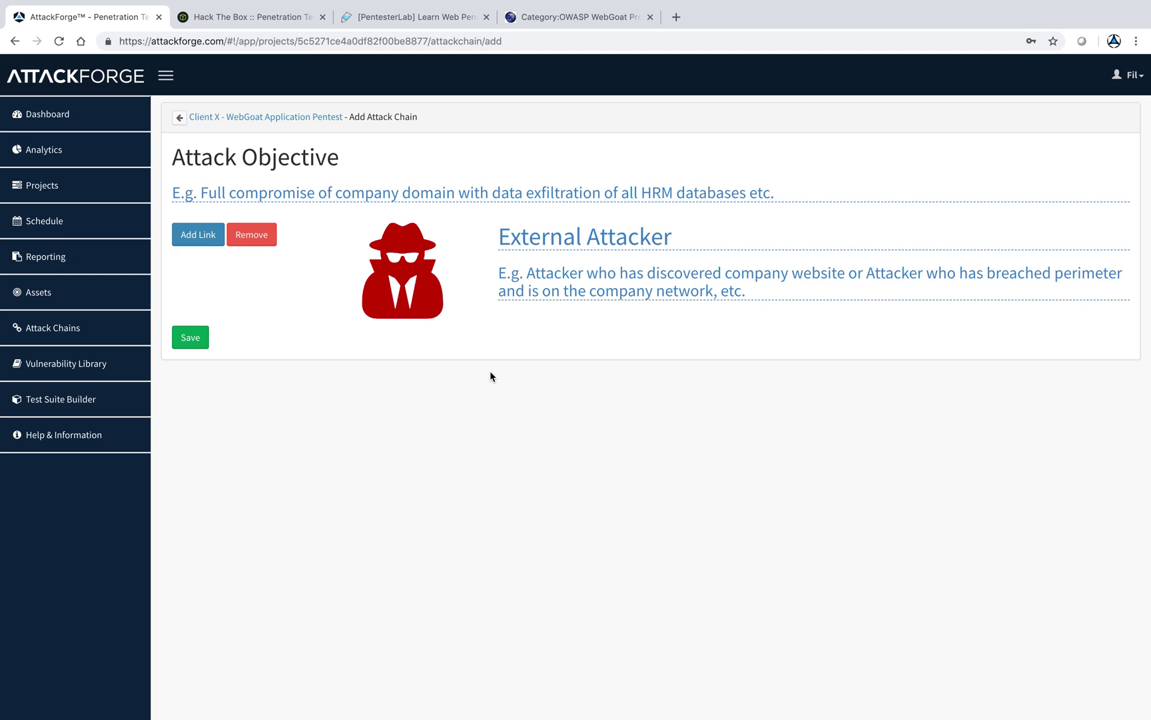
pyautogui.click(559, 237)
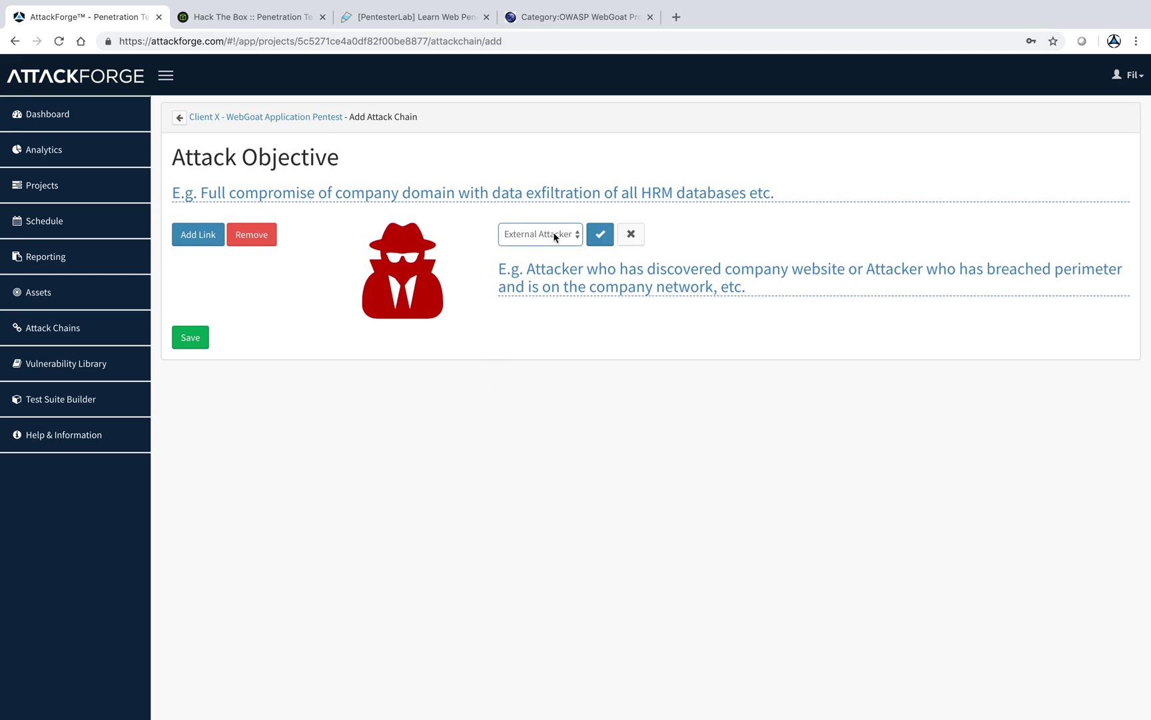
pyautogui.click(601, 234)
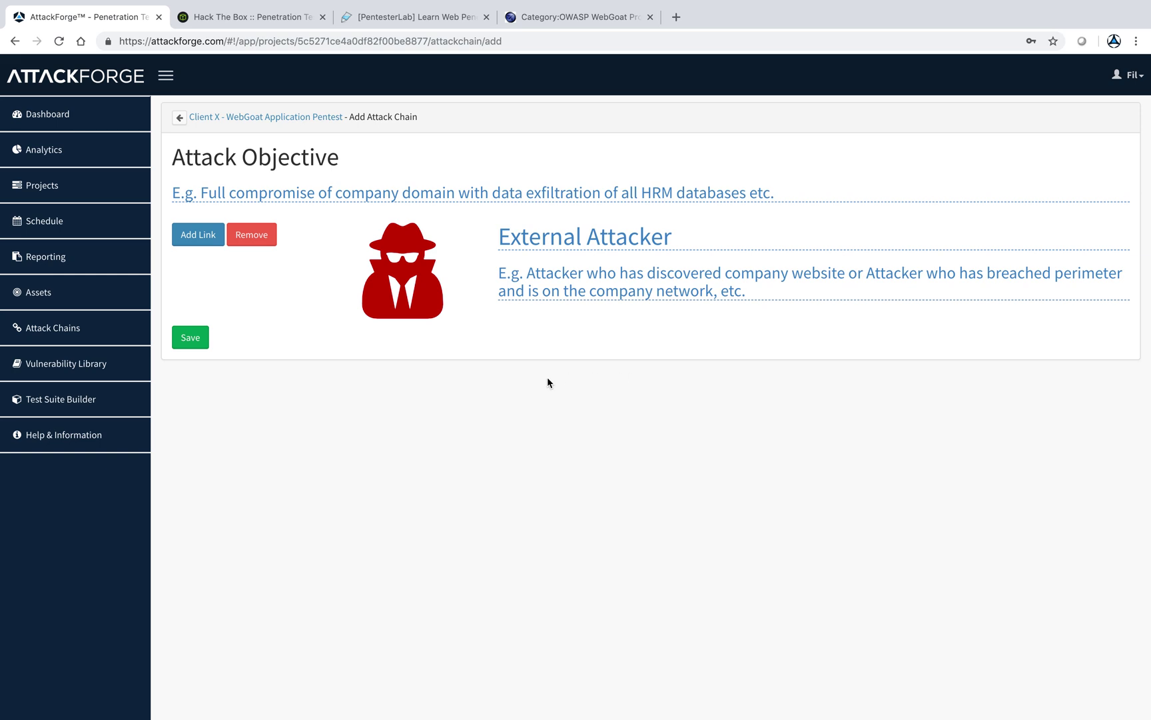
pyautogui.click(198, 240)
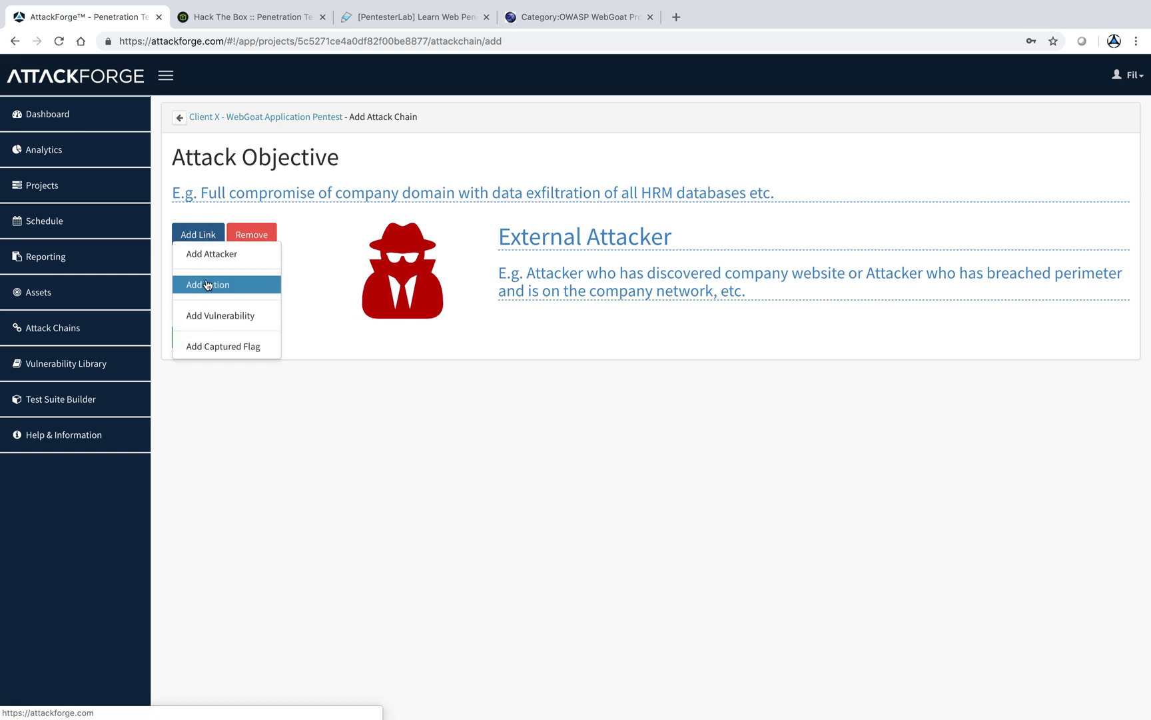
# - Add an Action 'Enumerate application functionality.', fixing its spelling, then append an Exploit Vulnerability node
pyautogui.click(207, 285)
pyautogui.click(619, 454)
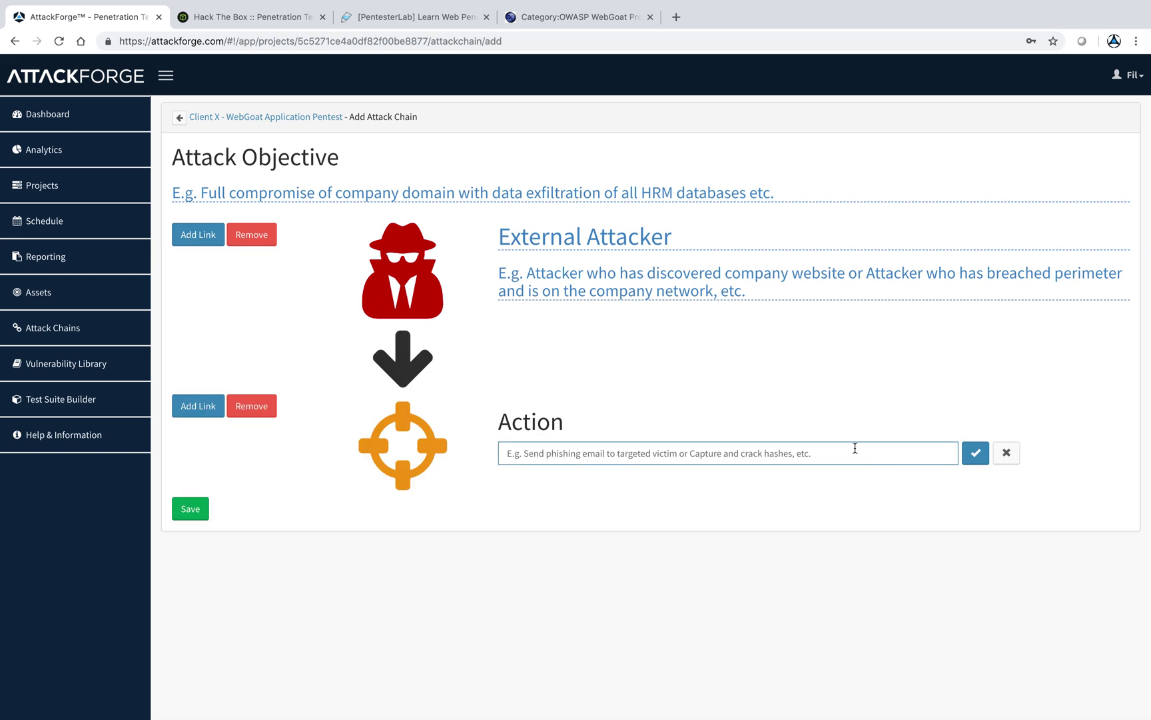
pyautogui.moveTo(854, 450); pyautogui.dragTo(477, 454)
pyautogui.write('En')
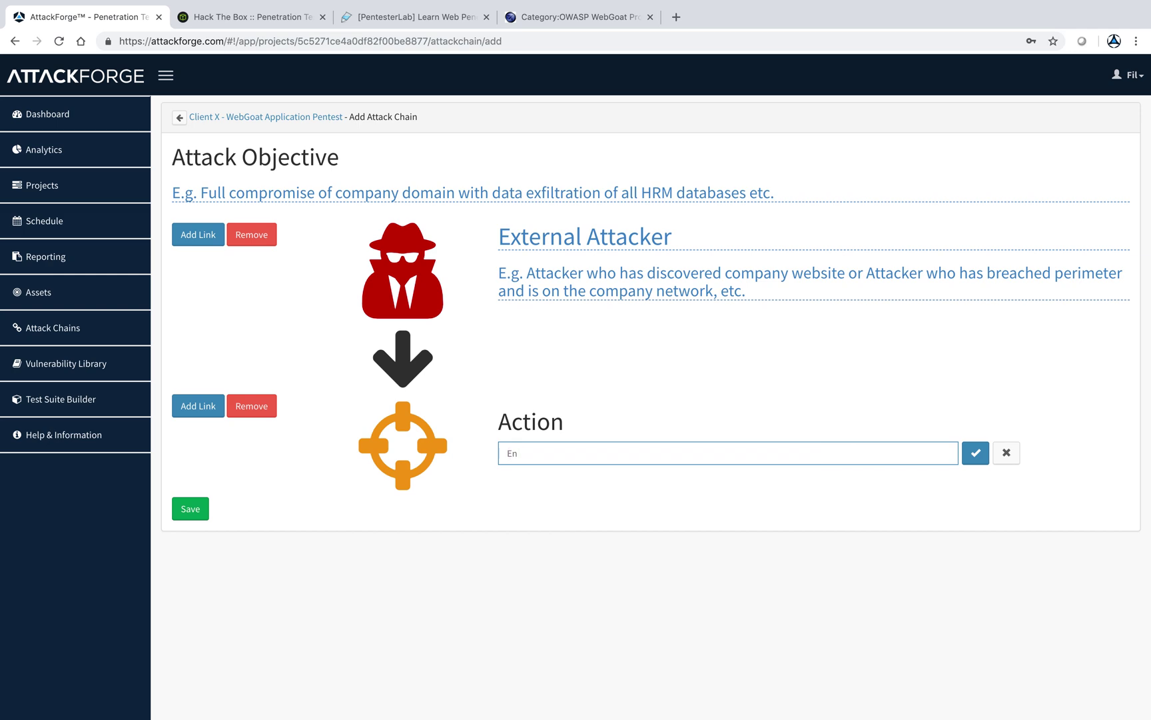
pyautogui.write('umerate application functioanlity.')
pyautogui.rightClick(614, 458)
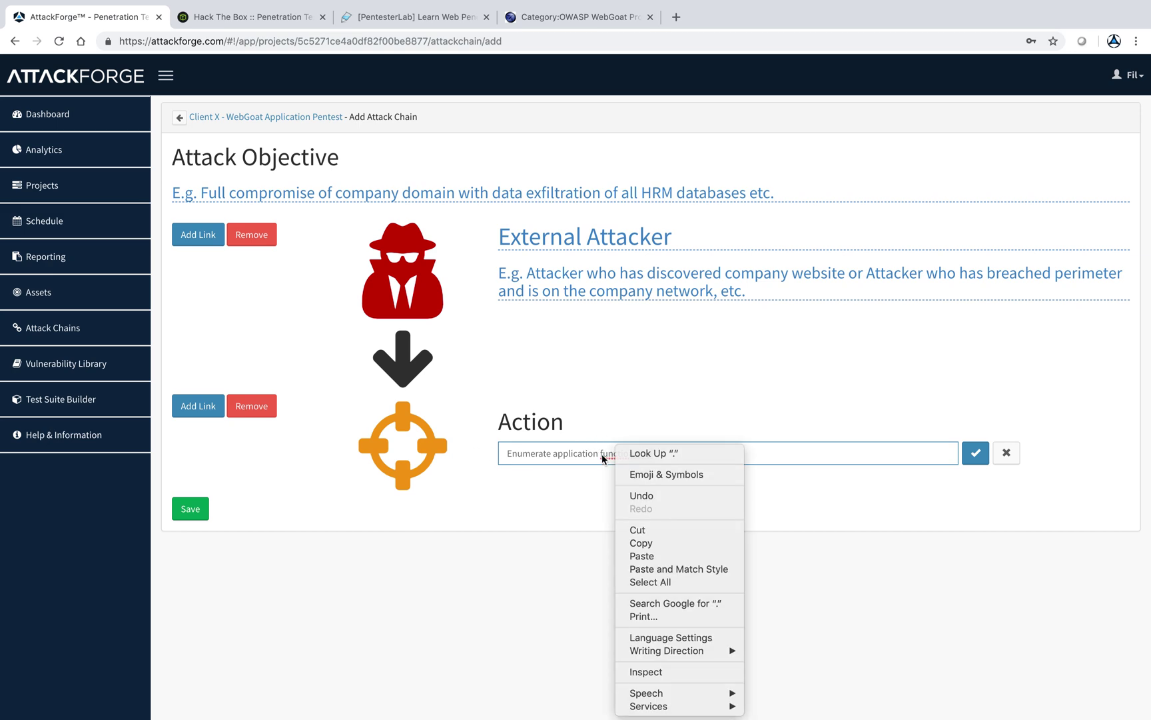
pyautogui.click(602, 453)
pyautogui.rightClick(636, 452)
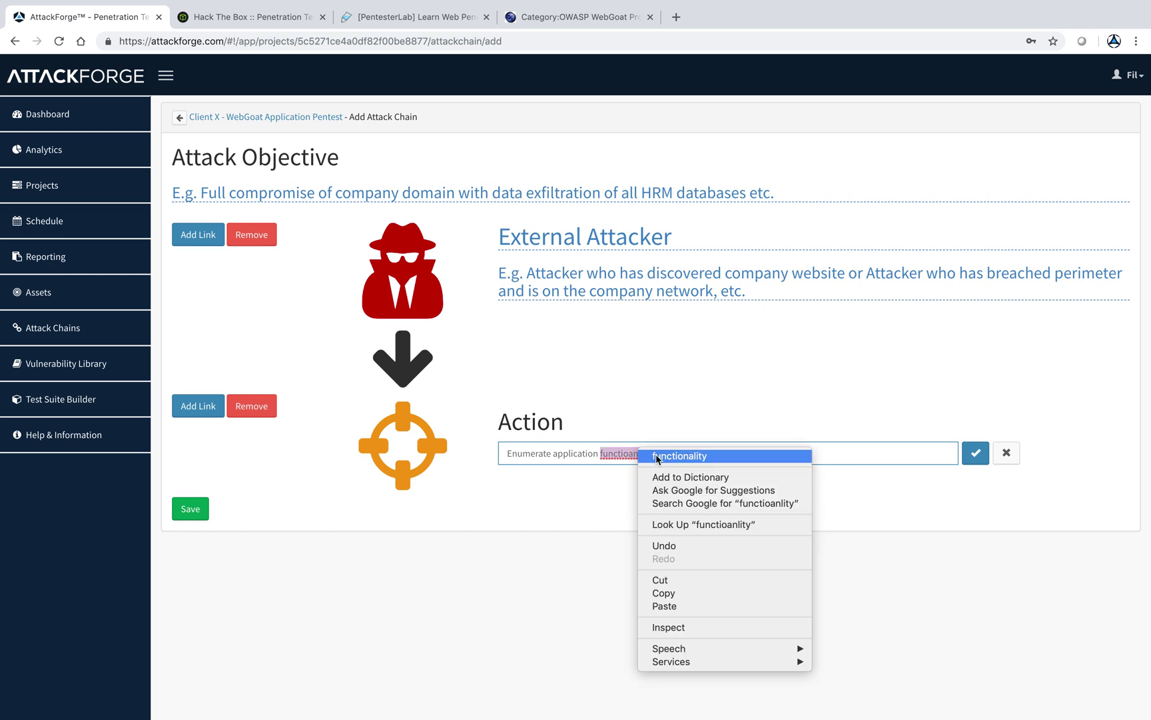
pyautogui.click(679, 456)
pyautogui.click(975, 453)
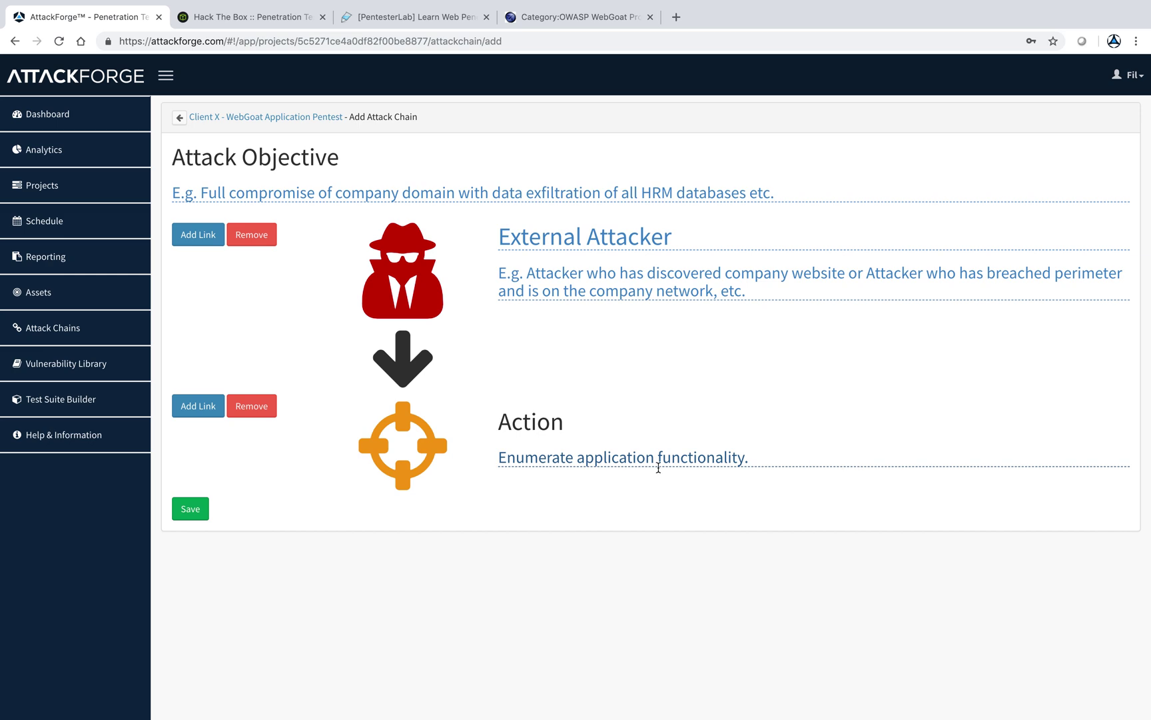
pyautogui.click(212, 406)
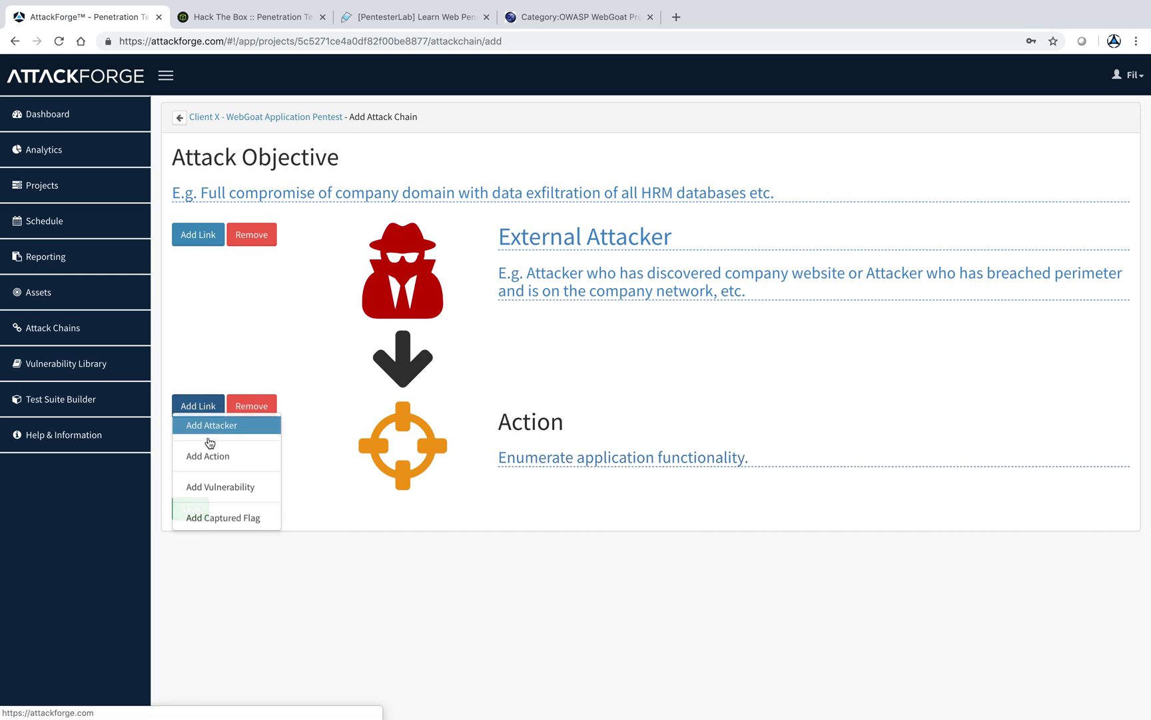
pyautogui.click(220, 486)
# - Link No Restrictions on File Upload Extension to the Exploit Vulnerability node
pyautogui.scroll(-1, 474, 591)
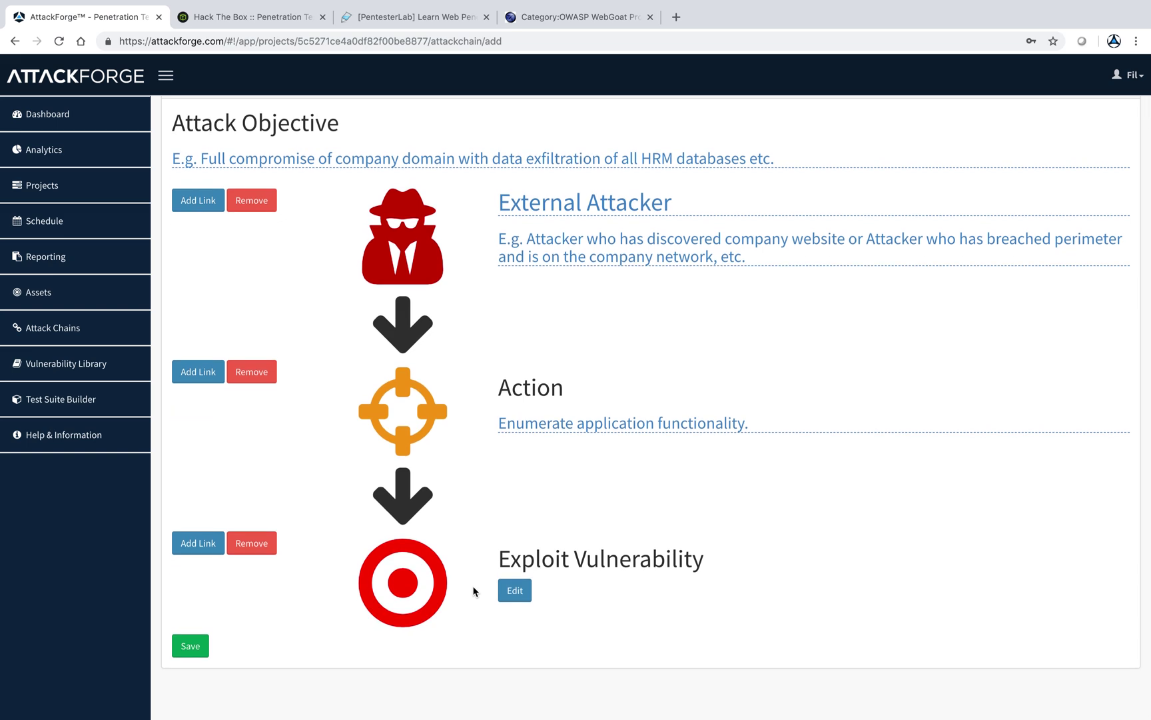
pyautogui.click(516, 591)
pyautogui.click(534, 591)
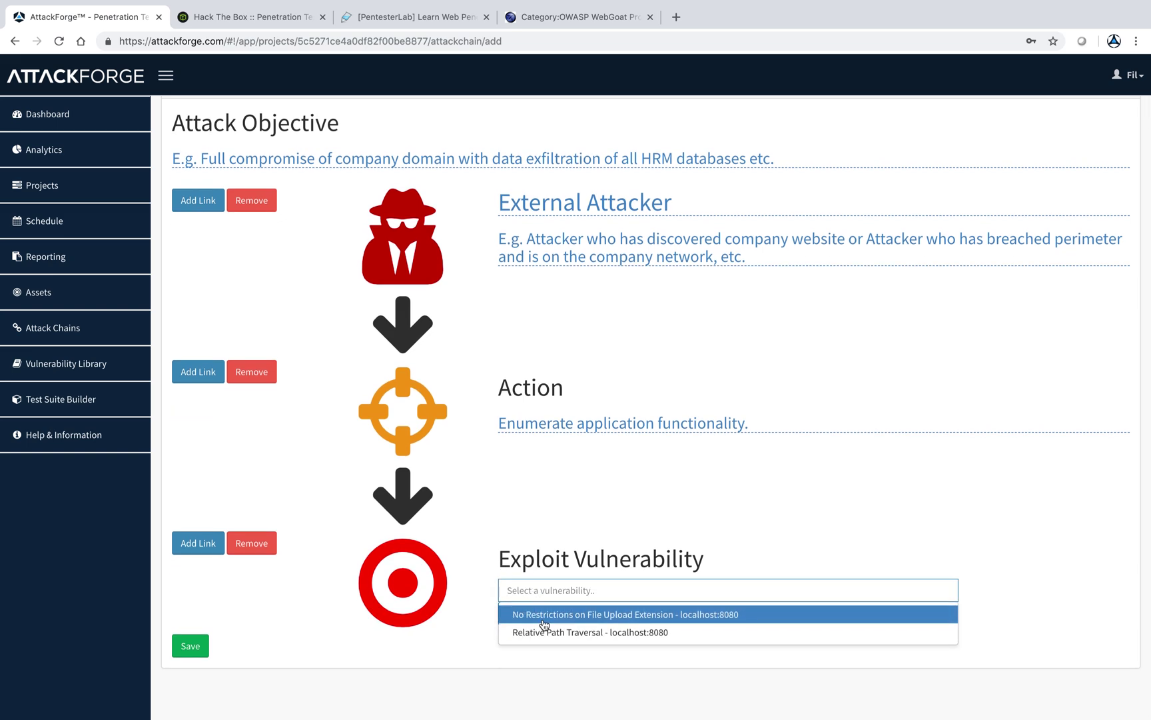
pyautogui.click(545, 616)
pyautogui.click(517, 614)
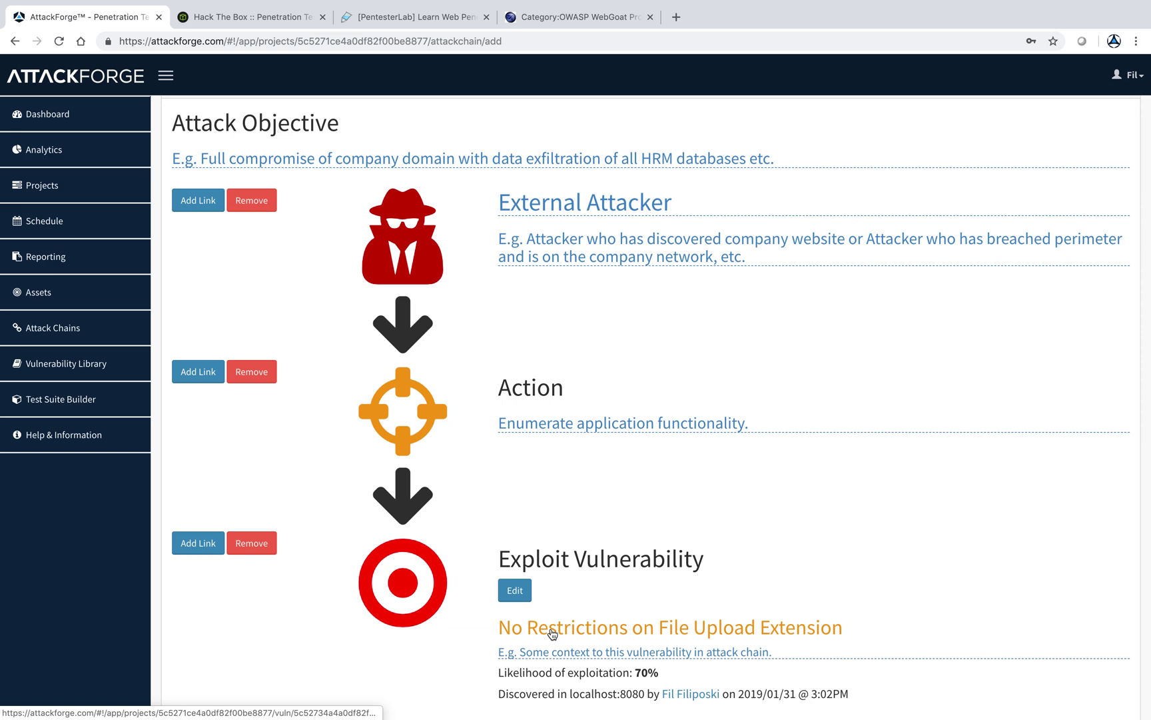
# - Set the step's context to 'Attacker uploads shell in file upload functionality.'
pyautogui.scroll(-1, 548, 643)
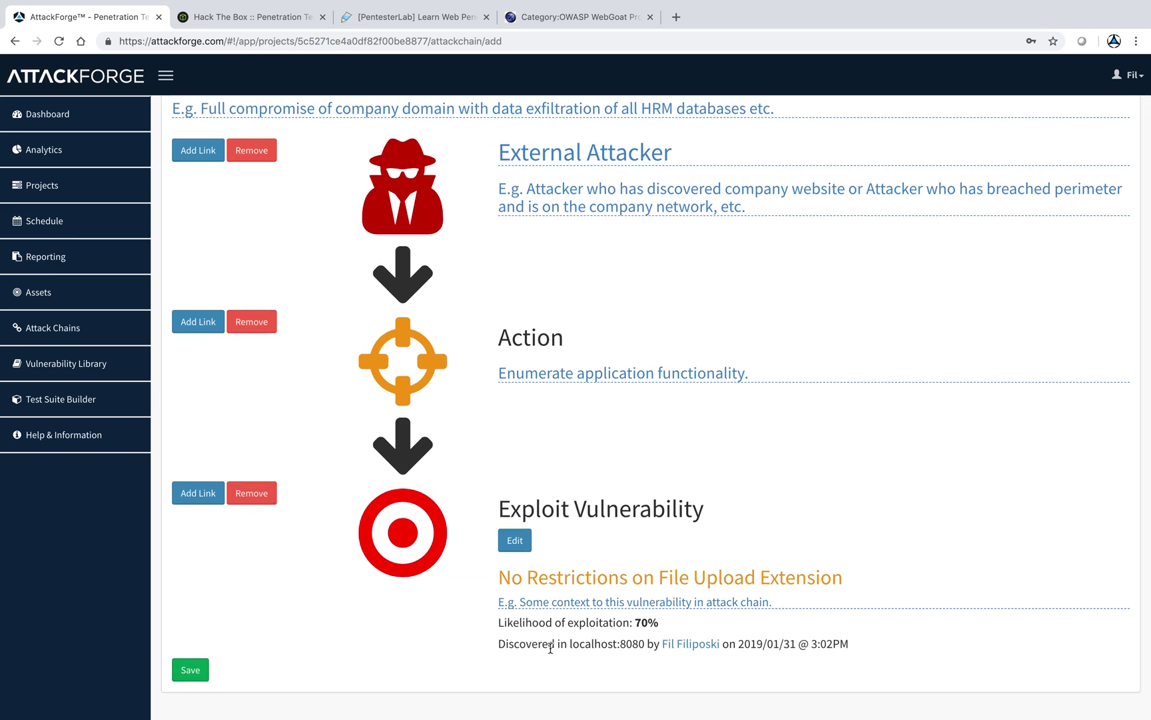
pyautogui.click(586, 603)
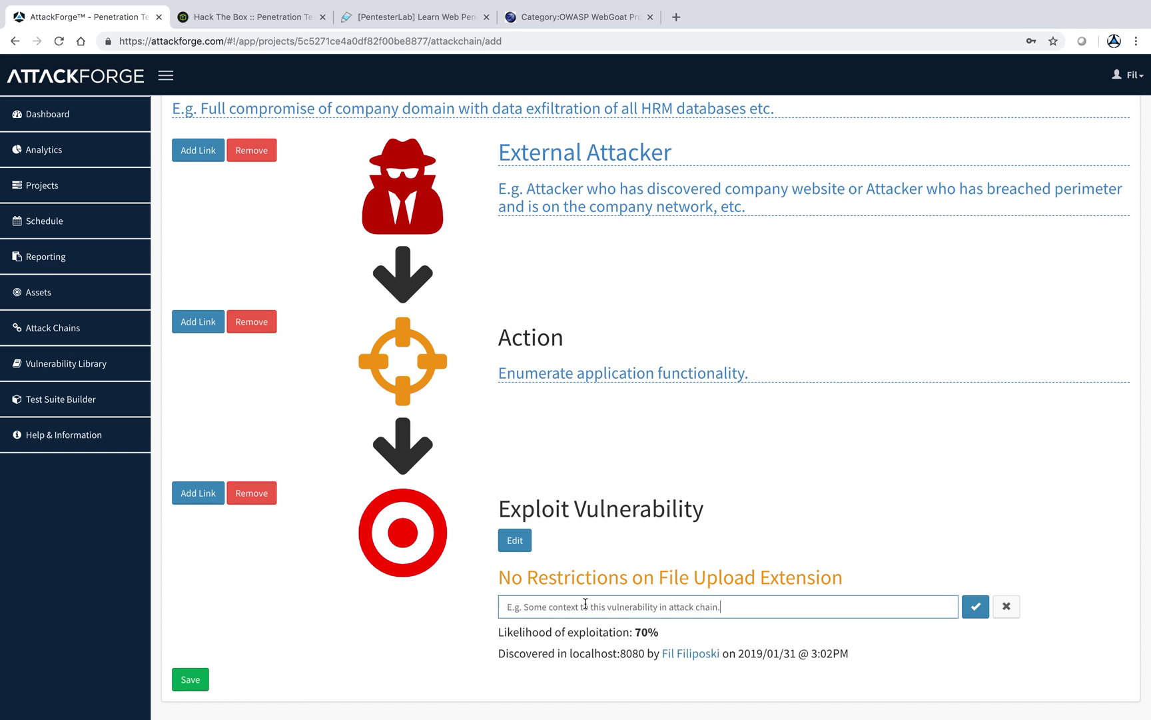
pyautogui.moveTo(737, 607); pyautogui.dragTo(403, 609)
pyautogui.write('Attacker')
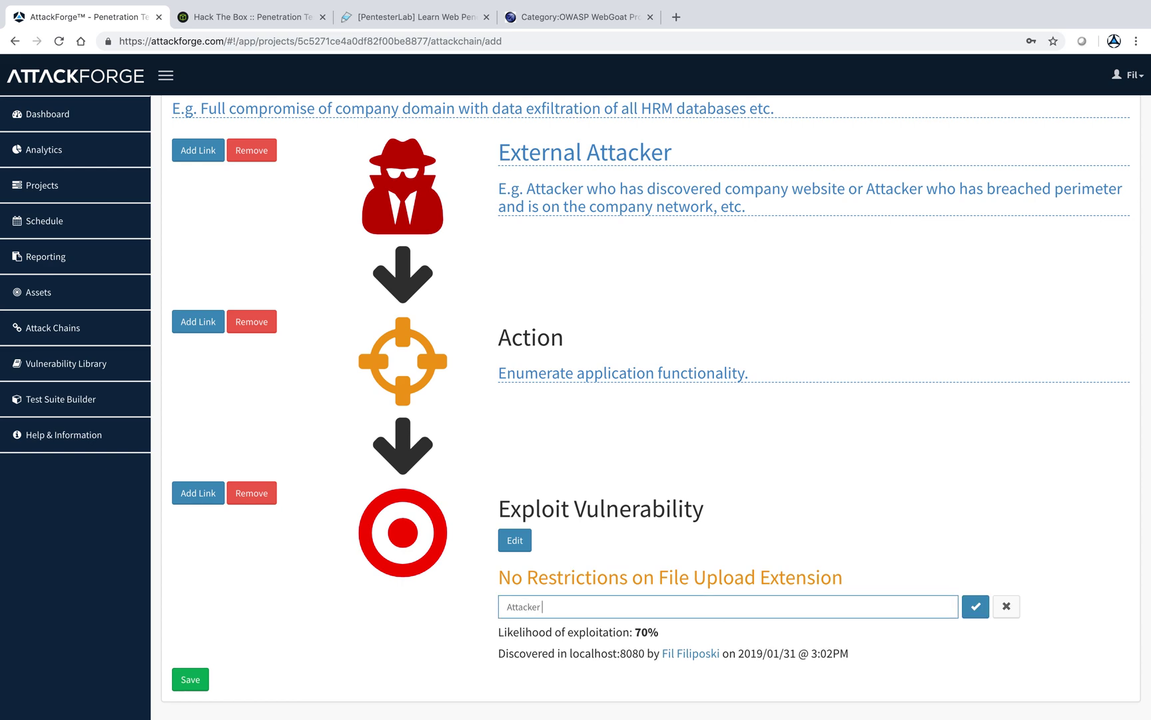
pyautogui.write(' uploads shell.')
pyautogui.click(974, 606)
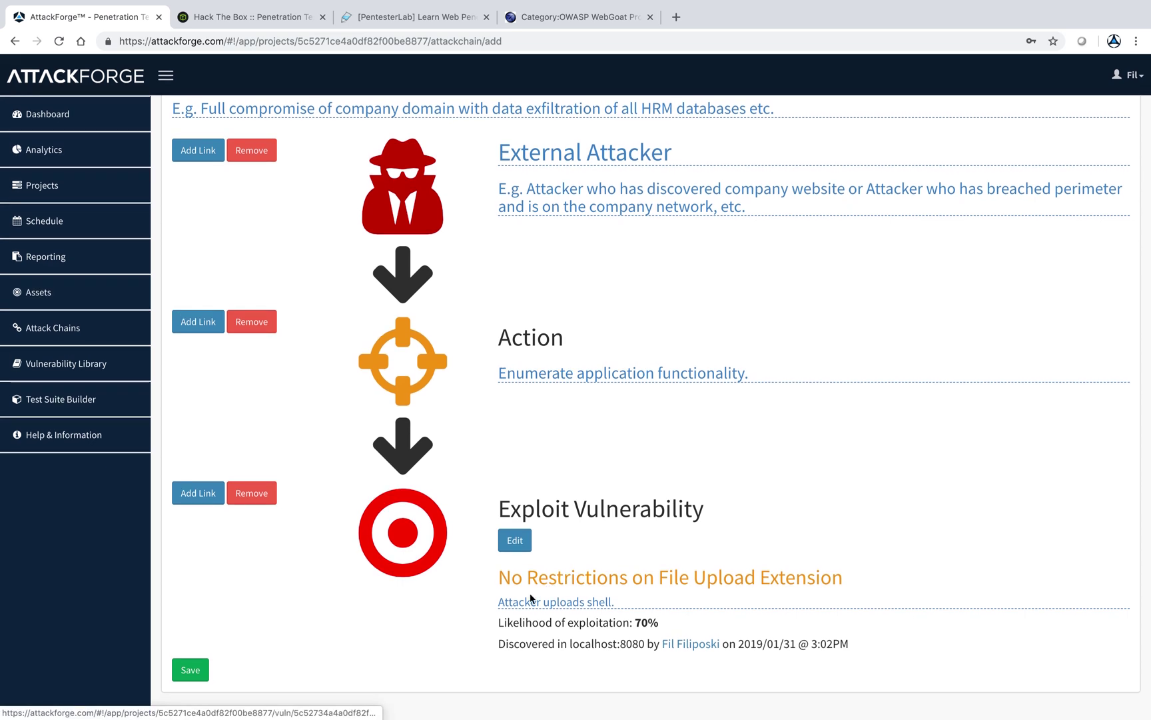
pyautogui.click(531, 598)
pyautogui.press('BackSpace')
pyautogui.write('in fi')
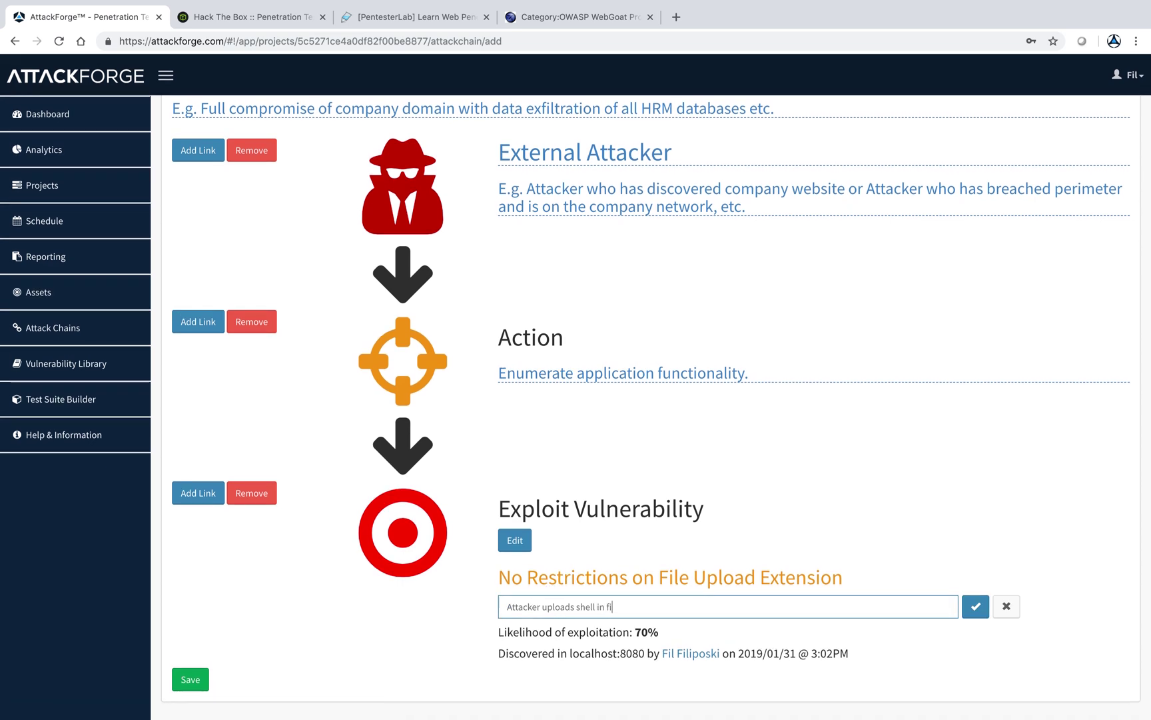
pyautogui.write('le upload funcitonality.')
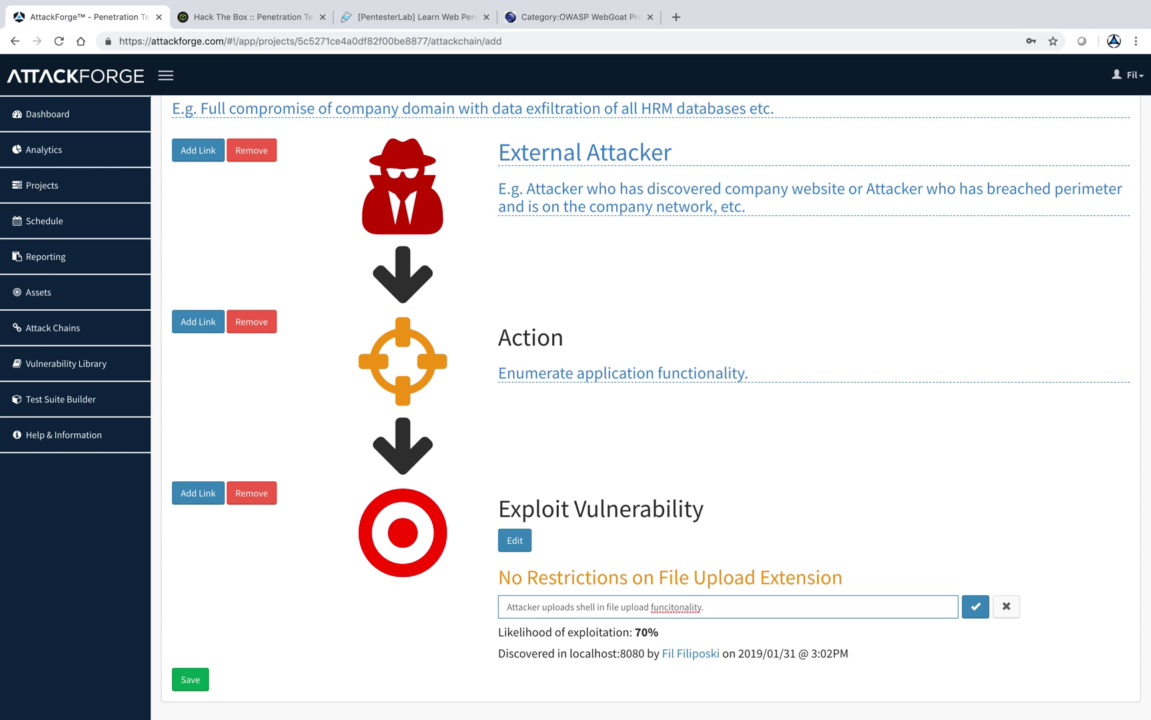
pyautogui.rightClick(690, 603)
pyautogui.click(982, 582)
pyautogui.click(975, 605)
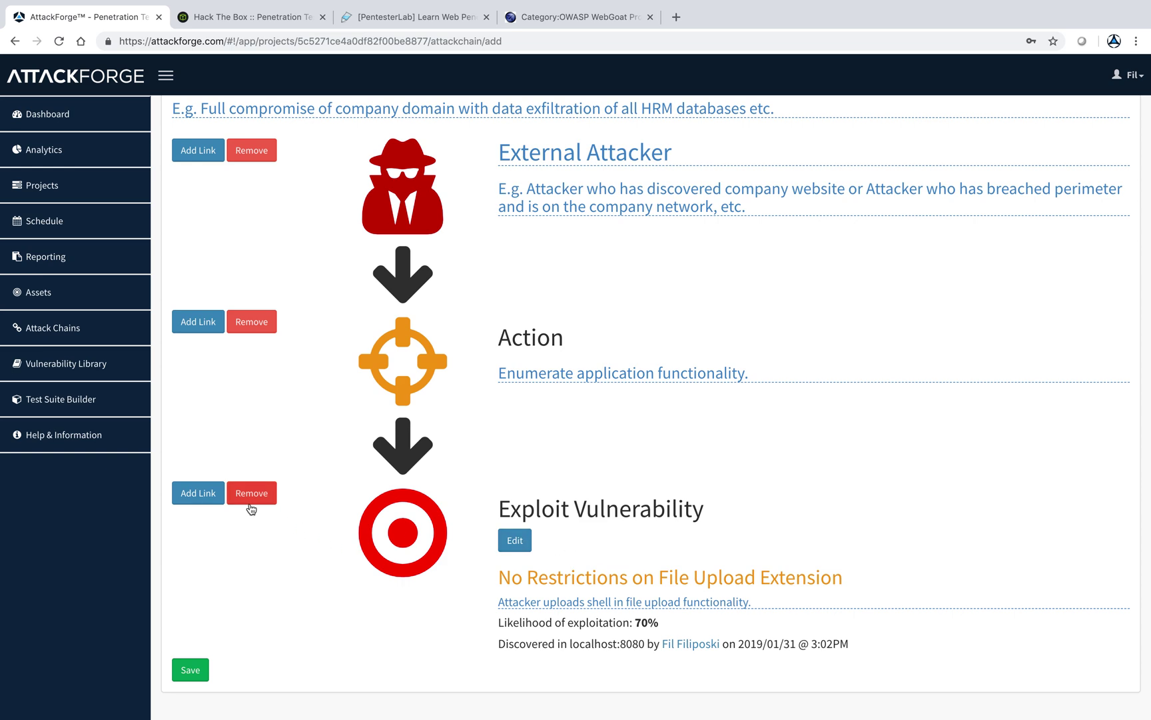
pyautogui.click(208, 498)
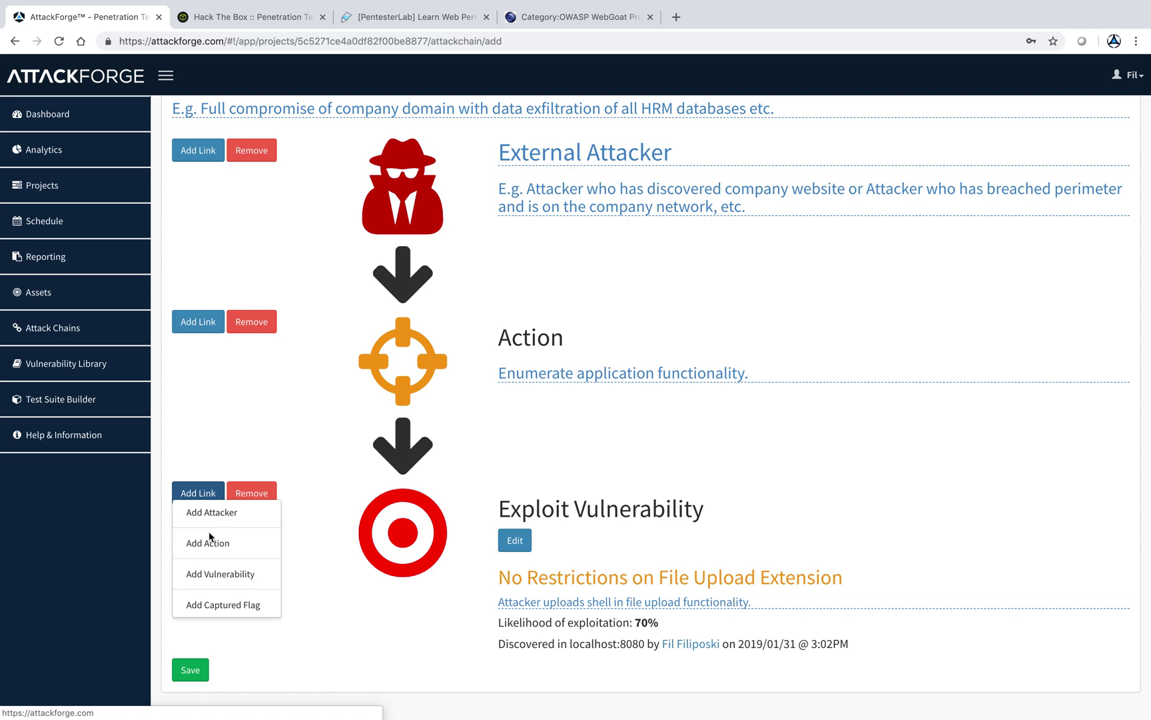
# - Append an Action step describing 'Fingerprinting and inspection of errors returned by server.'
pyautogui.click(210, 542)
pyautogui.scroll(-3, 209, 542)
pyautogui.click(841, 613)
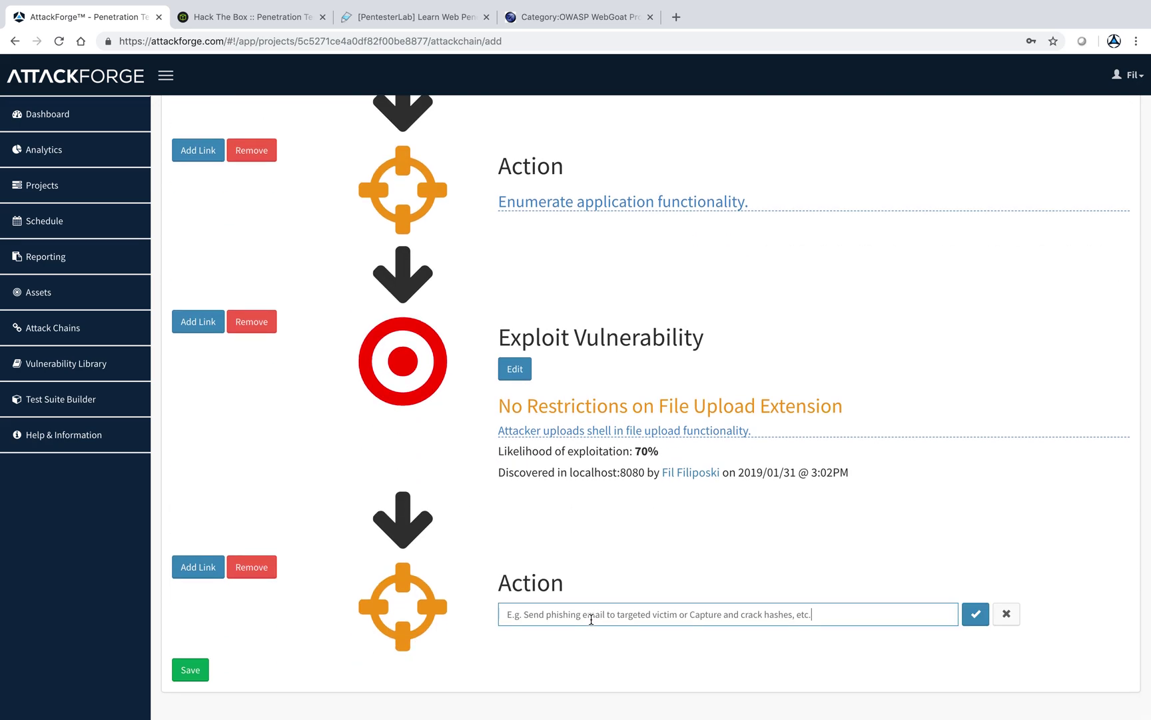
pyautogui.moveTo(841, 613); pyautogui.dragTo(400, 612)
pyautogui.press('BackSpace')
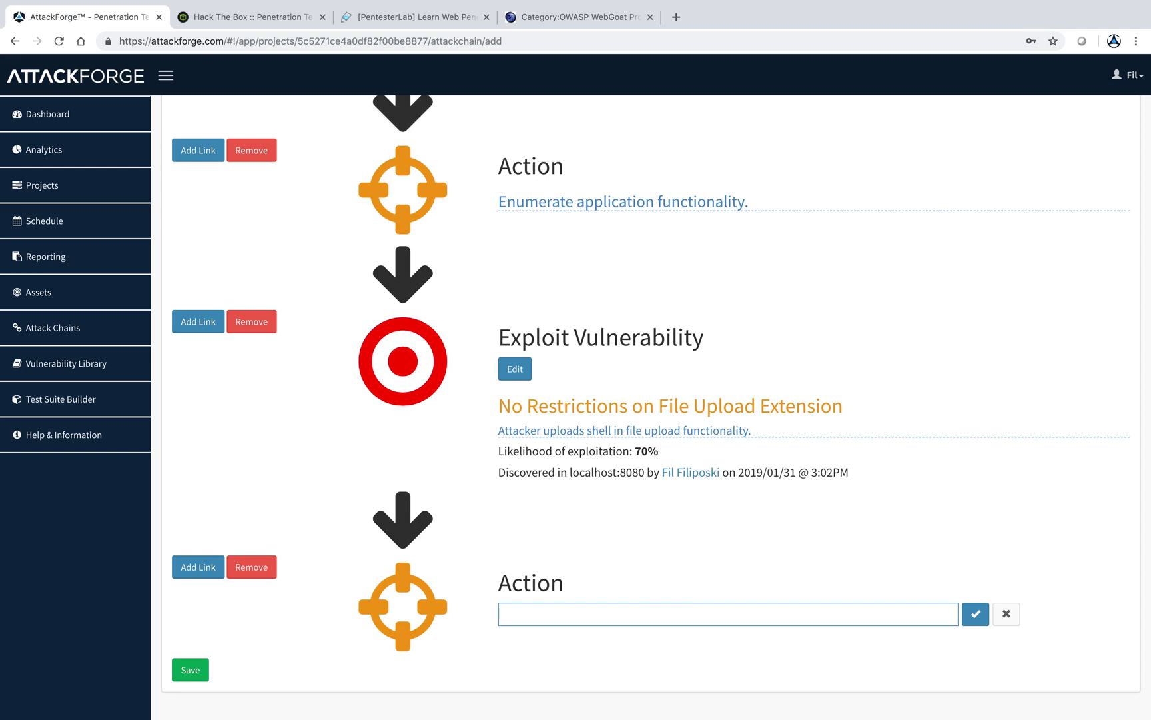
pyautogui.write('Fingerting')
pyautogui.press('BackSpace')
pyautogui.press('BackSpace')
pyautogui.press('BackSpace')
pyautogui.press('BackSpace')
pyautogui.write('printing and inspection of errors ')
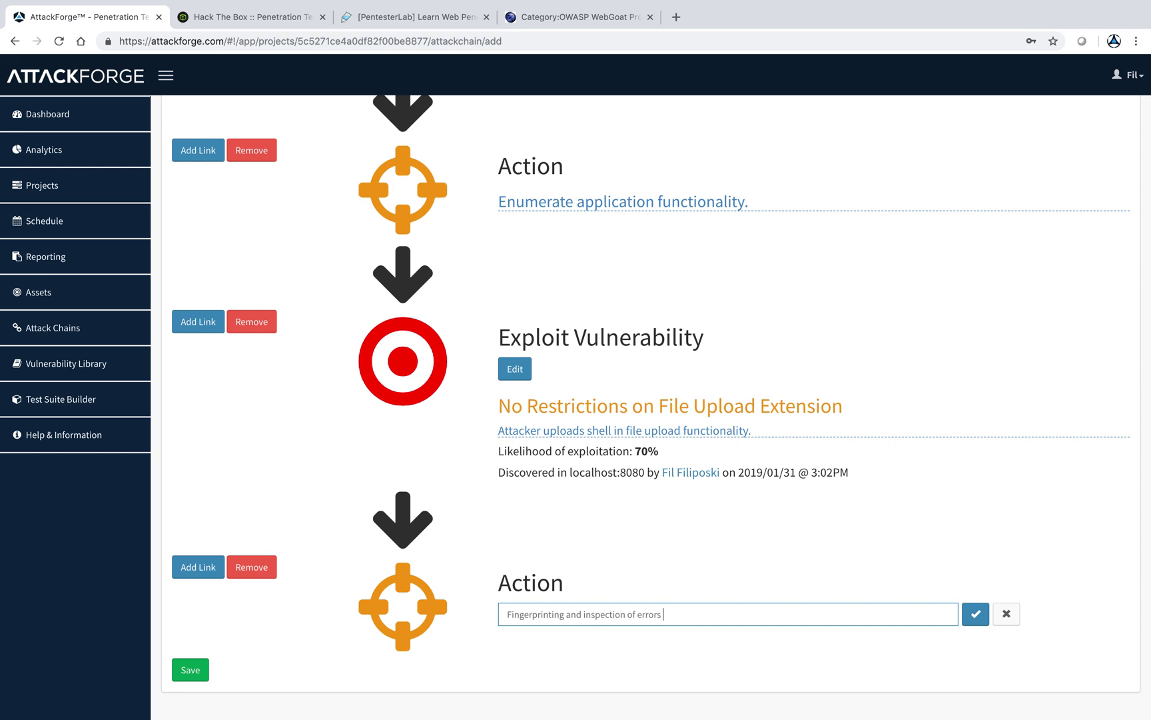
pyautogui.write('returned by server.')
pyautogui.click(976, 619)
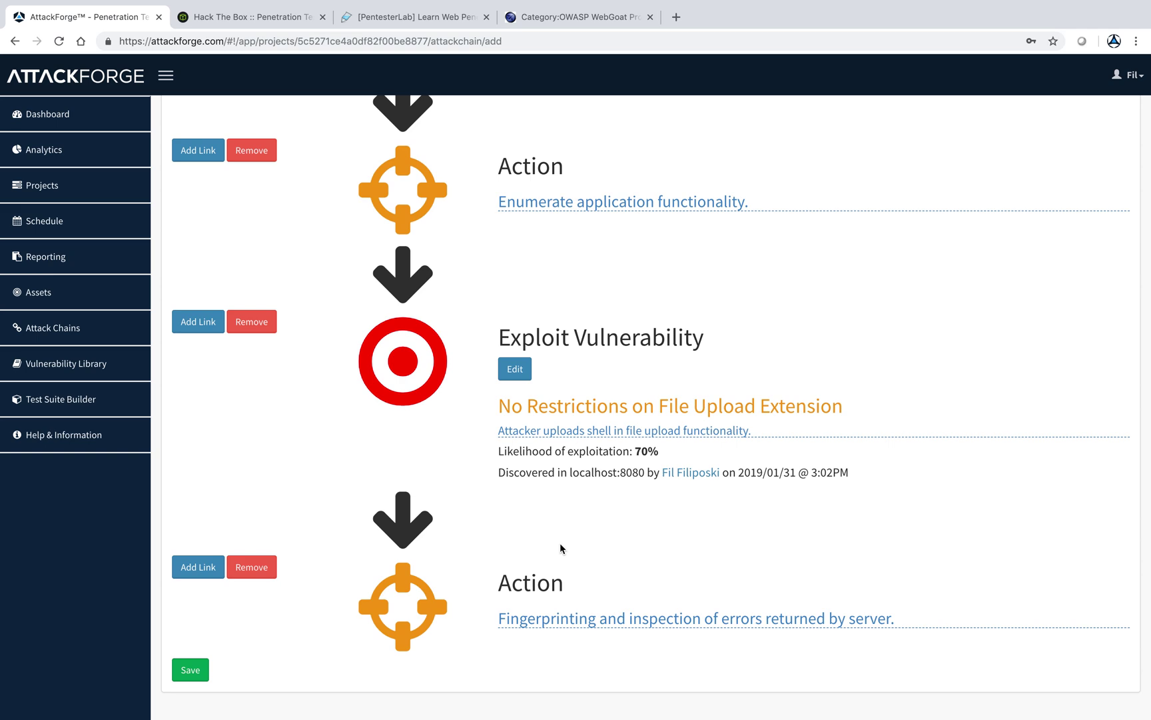
pyautogui.click(210, 568)
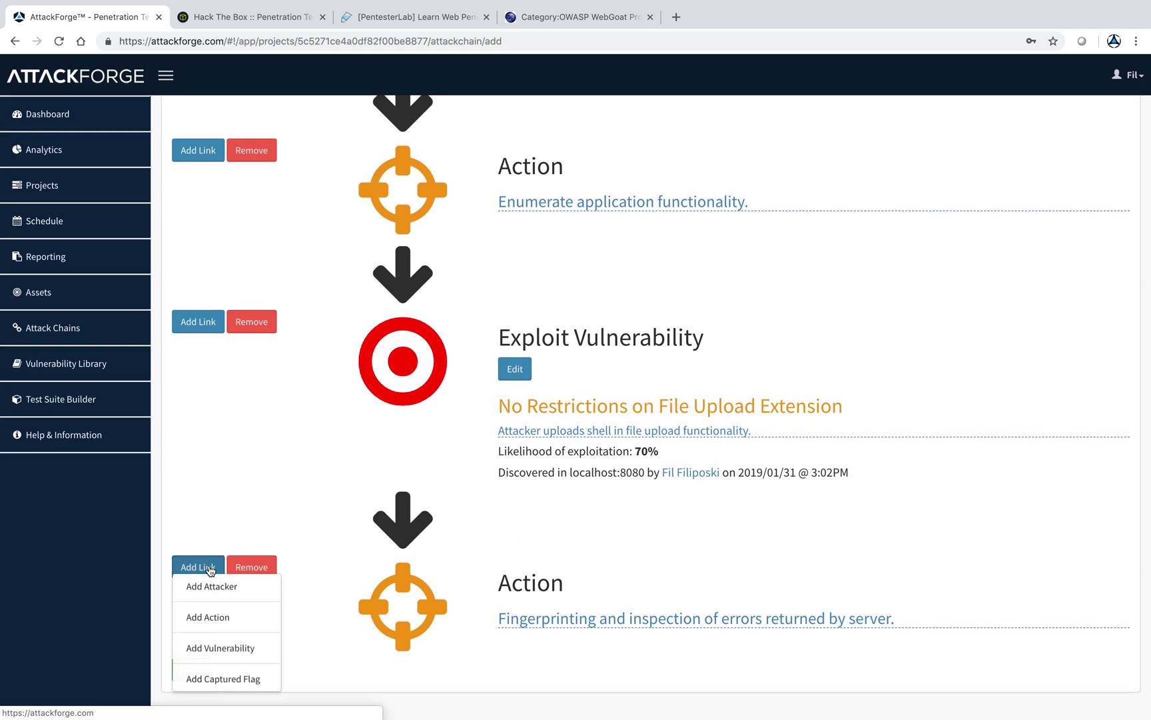
# - Append an Exploit Vulnerability step linked to Relative Path Traversal, at 50% likelihood
pyautogui.click(214, 646)
pyautogui.scroll(-3, 430, 589)
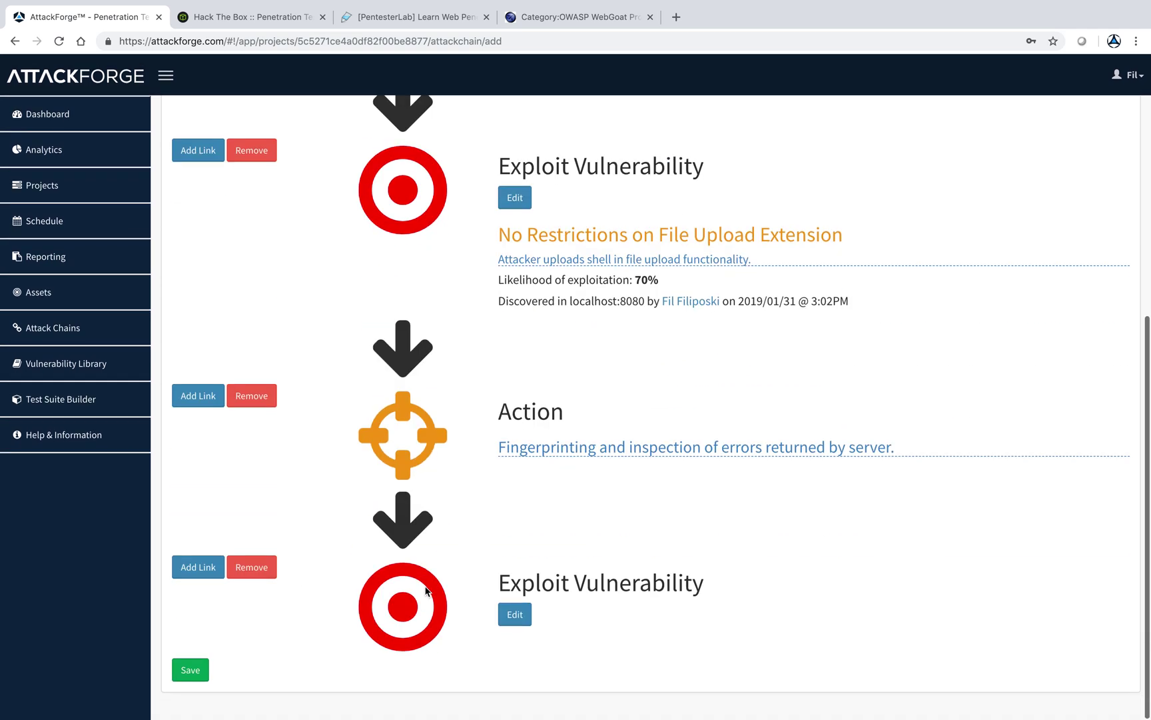
pyautogui.click(515, 613)
pyautogui.click(556, 615)
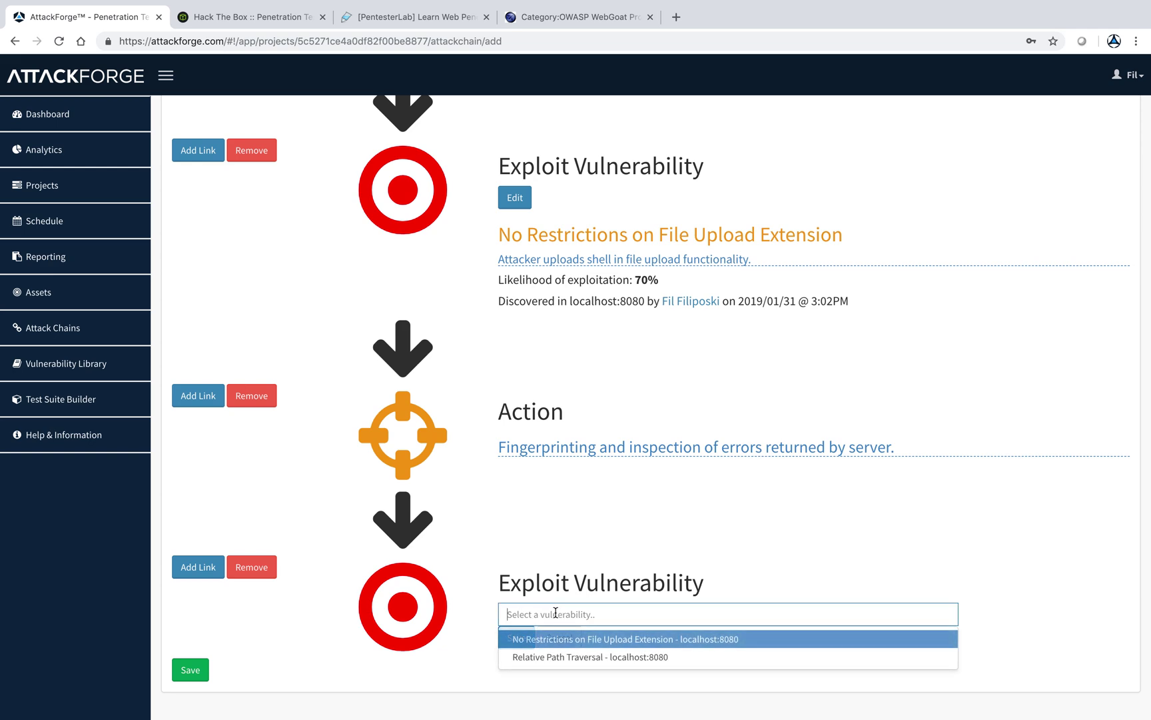
pyautogui.click(565, 655)
pyautogui.click(523, 637)
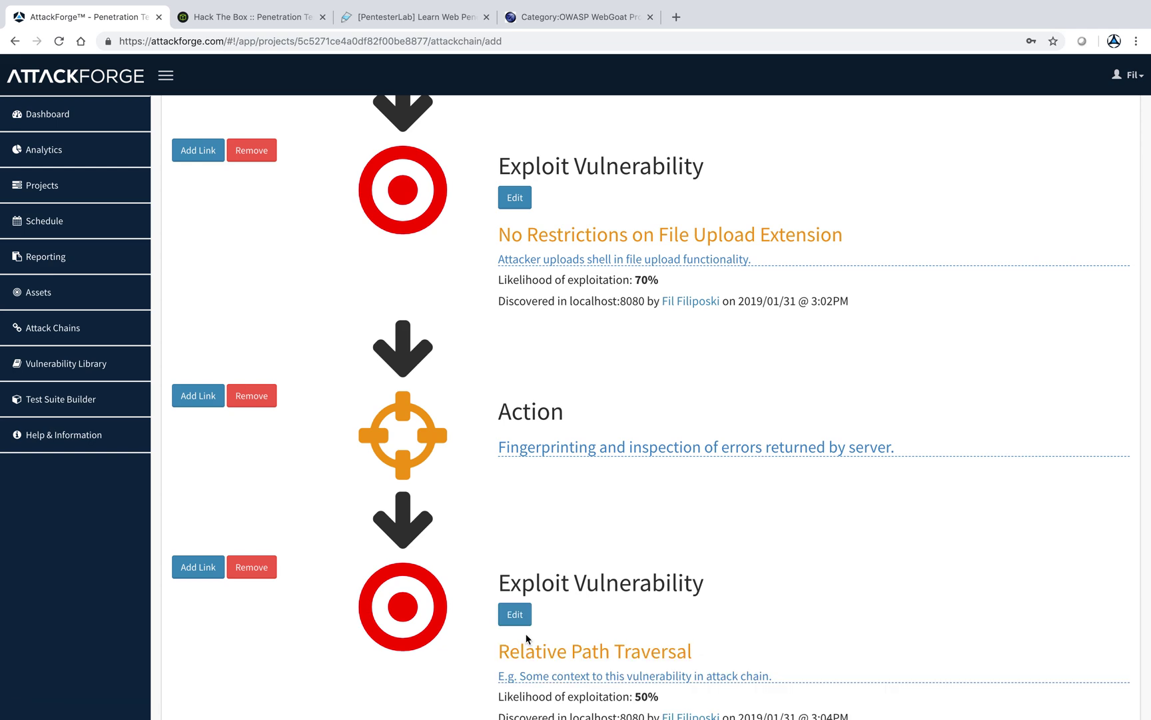
pyautogui.scroll(-2, 526, 638)
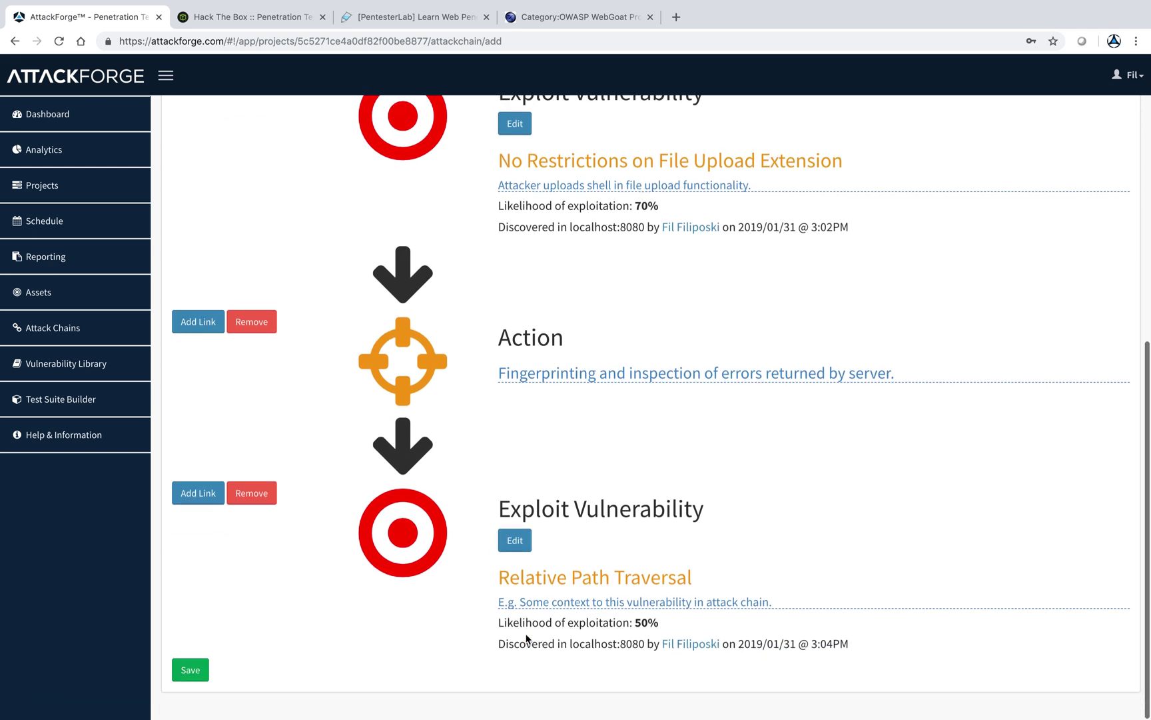
# - Append a Flag Captured step after the Relative Path Traversal exploit, keeping its placeholder description
pyautogui.click(194, 491)
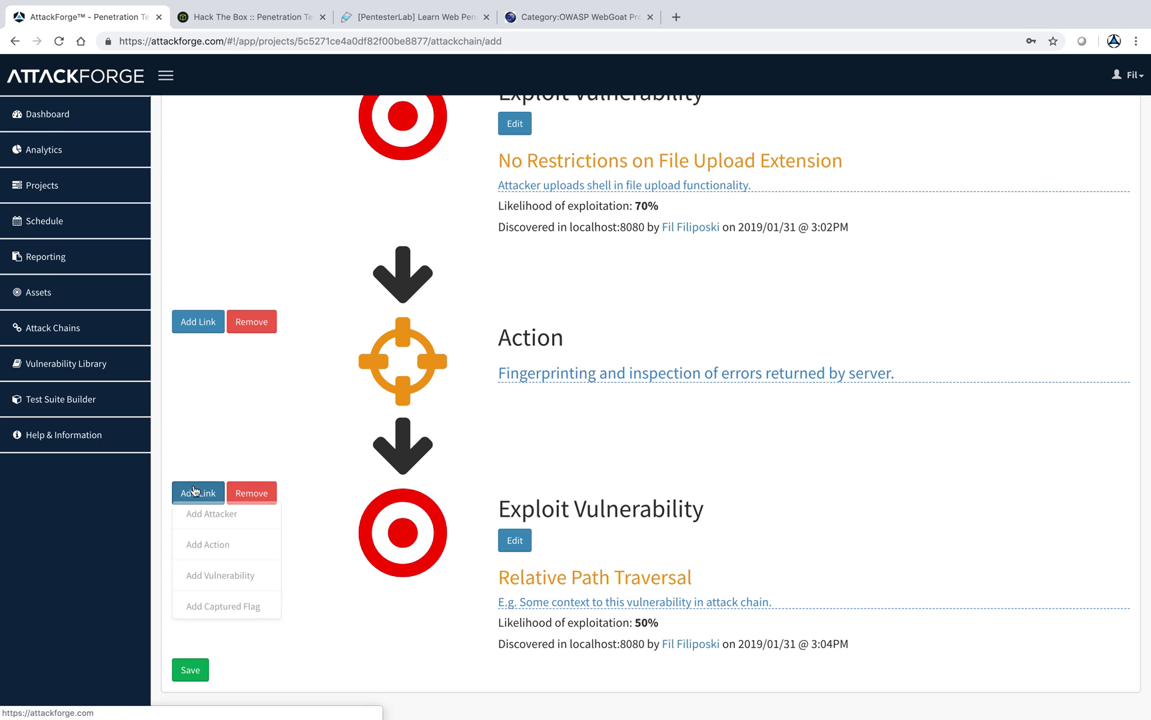
pyautogui.click(221, 605)
pyautogui.scroll(-3, 501, 643)
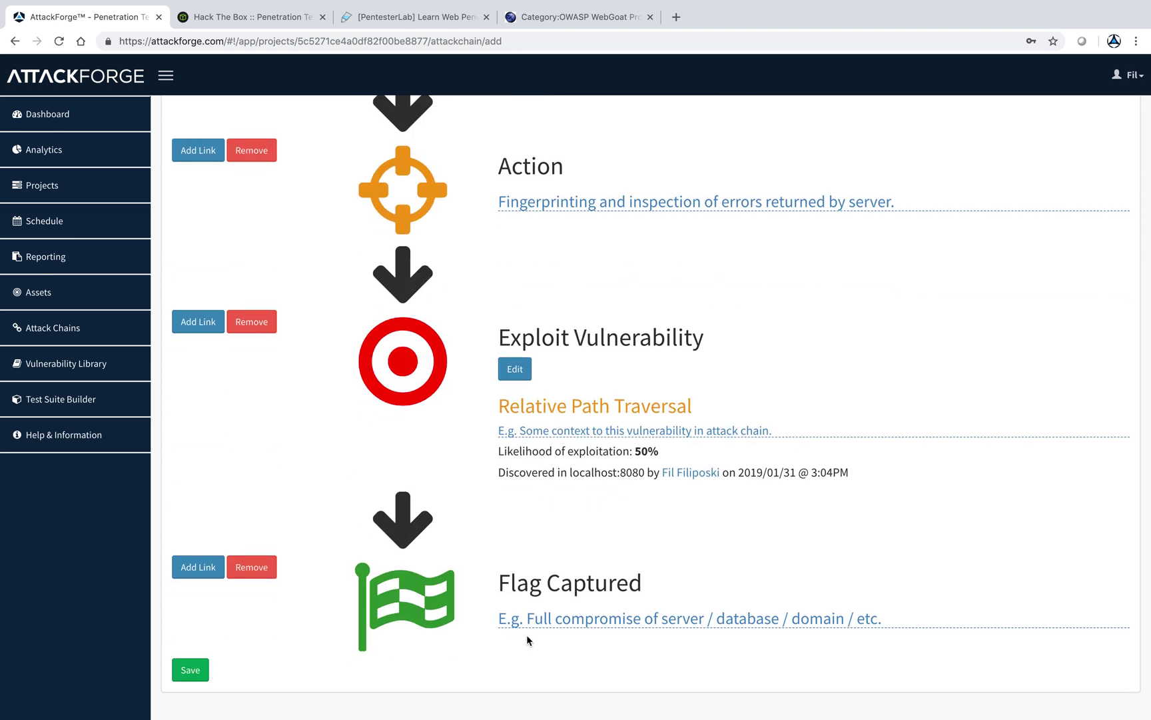
pyautogui.click(553, 616)
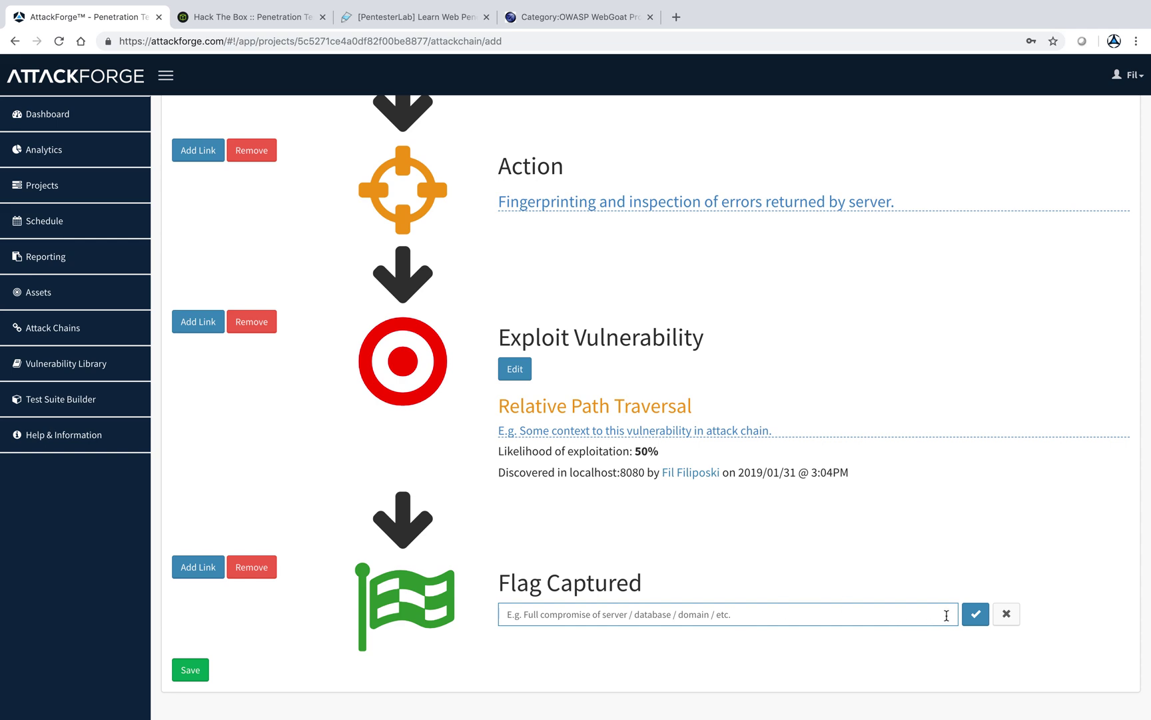
pyautogui.click(974, 615)
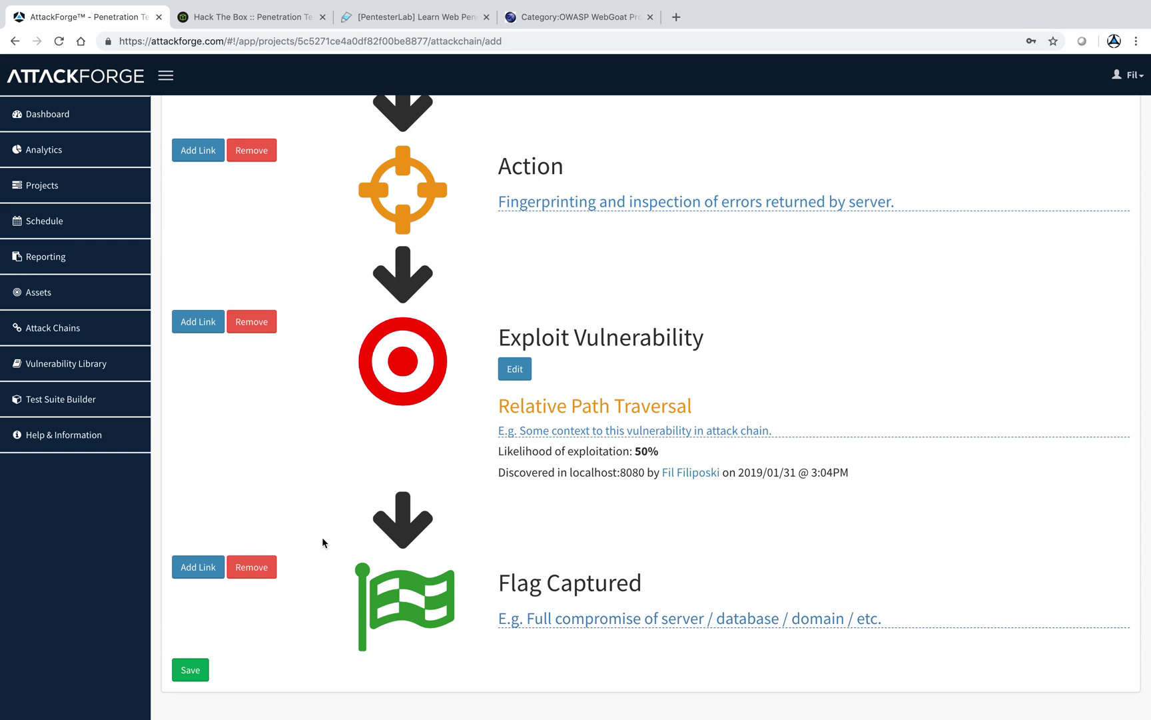
# - Append an attacker step to the chain and set its type to Internal Attacker
pyautogui.click(198, 567)
pyautogui.click(254, 588)
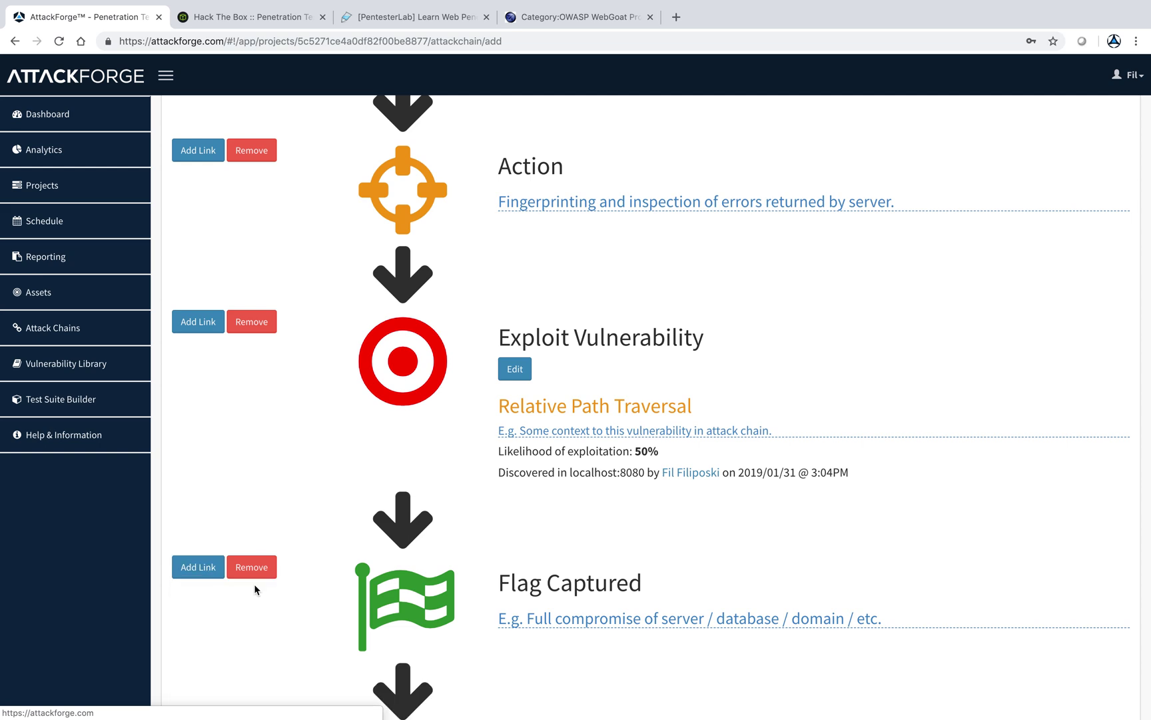
pyautogui.scroll(-3, 551, 568)
pyautogui.click(552, 568)
pyautogui.click(552, 568)
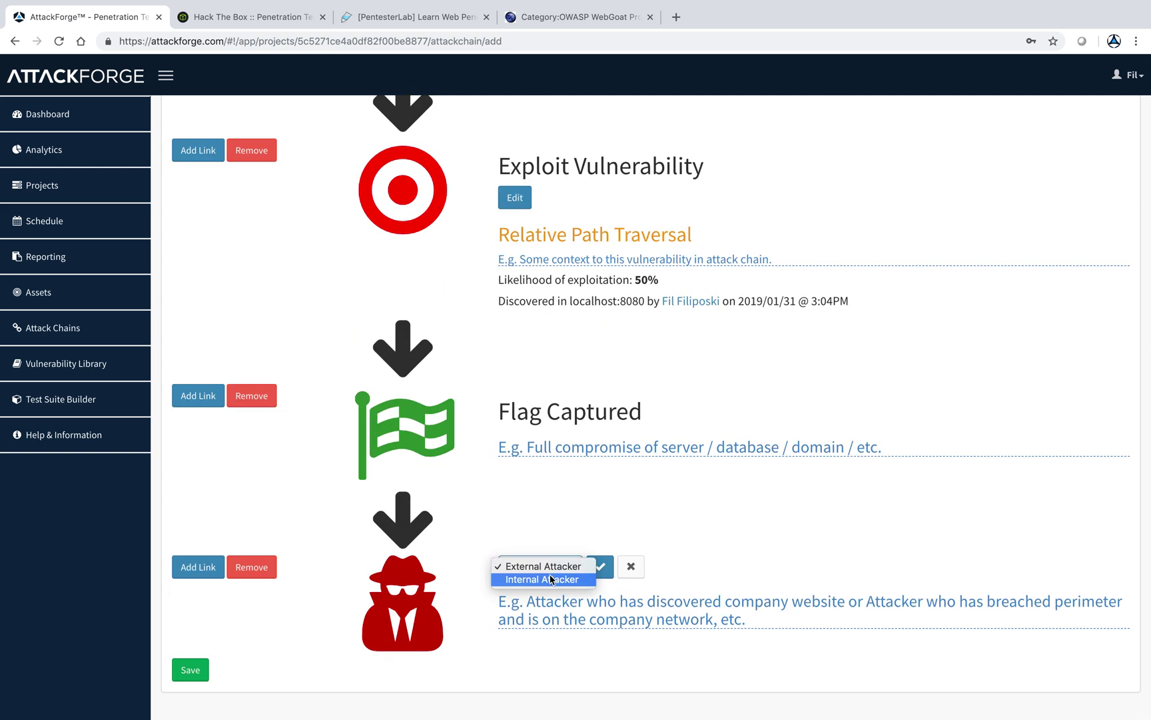
pyautogui.click(553, 581)
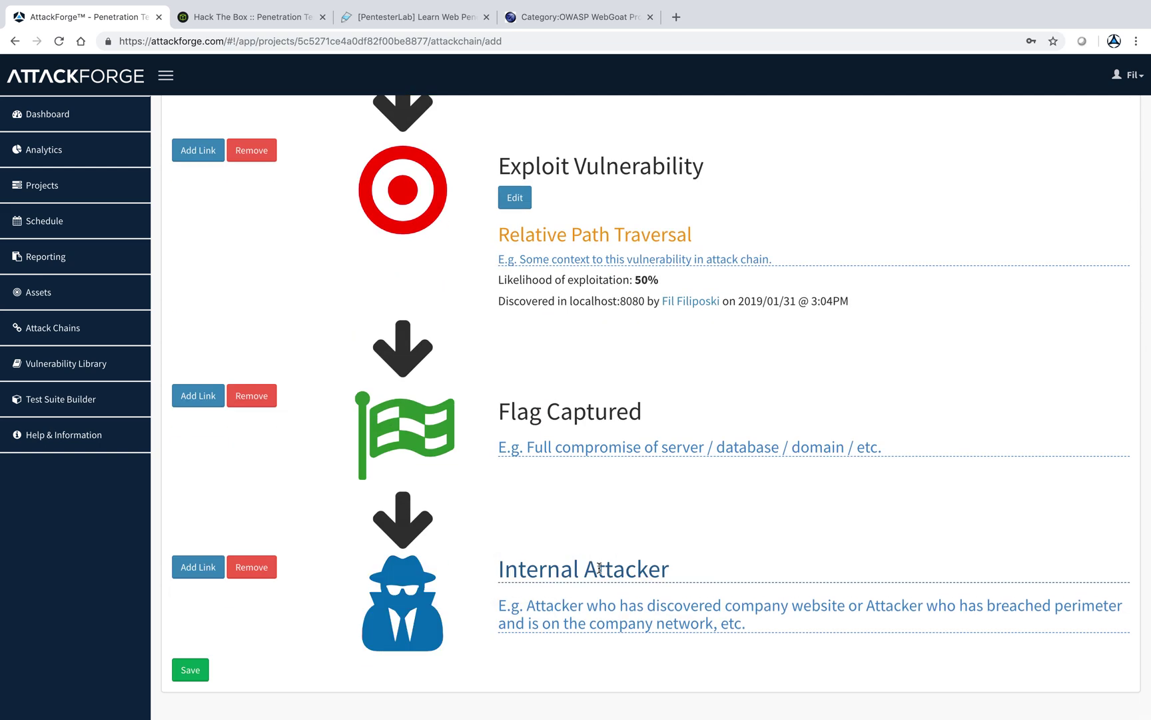
# - Add an Action step and a final Flag Captured step, then save the attack chain
pyautogui.click(198, 567)
pyautogui.click(214, 614)
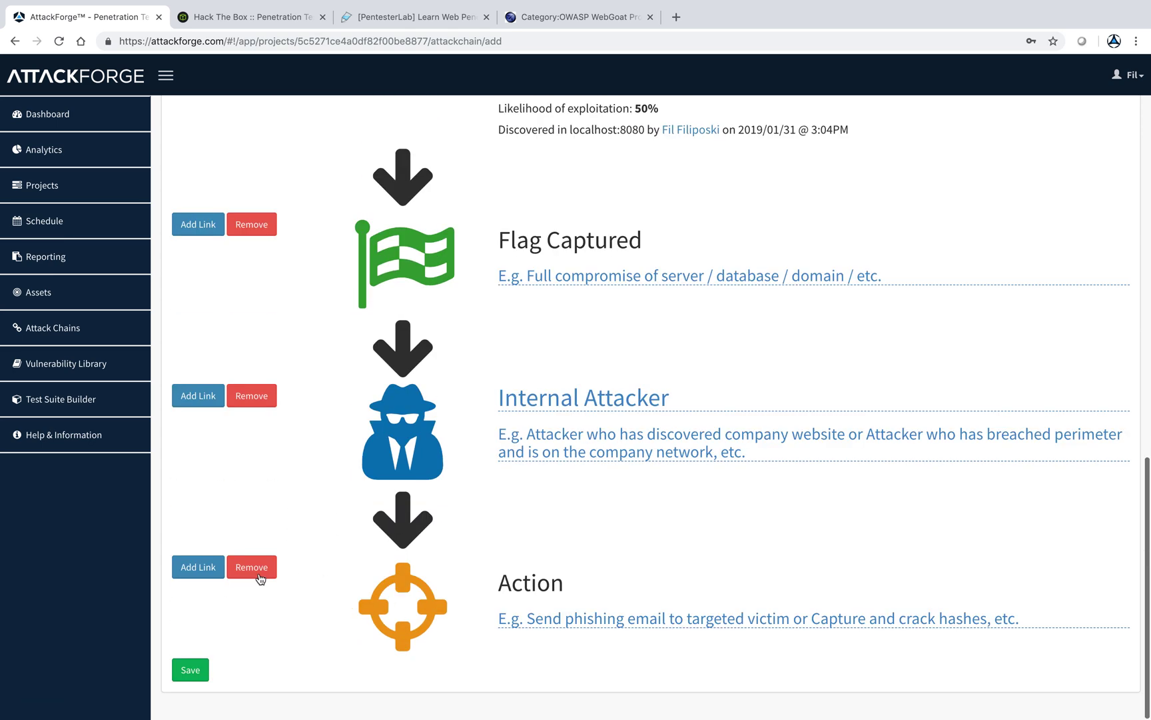
pyautogui.click(208, 570)
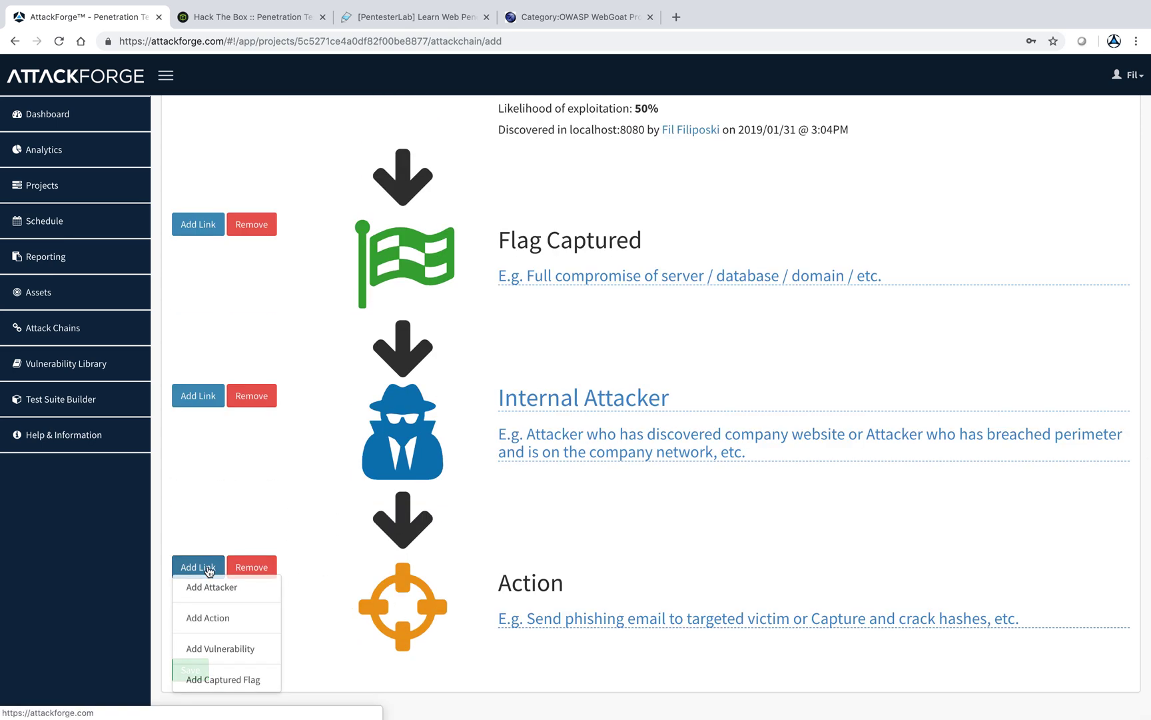
pyautogui.click(212, 649)
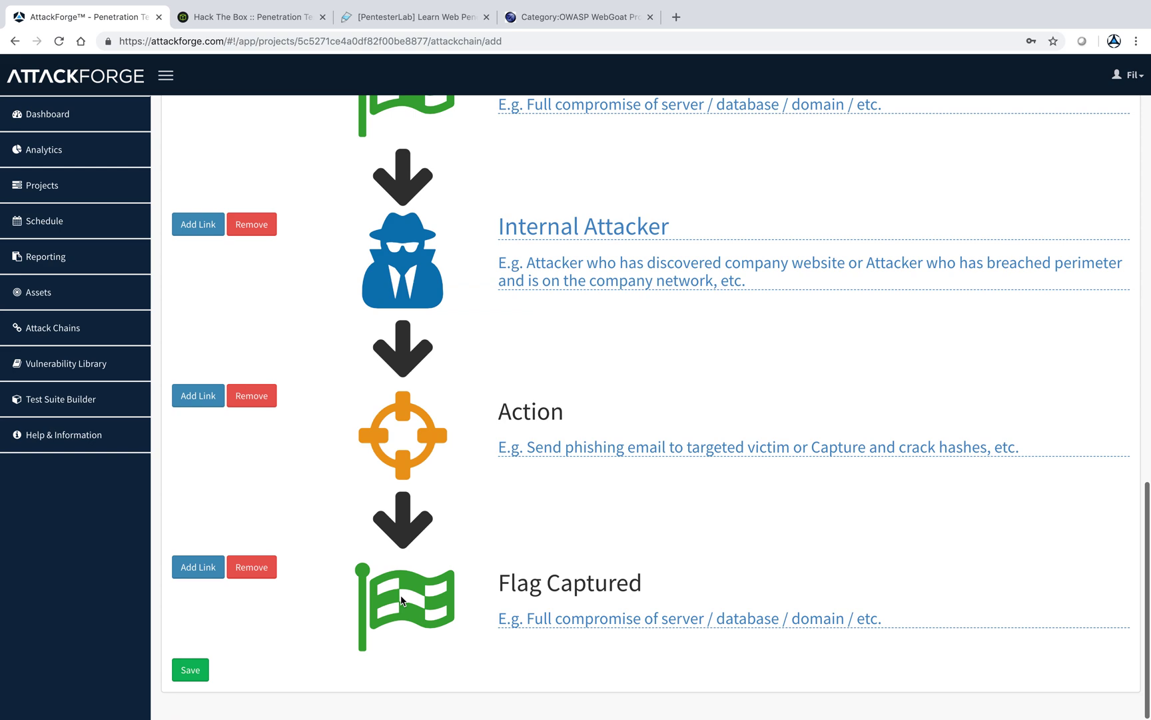
pyautogui.click(192, 670)
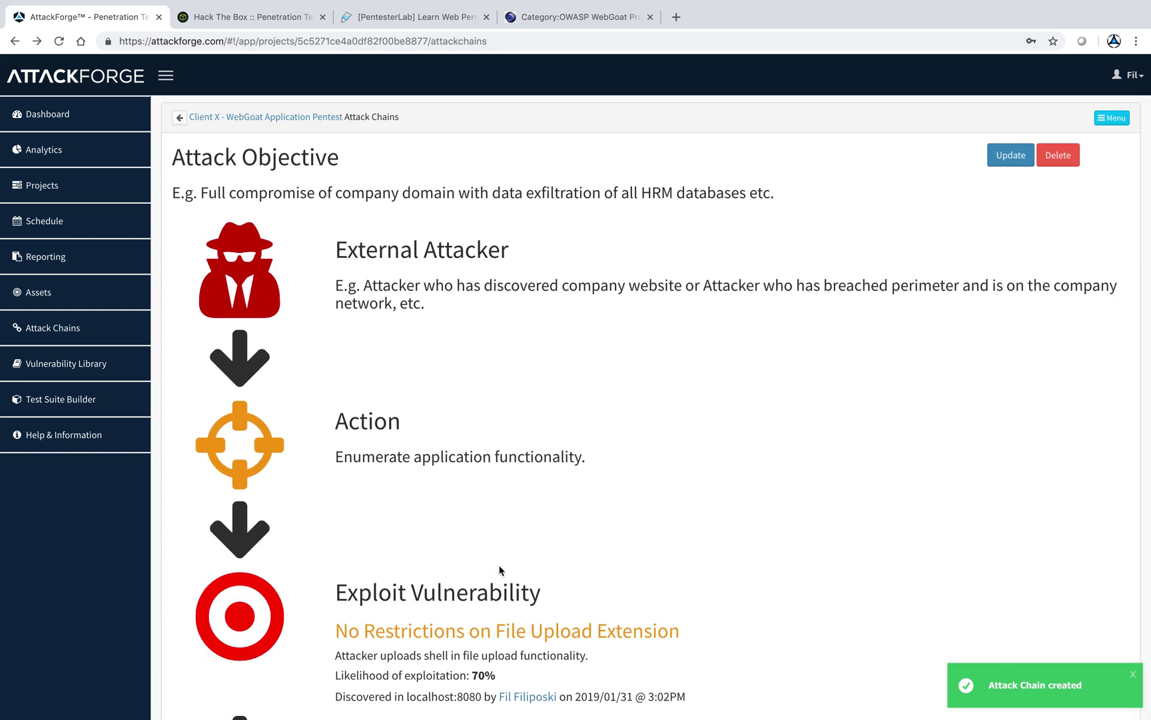
# - Scroll through the saved chain, then return to the WebGoat dashboard showing 1 attack chain
pyautogui.scroll(-3, 499, 571)
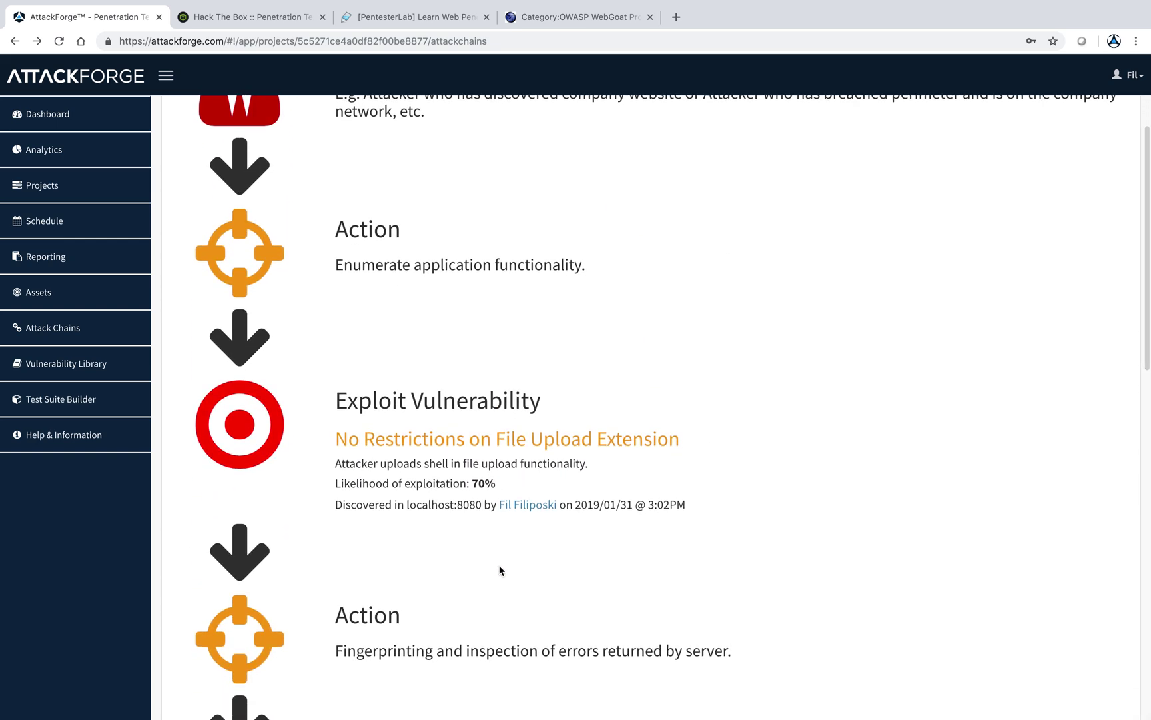
pyautogui.scroll(-12, 499, 570)
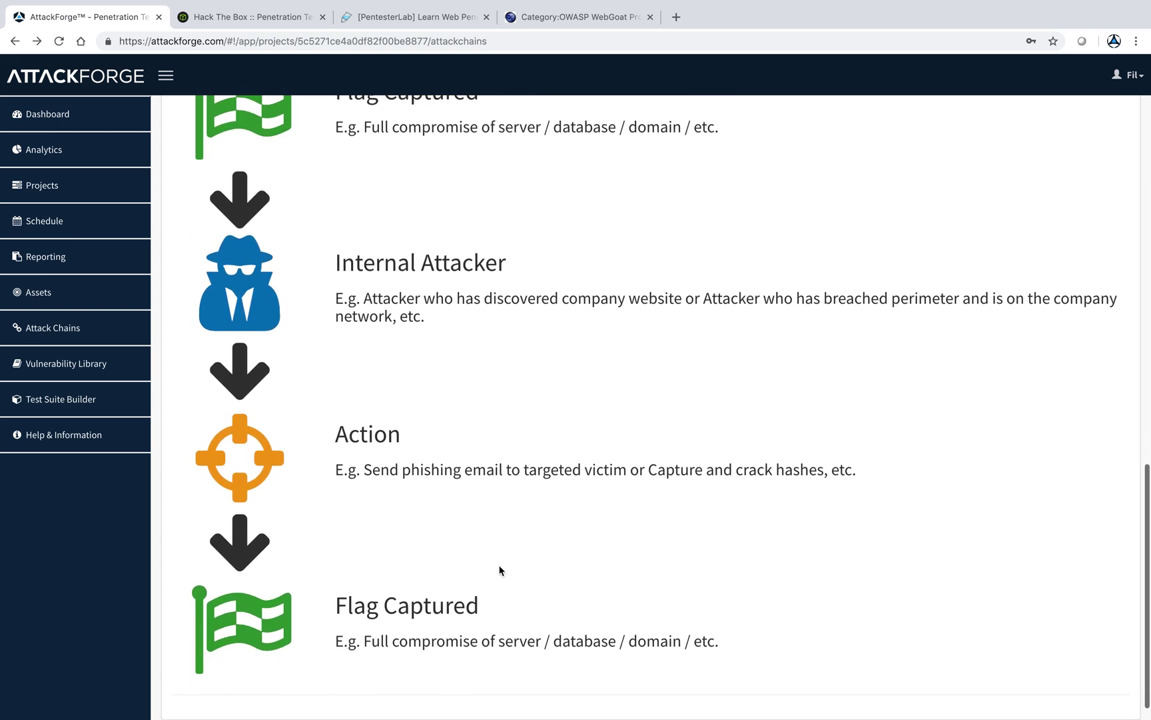
pyautogui.scroll(8, 500, 571)
pyautogui.scroll(9, 500, 570)
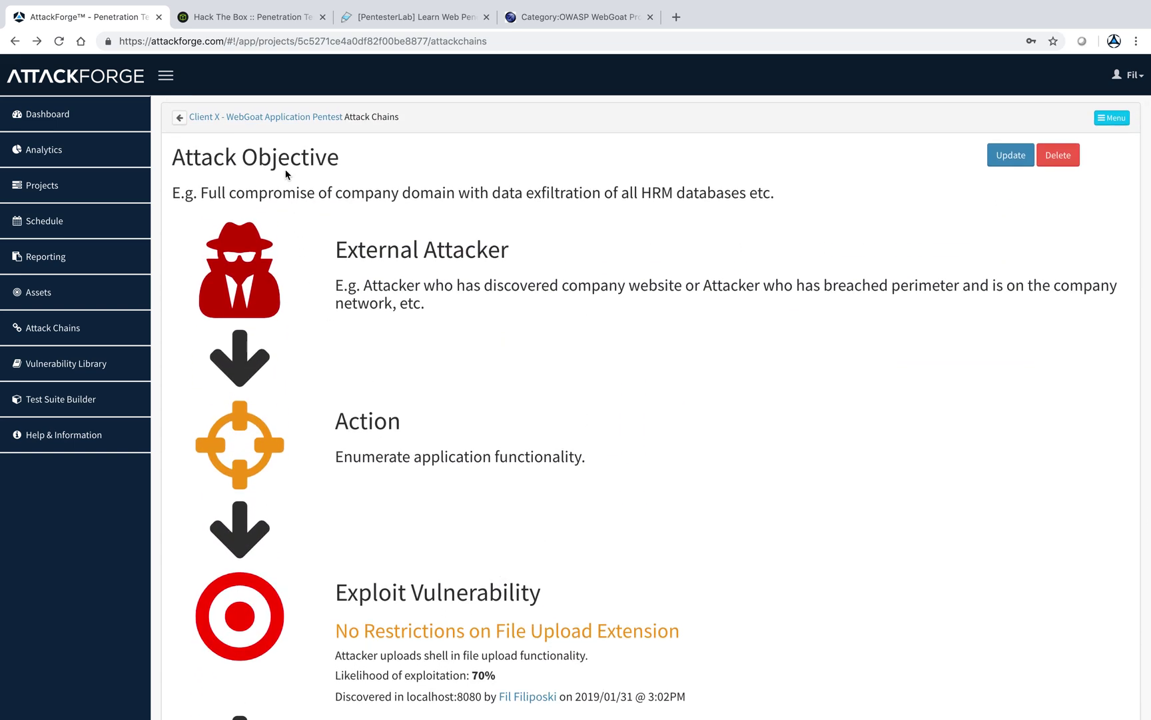
pyautogui.click(281, 119)
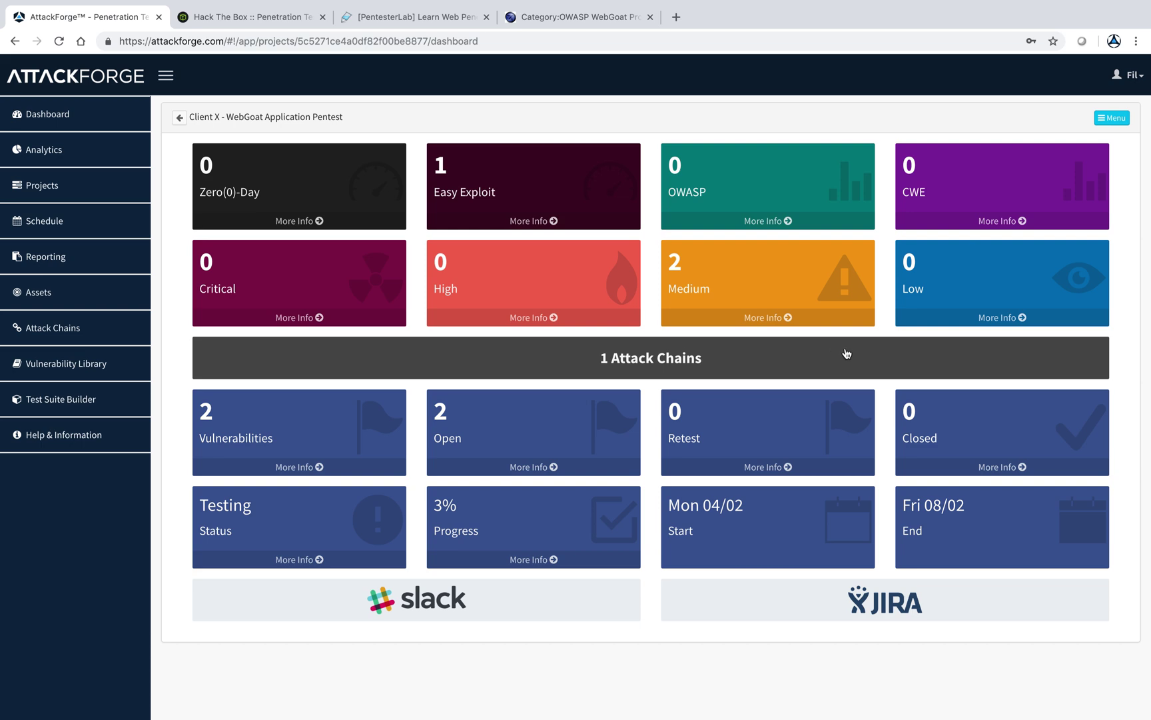
# - Open the project's Access list, start a View-level grant for an invitee's e-mail, then abandon it
pyautogui.click(1103, 121)
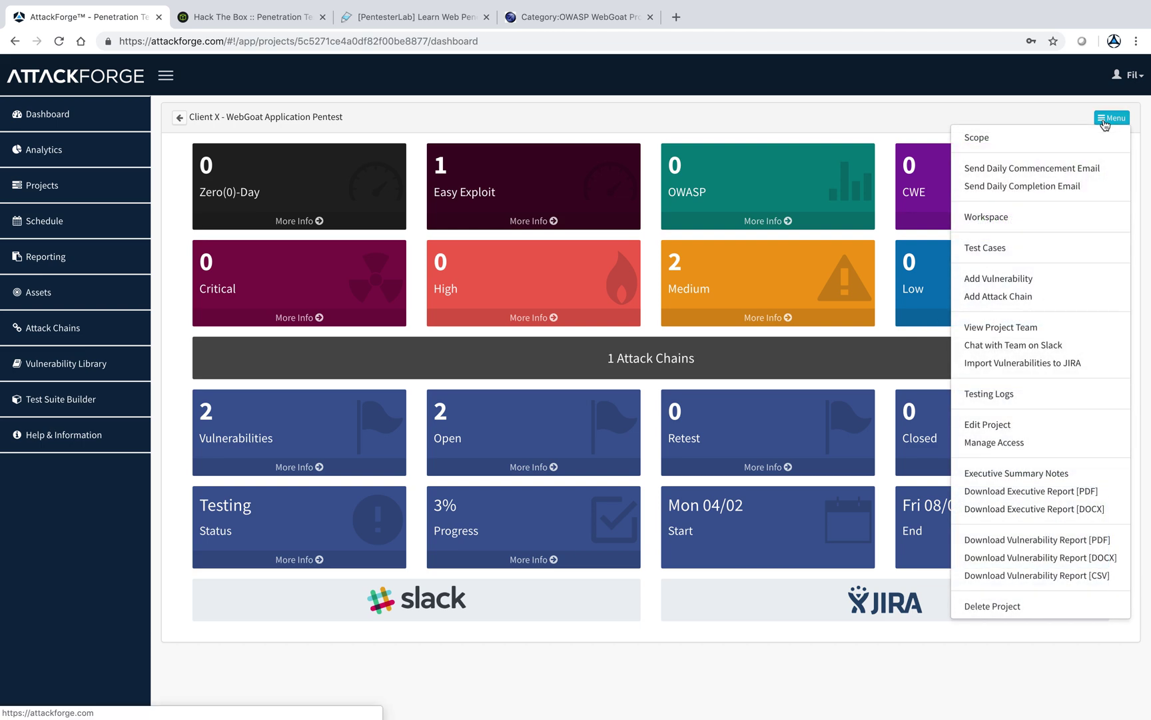
pyautogui.click(1034, 449)
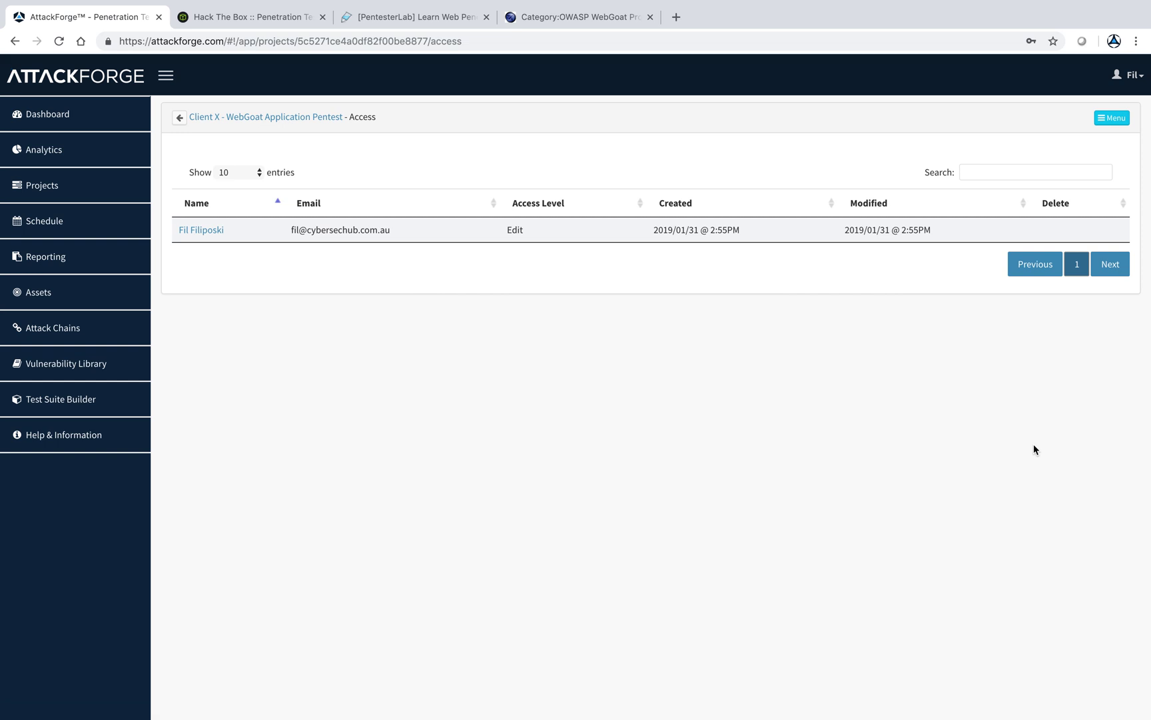
pyautogui.click(1112, 118)
pyautogui.click(1100, 133)
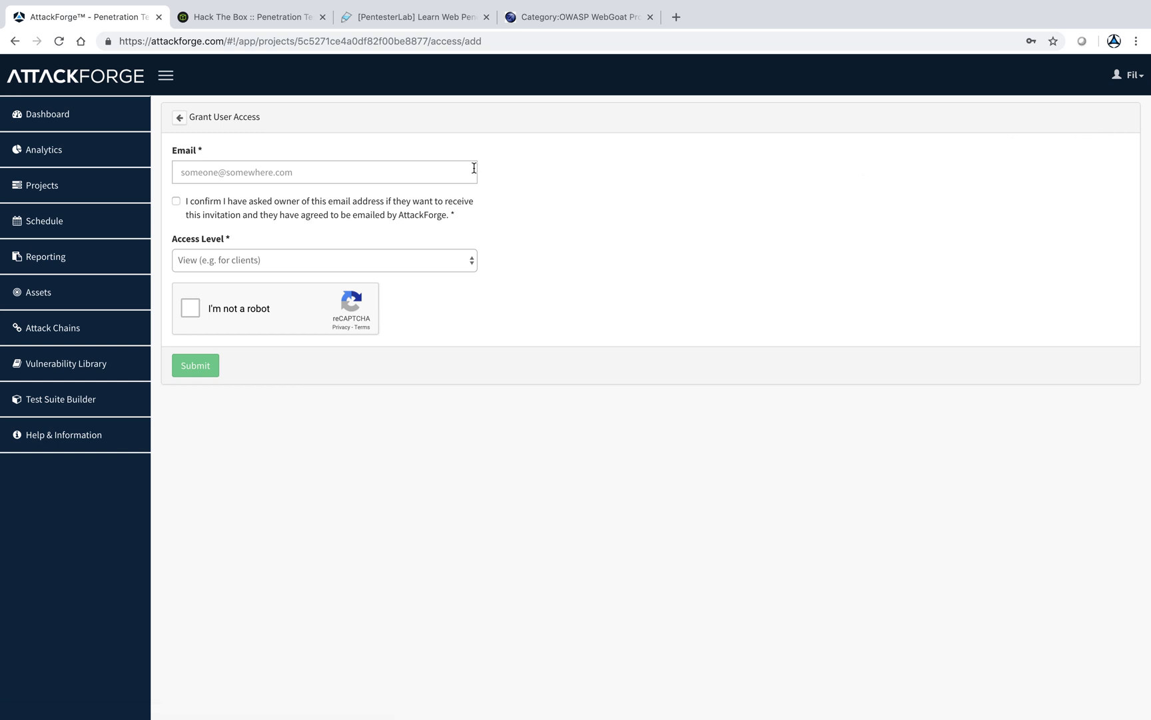
pyautogui.click(364, 172)
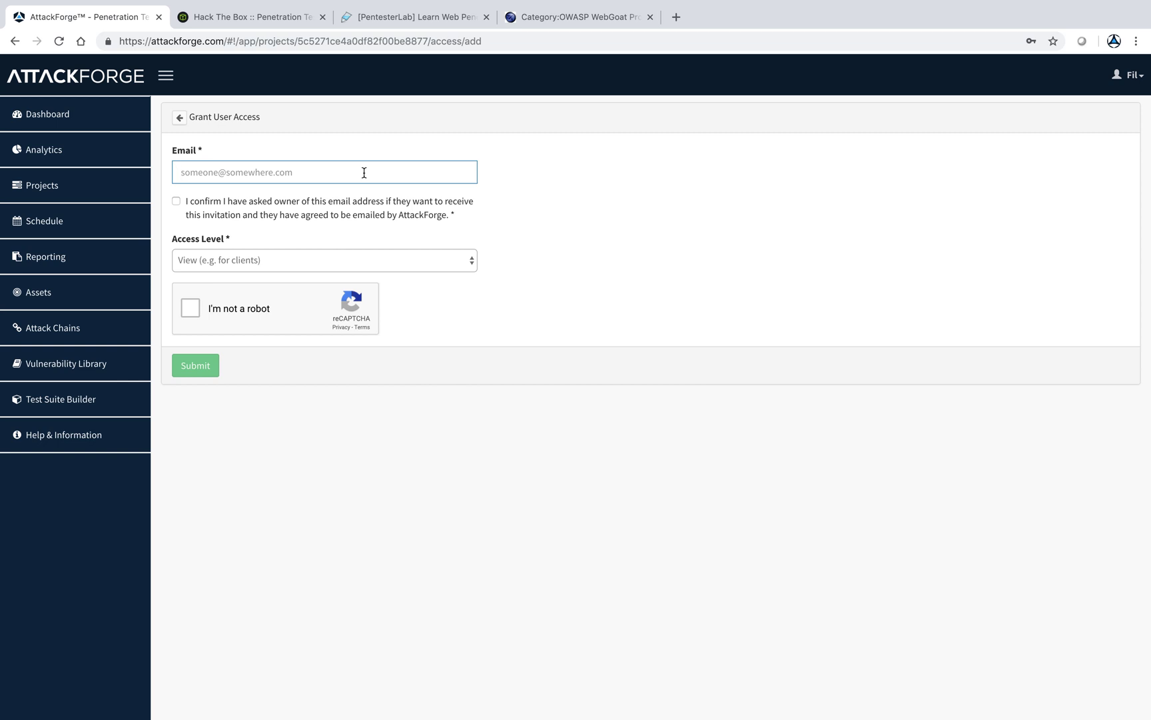
pyautogui.click(306, 259)
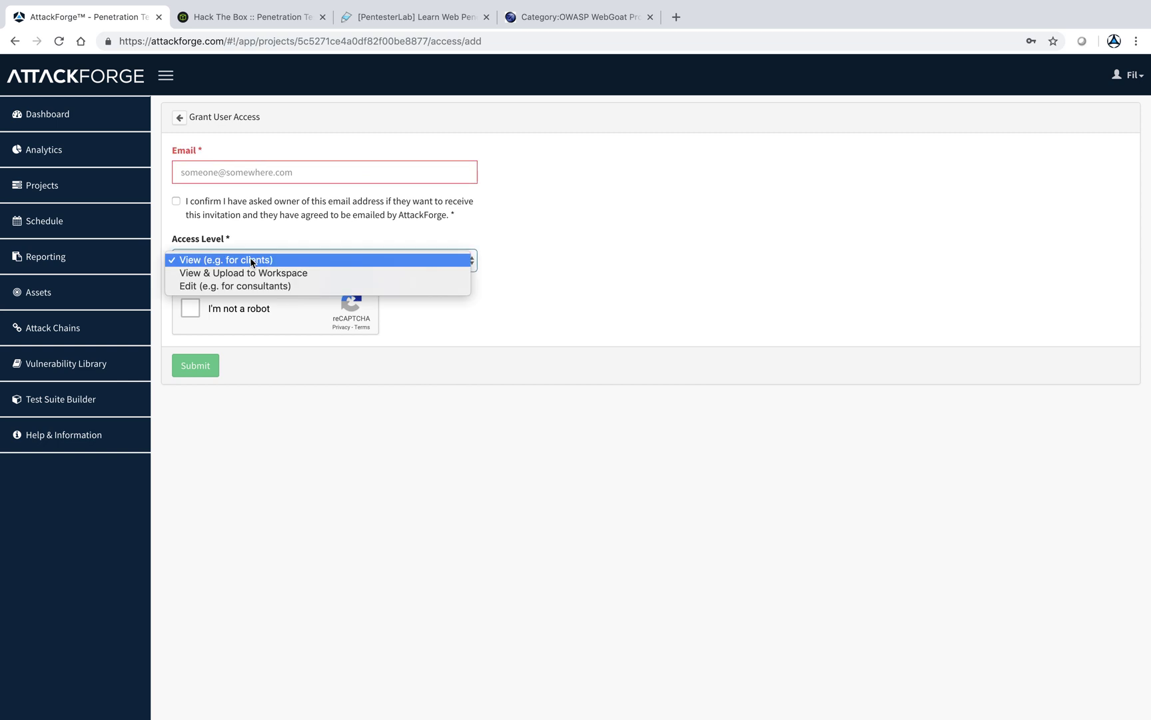
pyautogui.click(577, 264)
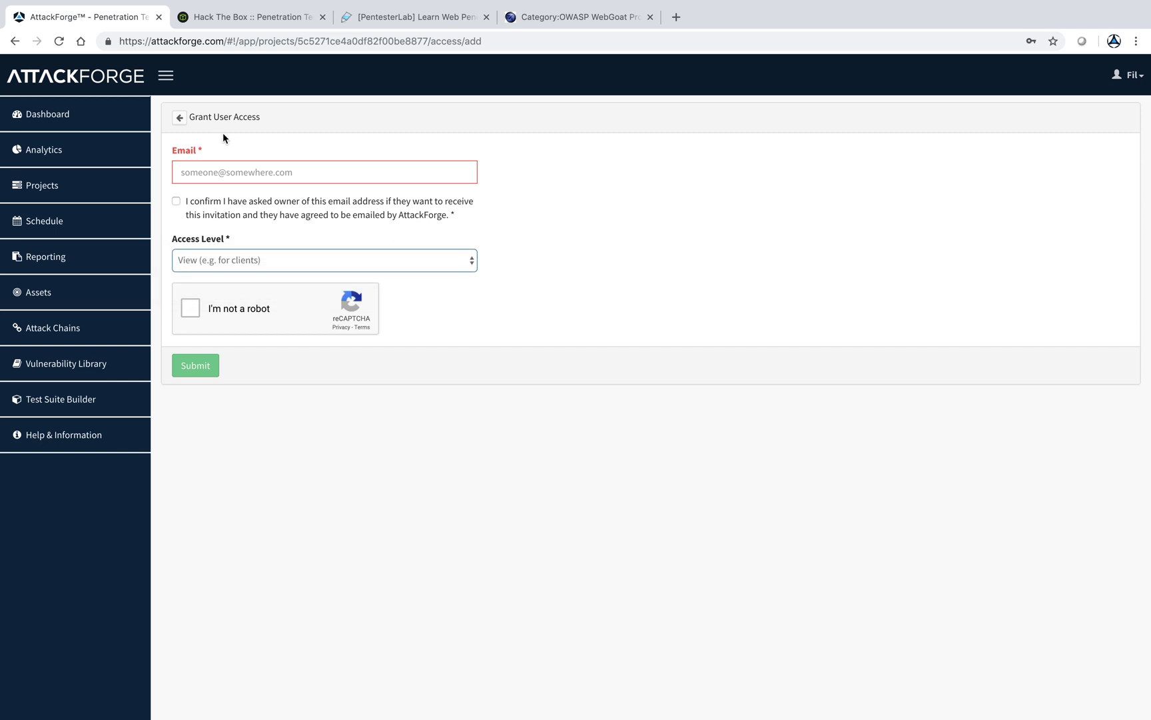
pyautogui.click(178, 118)
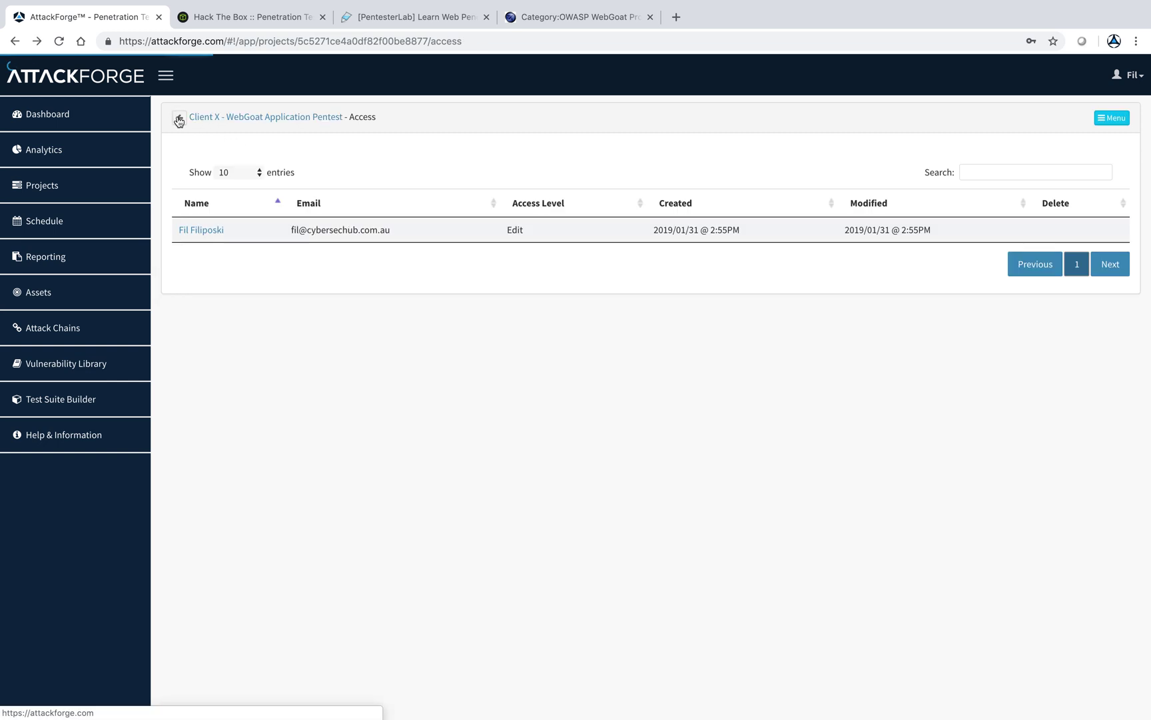
# - From the WebGoat dashboard Menu, download the Vulnerability Report as PDF, then switch to the desktop
pyautogui.click(199, 120)
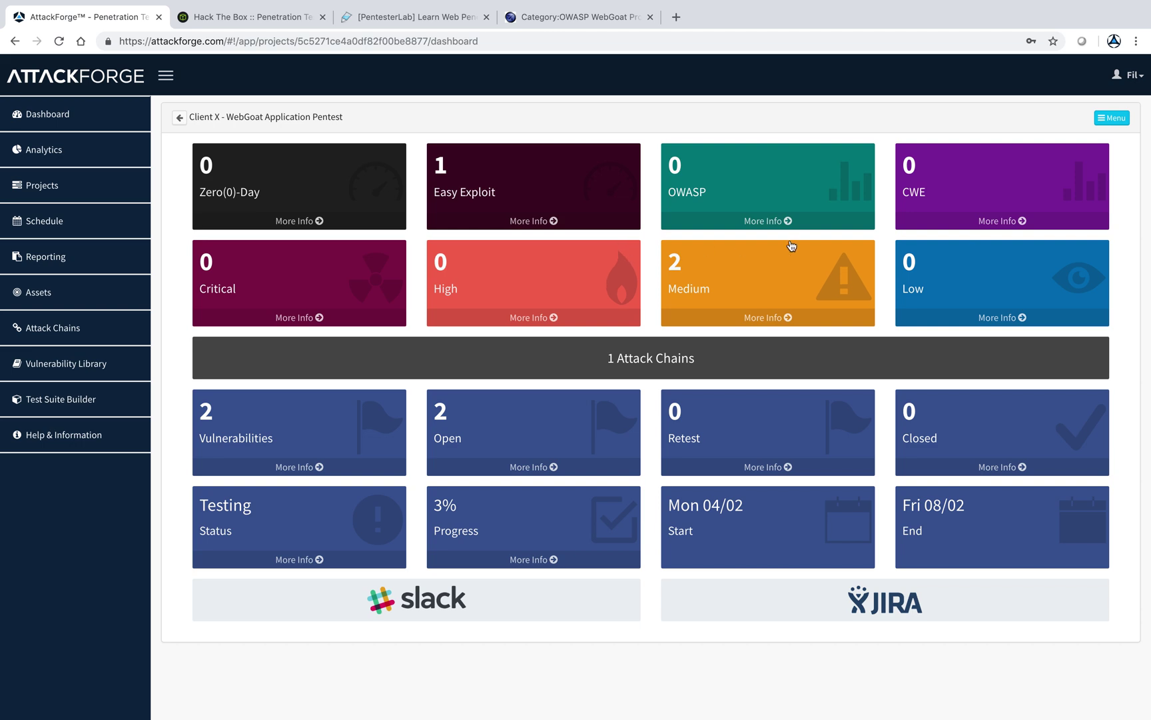
pyautogui.click(1112, 119)
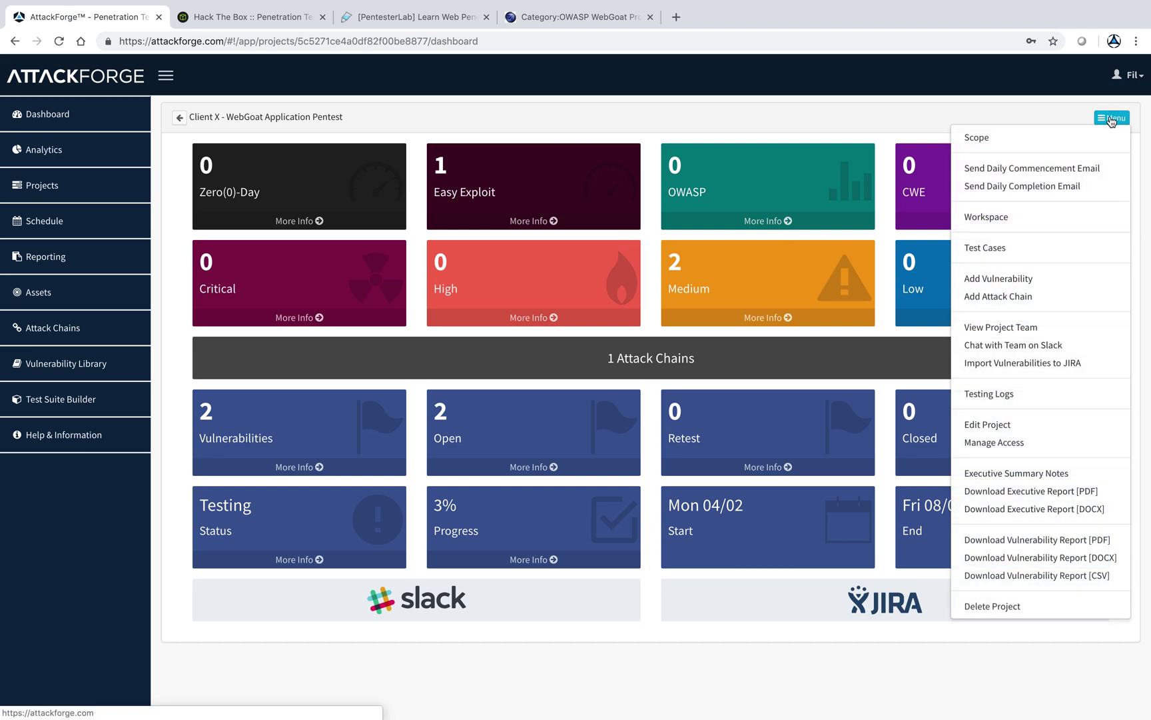
pyautogui.click(1034, 540)
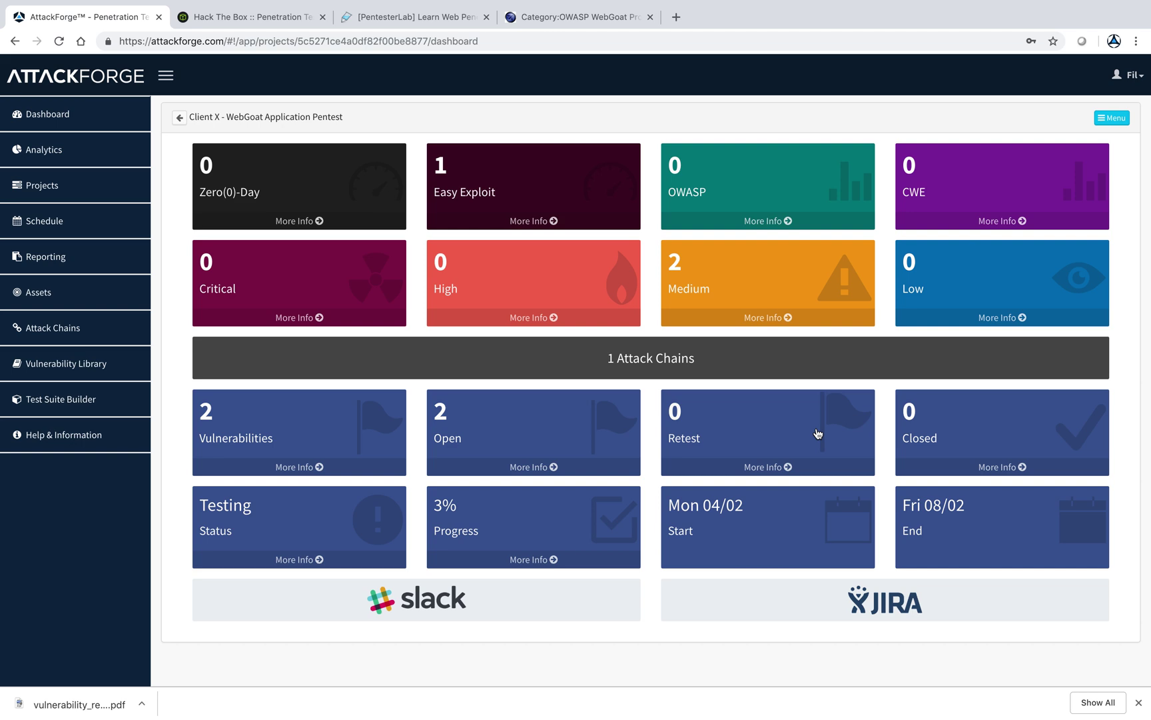
pyautogui.hotkey('ctrl', 'Left')
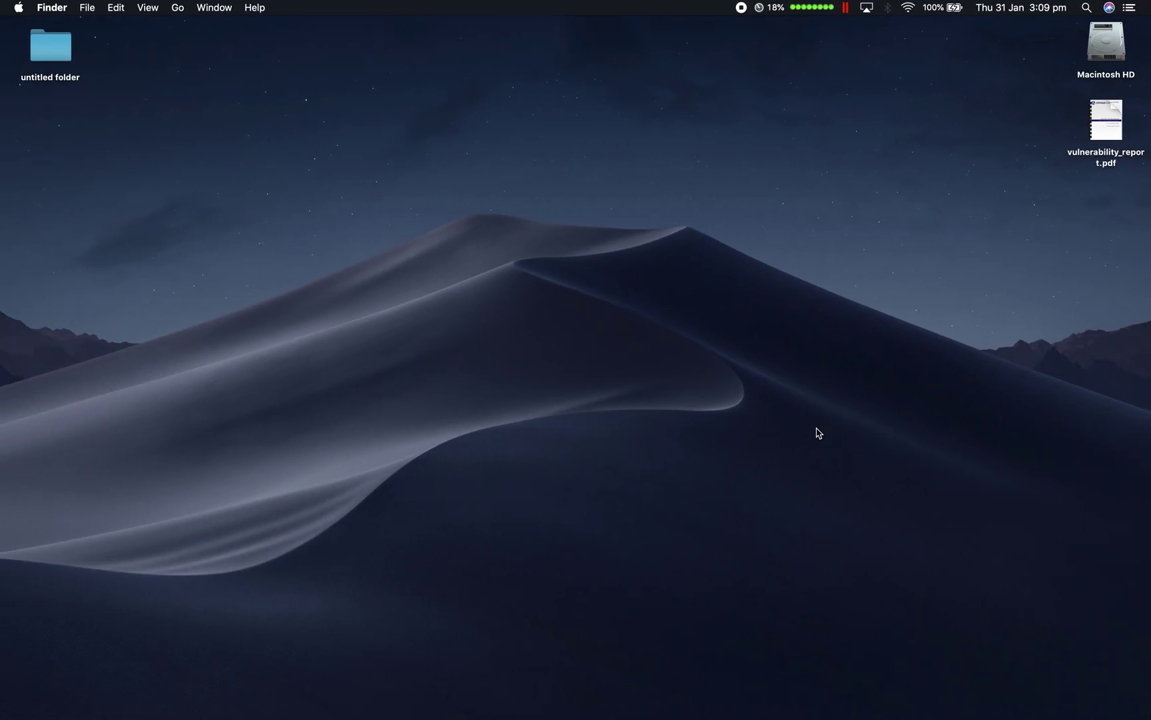
# - Open vulnerability_report.pdf in Preview and zoom out twice
pyautogui.doubleClick(1104, 119)
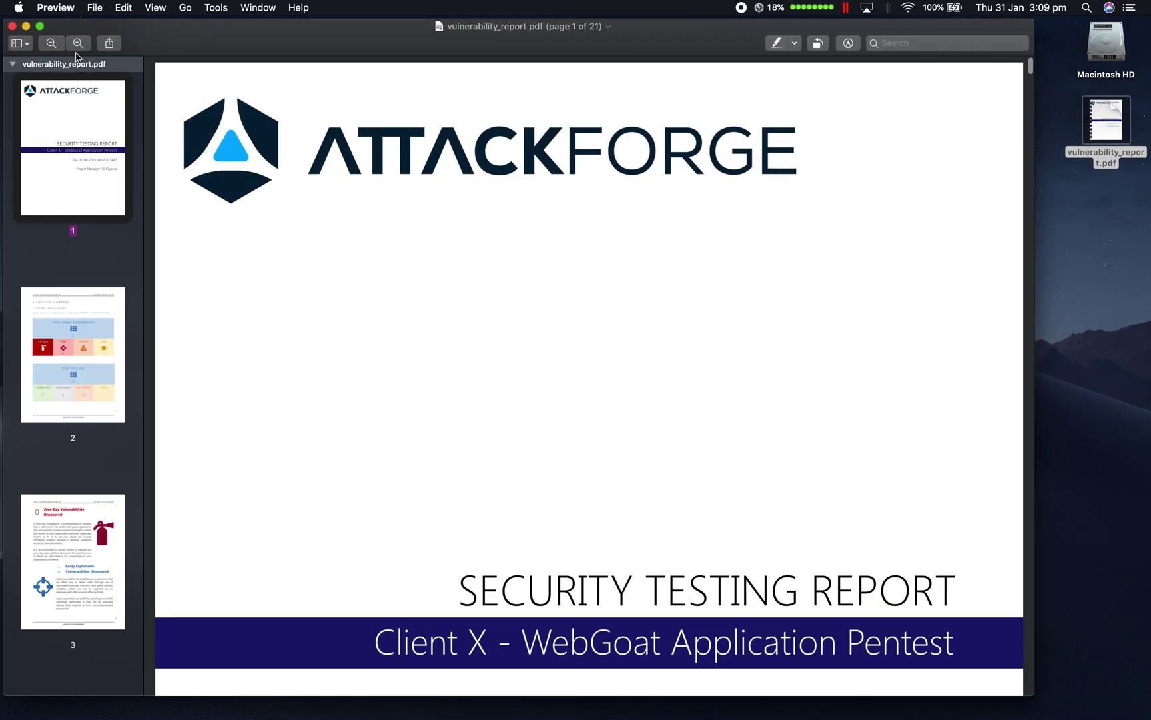
pyautogui.click(51, 42)
pyautogui.click(51, 43)
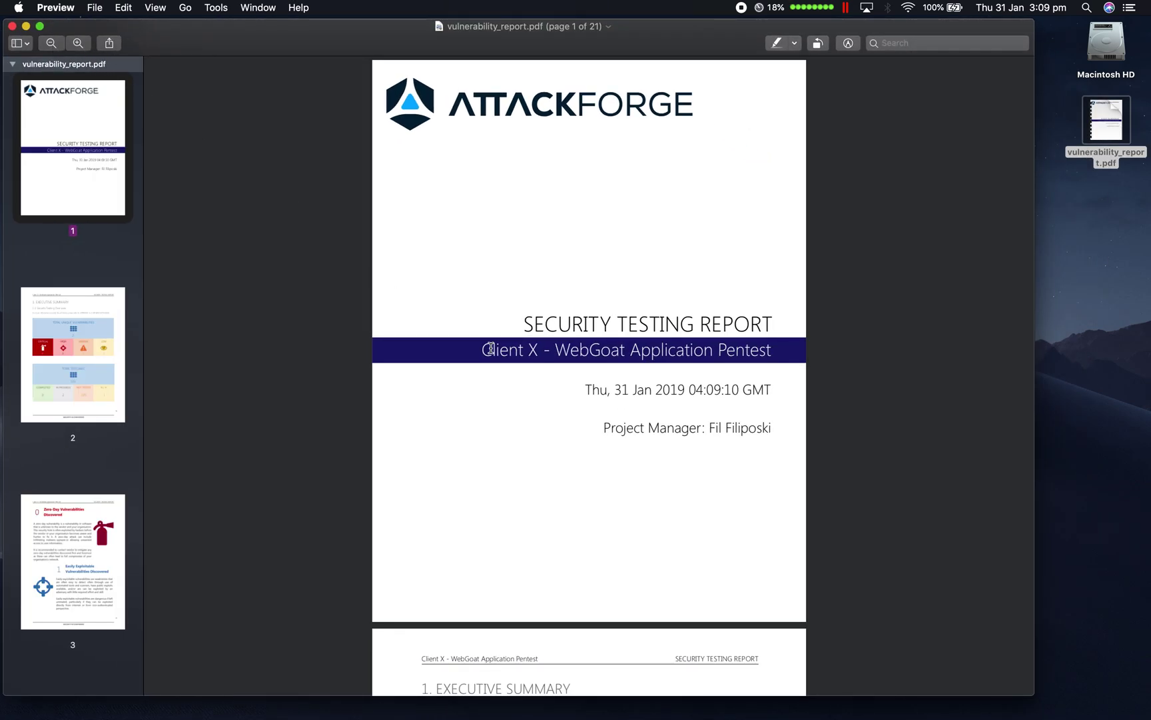
# - Scroll through the 21-page report's Medium findings, overview appendix and ASVS test case lists
pyautogui.scroll(-15, 491, 347)
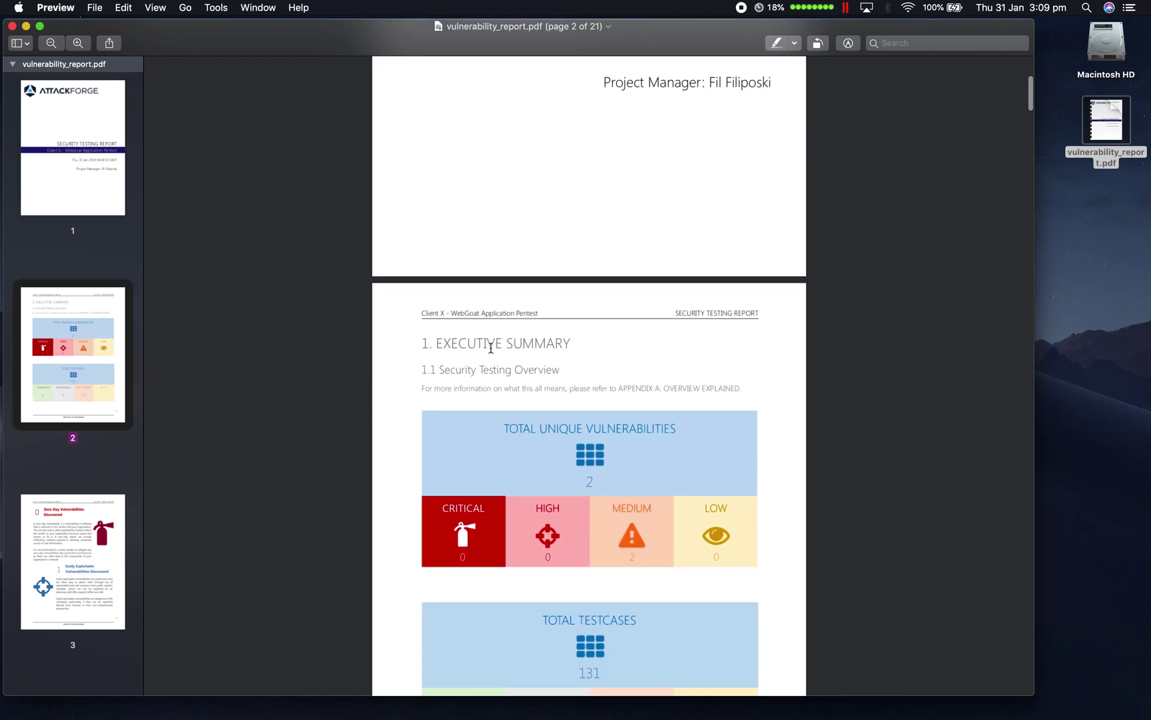
pyautogui.scroll(-2, 491, 347)
pyautogui.scroll(-15, 491, 348)
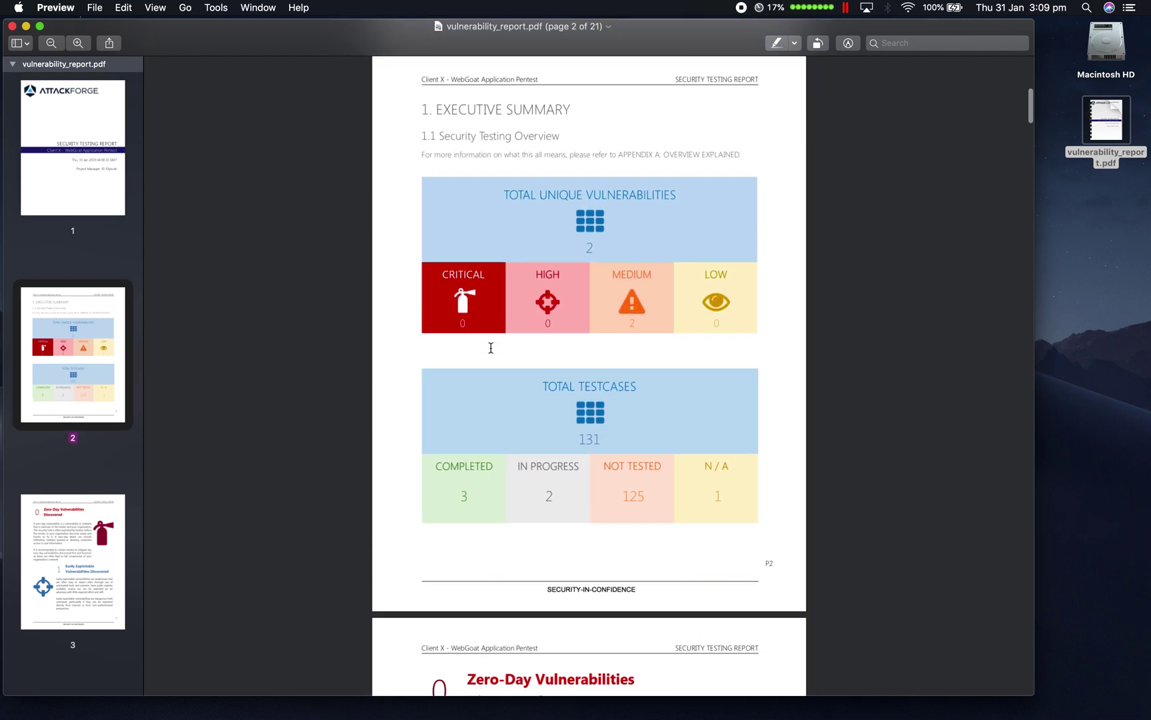
pyautogui.scroll(-12, 490, 348)
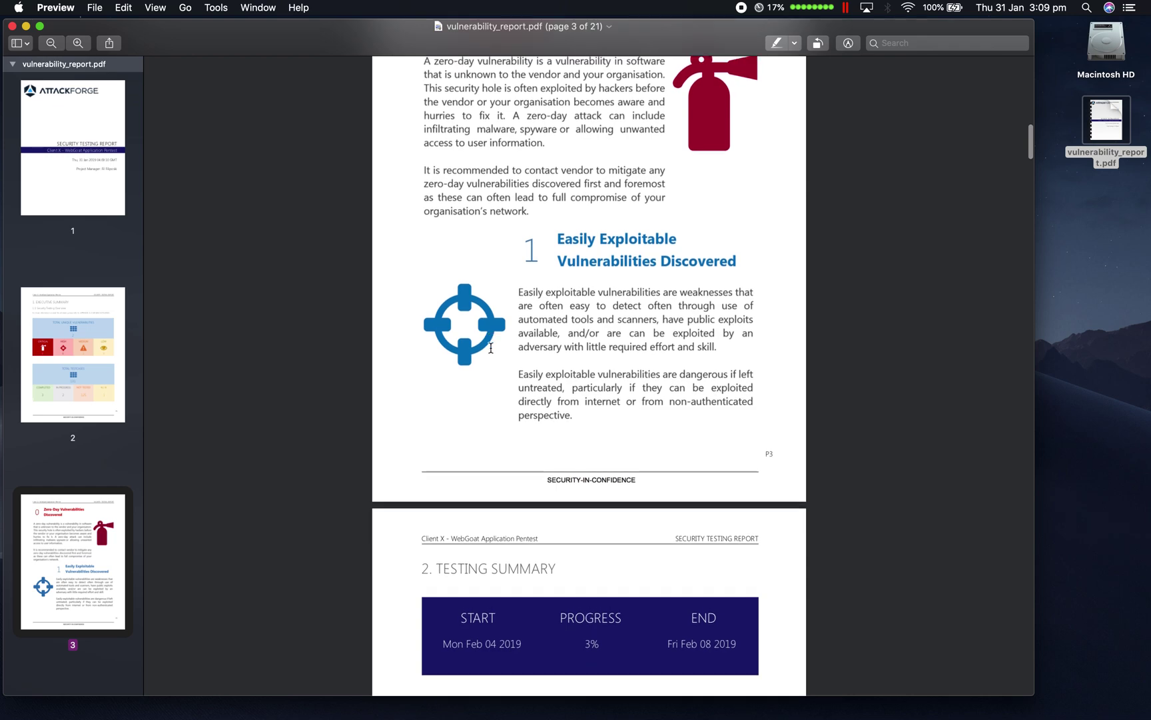
pyautogui.scroll(-20, 491, 347)
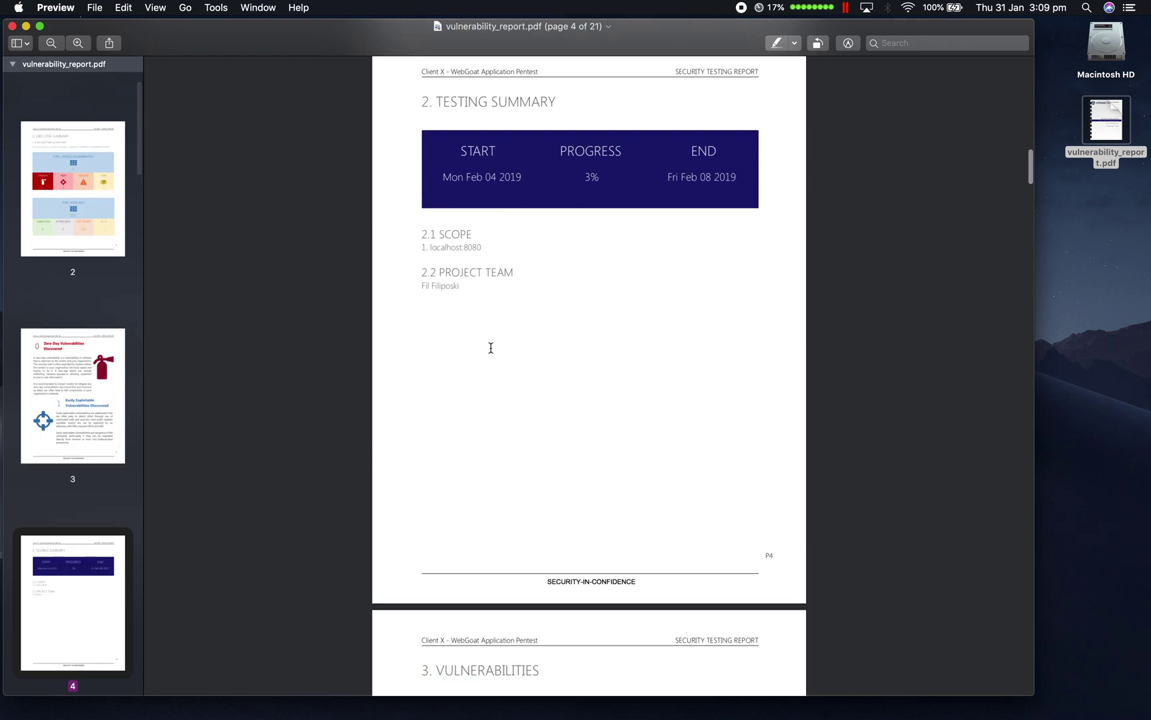
pyautogui.scroll(-20, 491, 347)
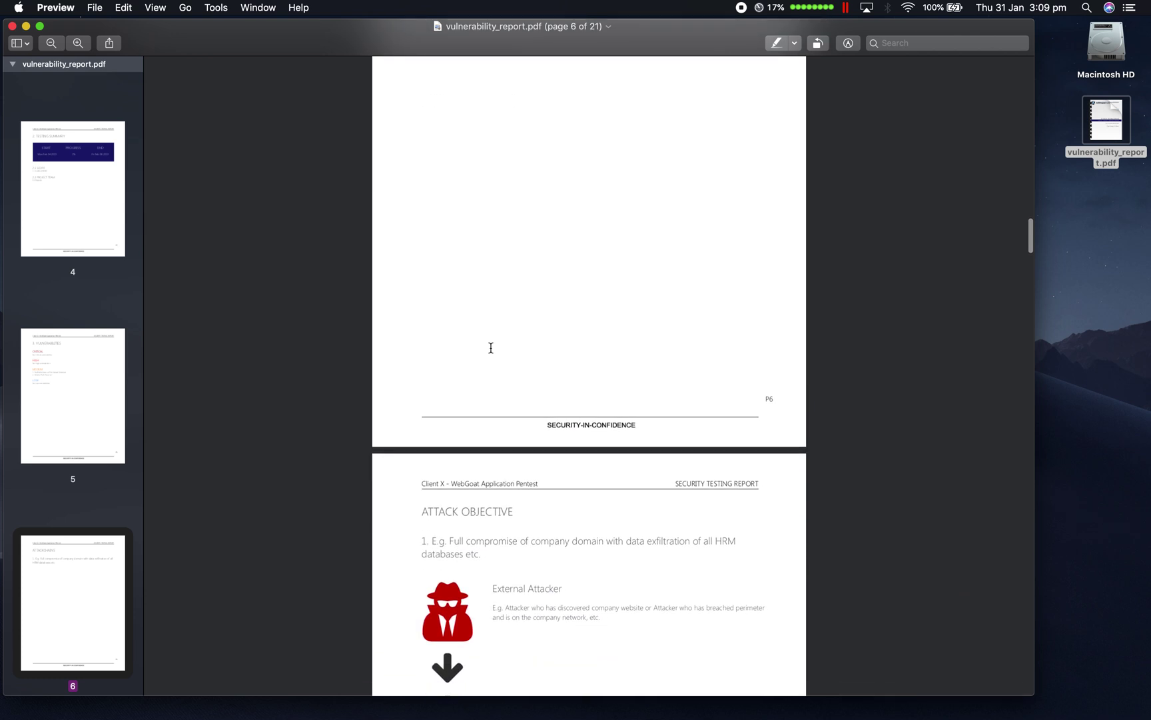
pyautogui.scroll(-13, 491, 347)
pyautogui.scroll(-16, 491, 347)
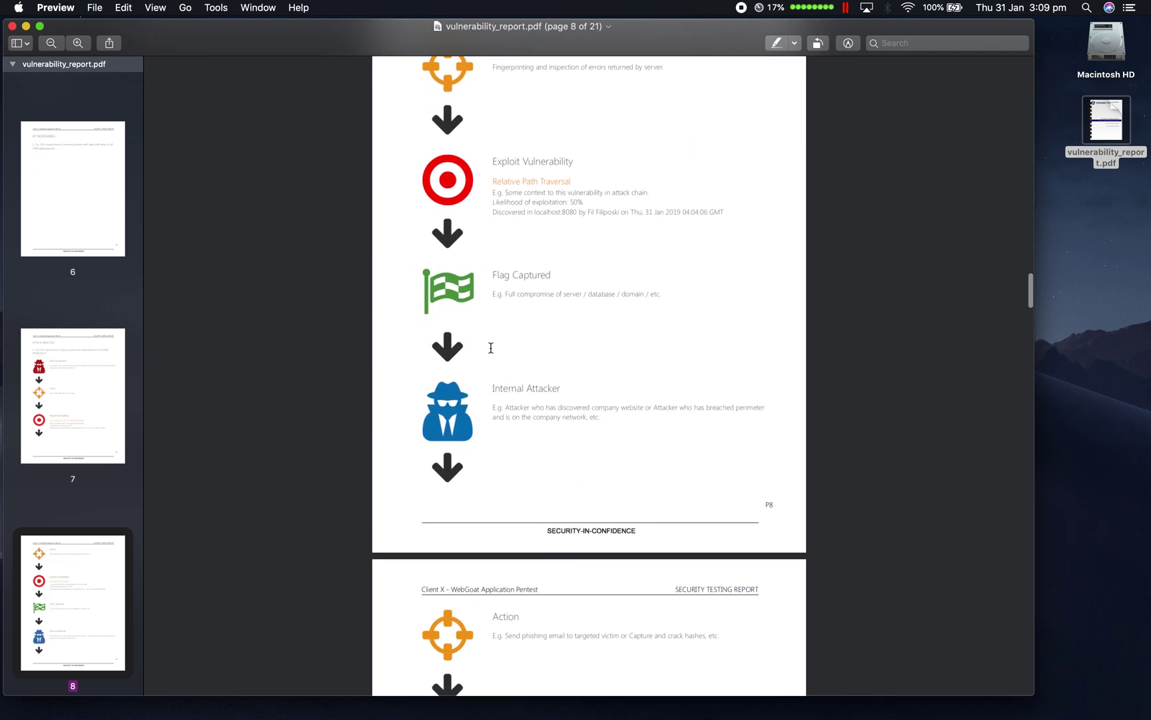
pyautogui.scroll(-4, 491, 347)
pyautogui.scroll(-20, 491, 347)
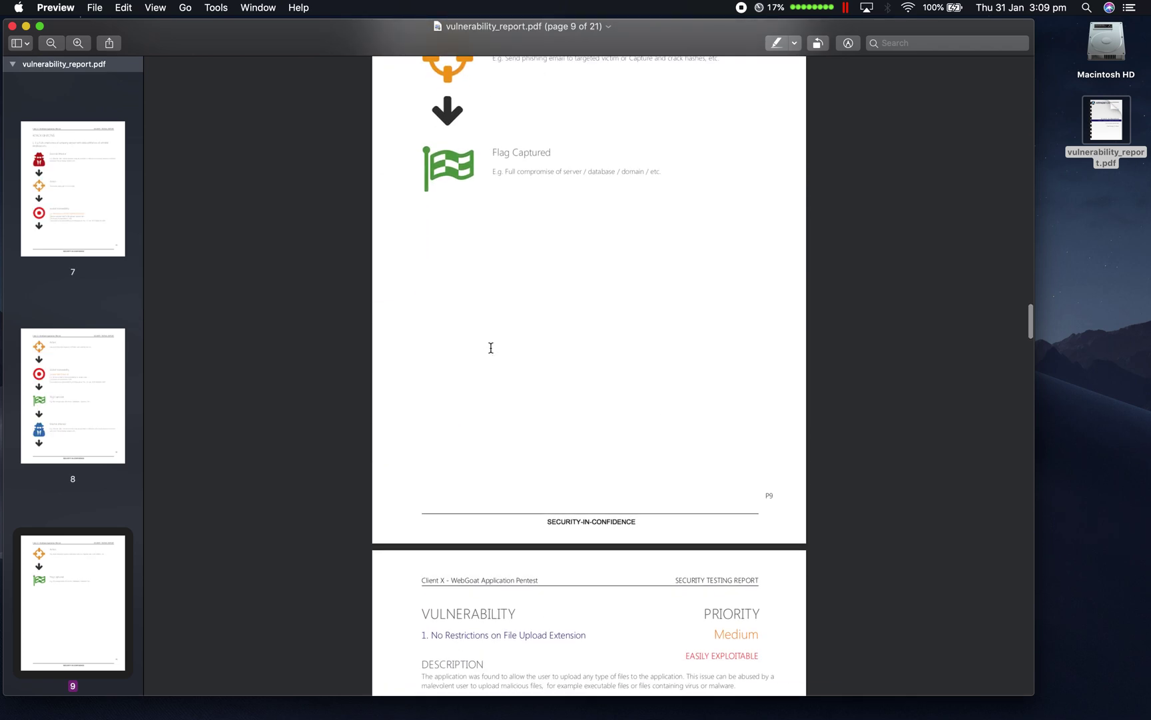
pyautogui.scroll(-17, 491, 347)
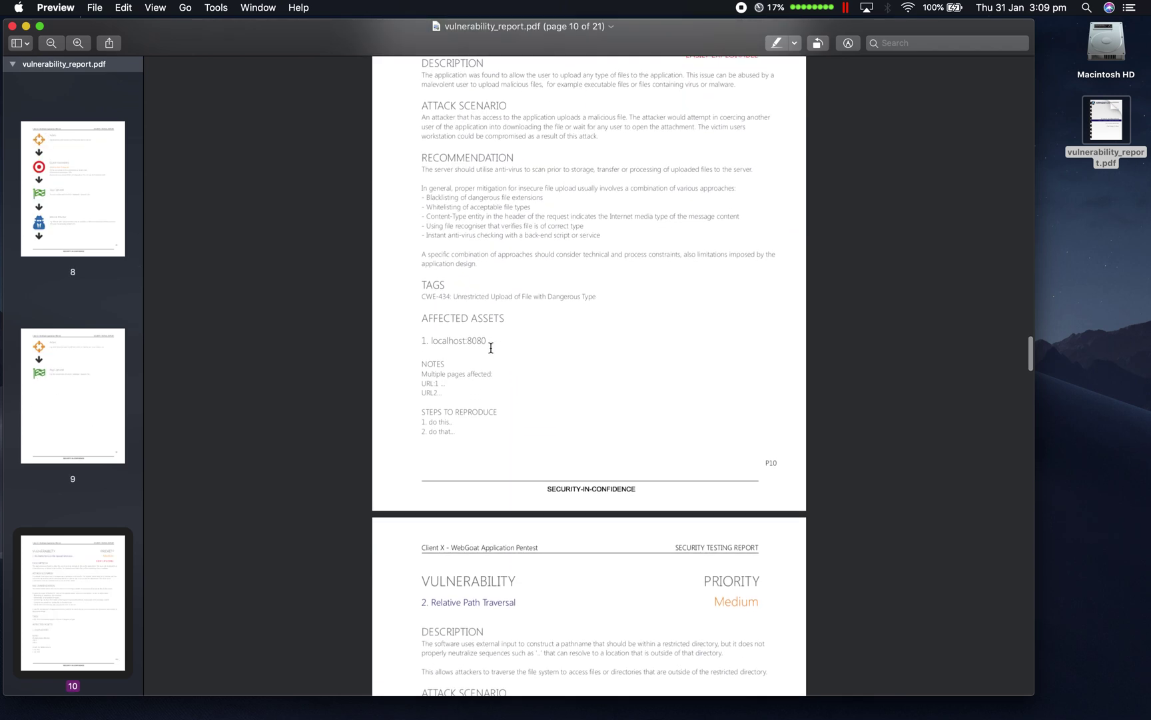
pyautogui.scroll(-13, 491, 347)
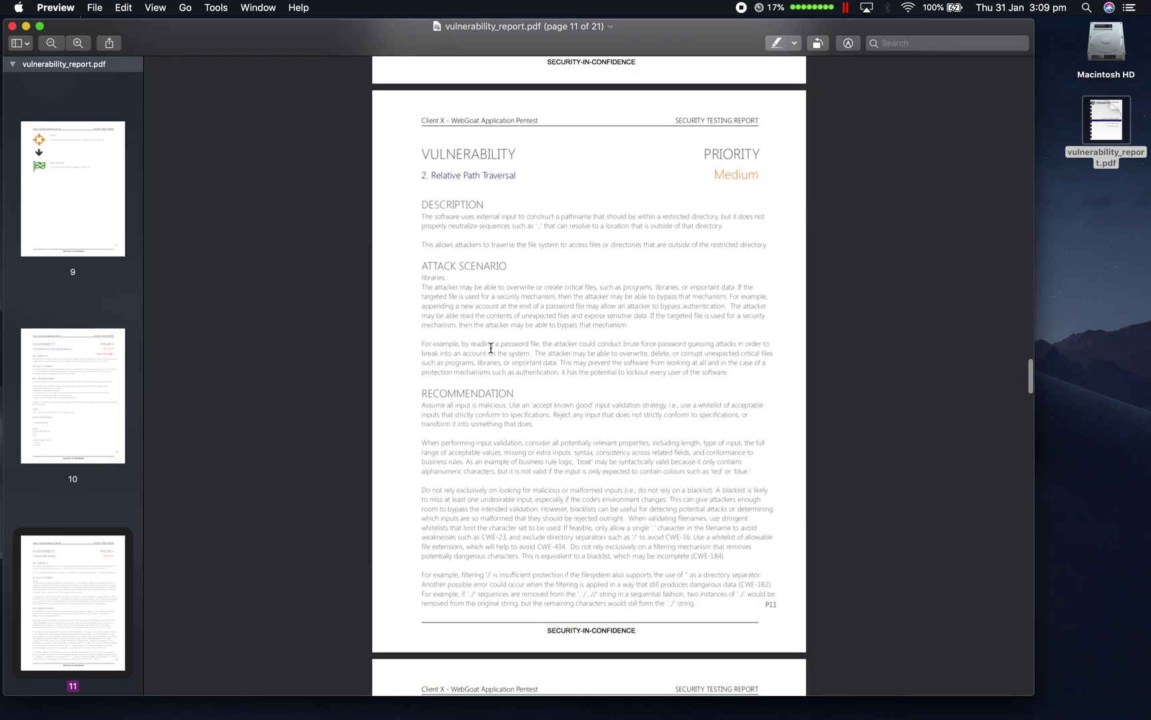
pyautogui.scroll(-16, 491, 347)
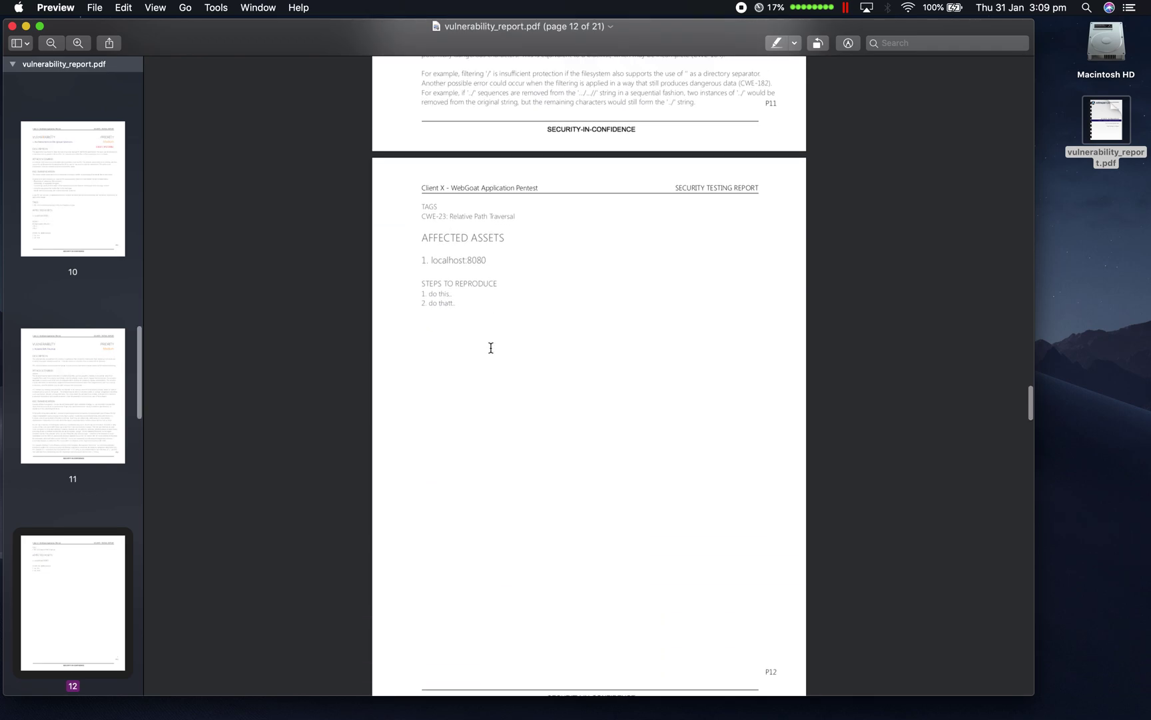
pyautogui.scroll(-20, 491, 347)
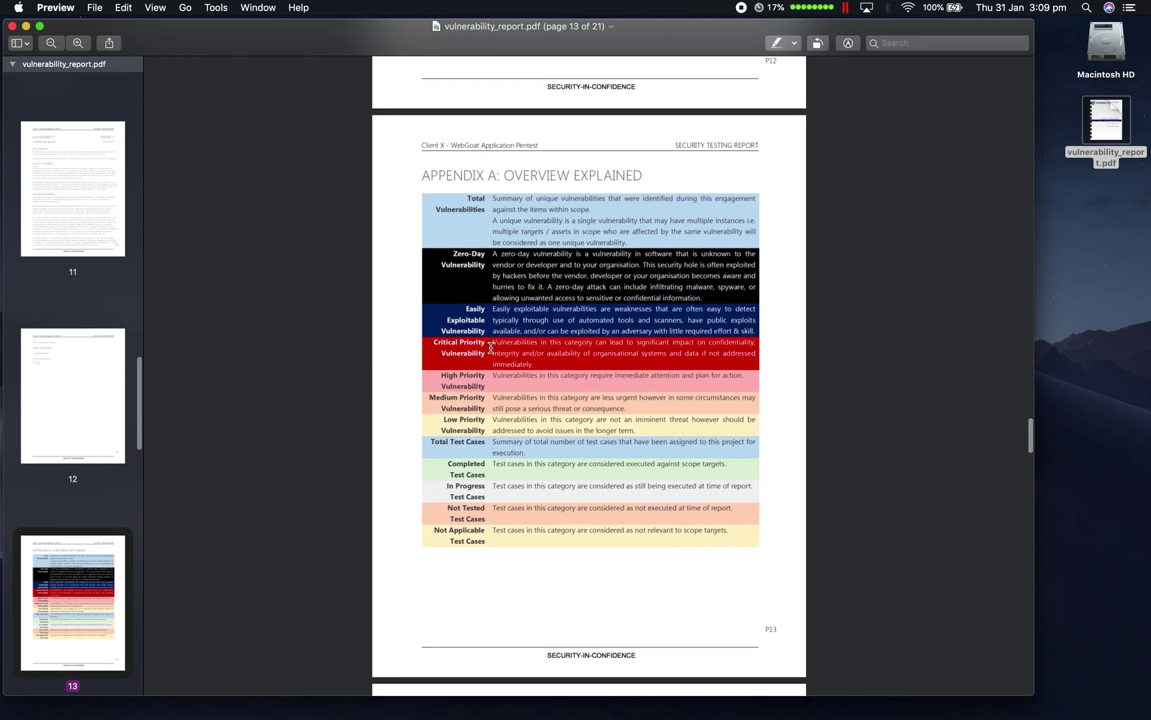
pyautogui.scroll(-20, 491, 348)
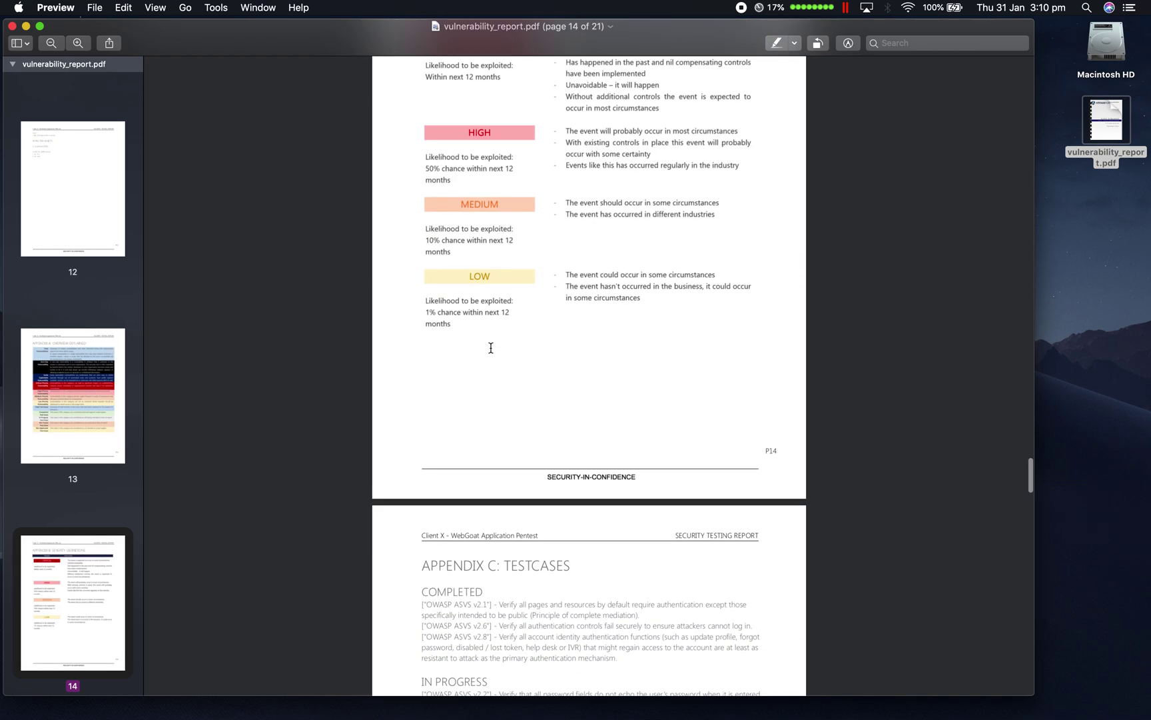
pyautogui.scroll(-20, 491, 347)
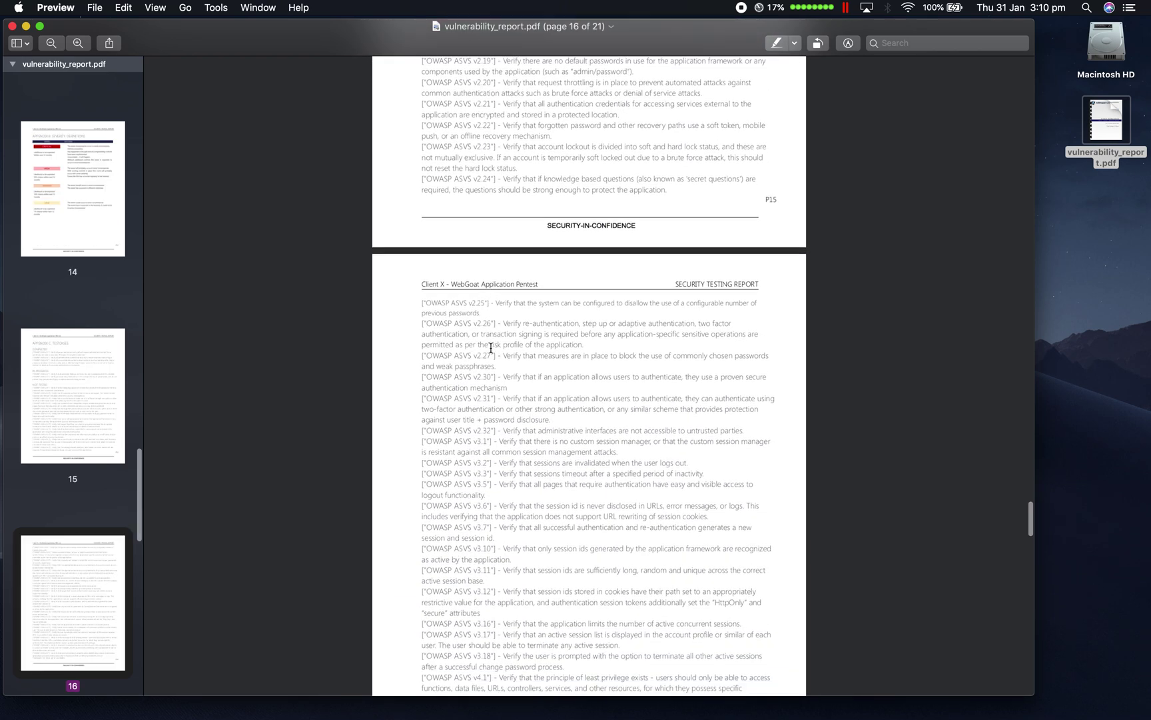
pyautogui.scroll(-20, 491, 347)
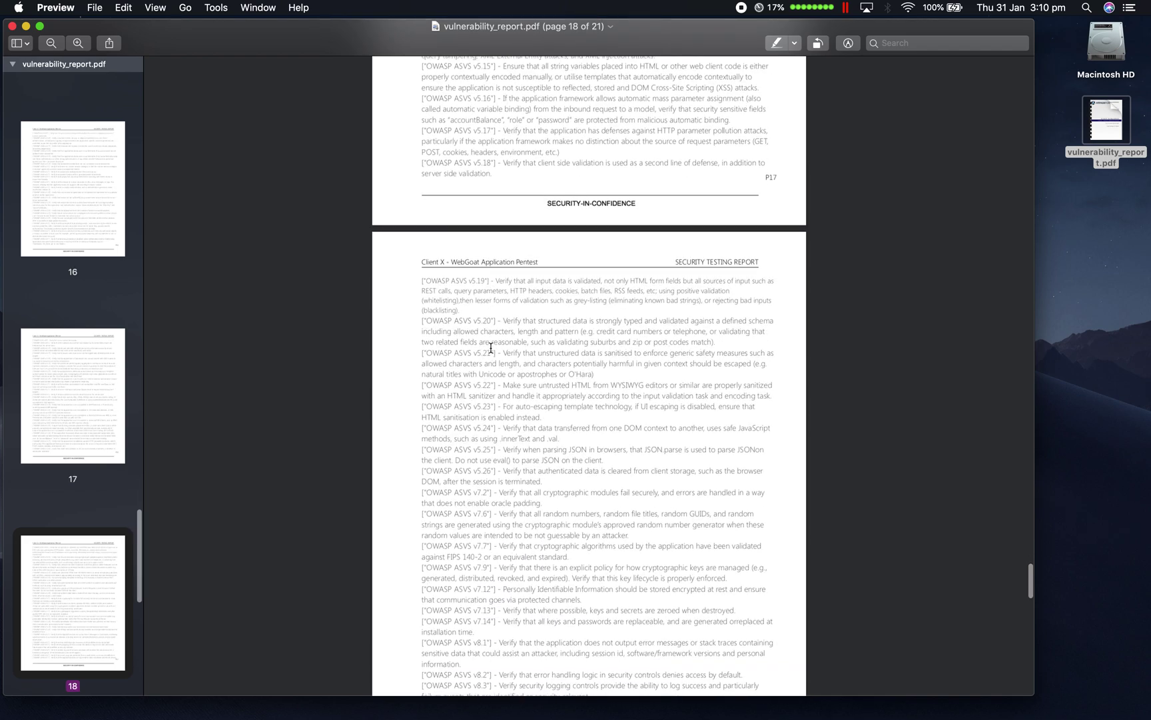
pyautogui.scroll(-8, 491, 347)
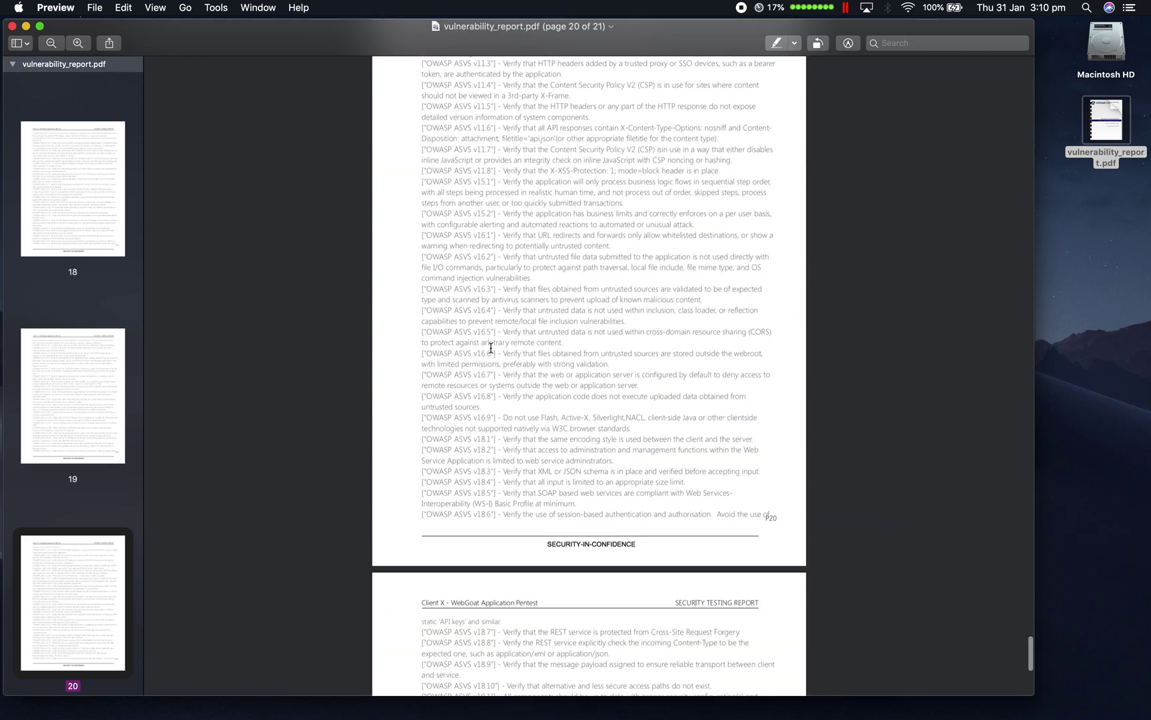